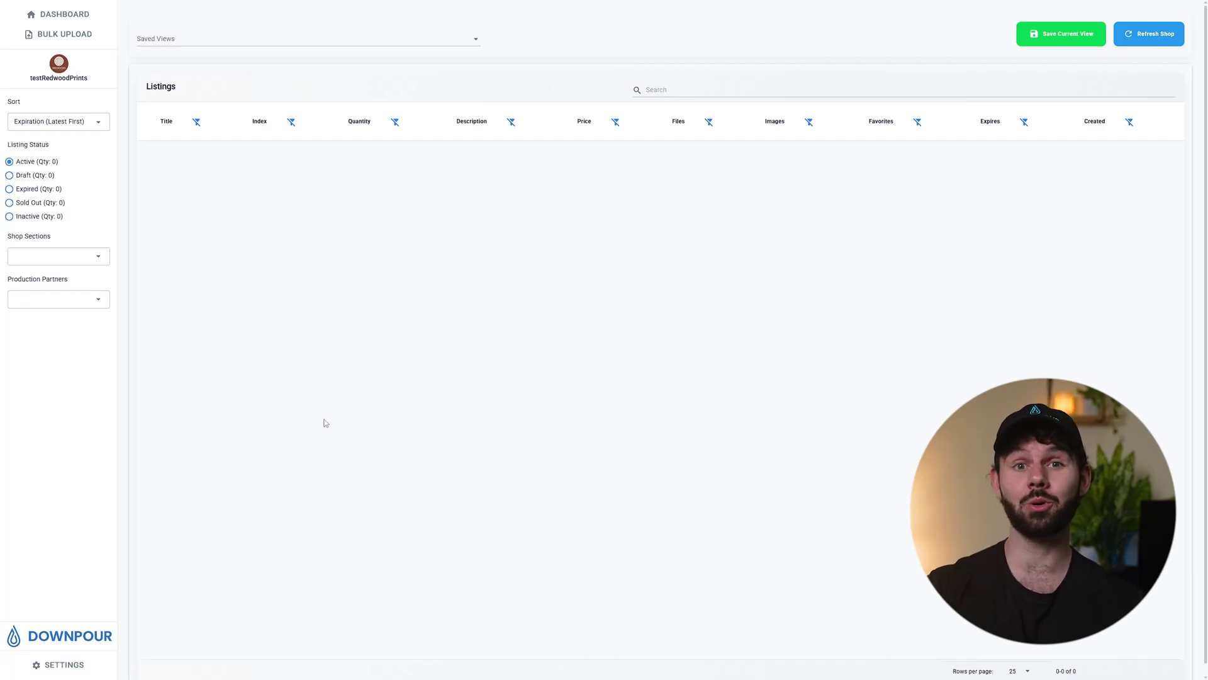
Open Settings to the Shop Settings tab: Google Drive upload is enabled but no account is connected.
left_click(81, 664)
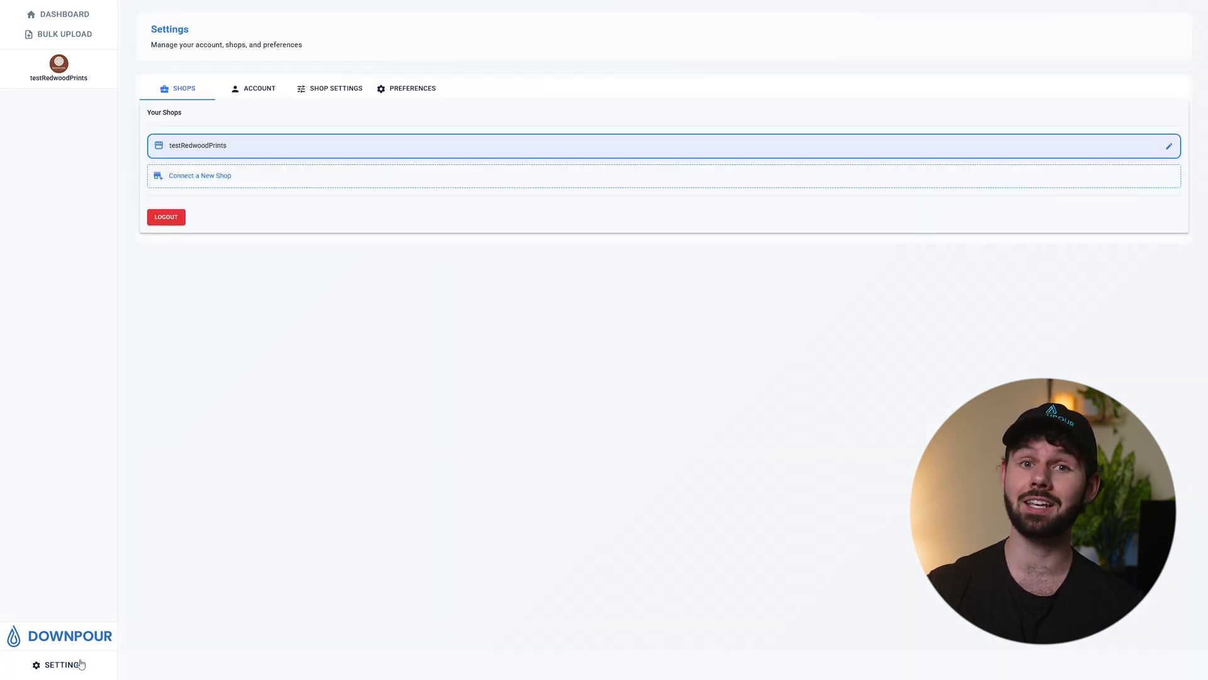
left_click(281, 97)
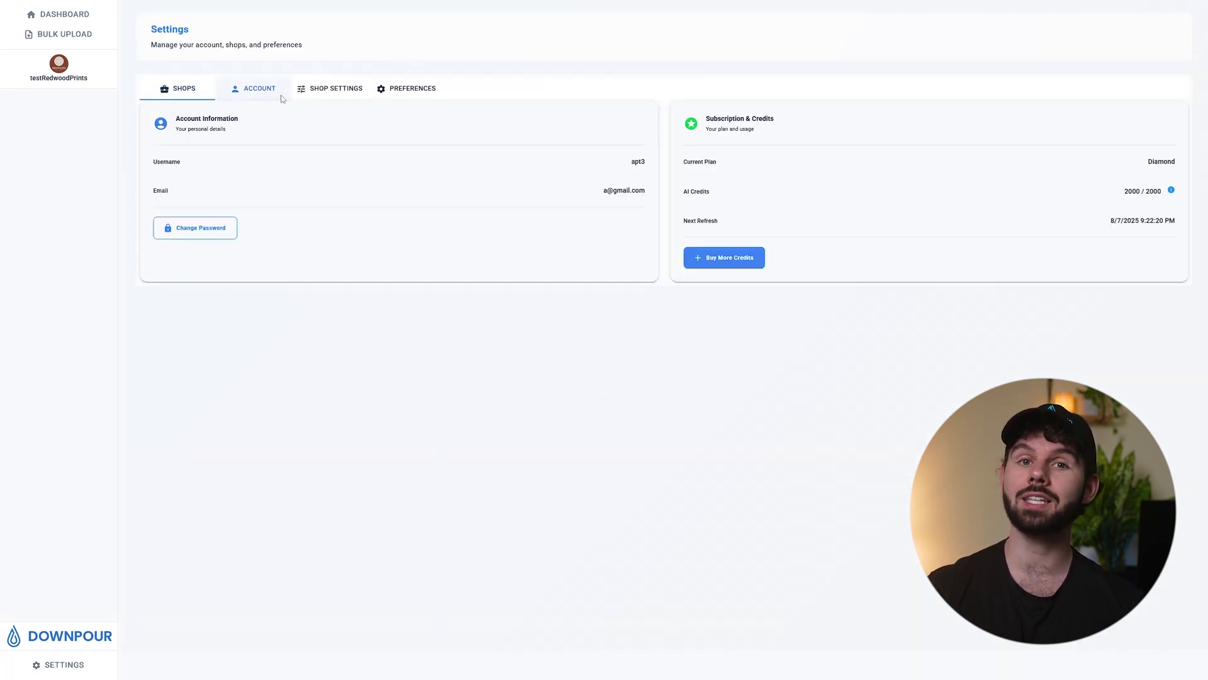
left_click(322, 93)
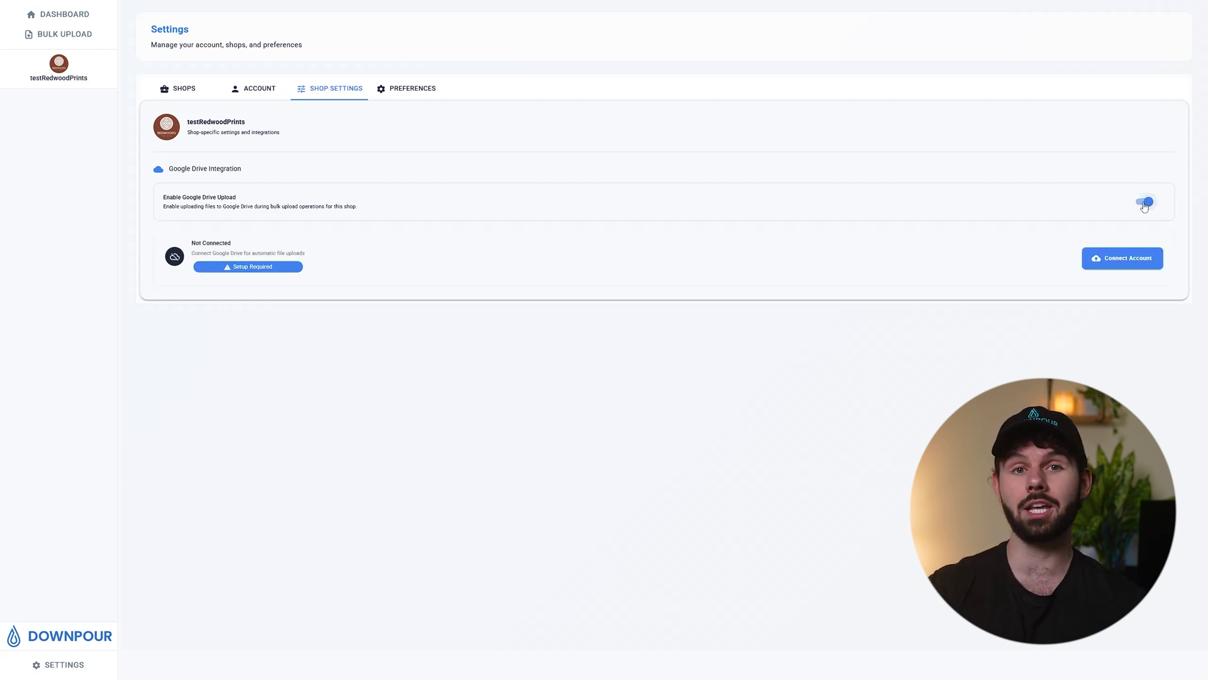
Connect the second Google account and grant downpourapp.com access to its Google Drive files.
left_click(1136, 267)
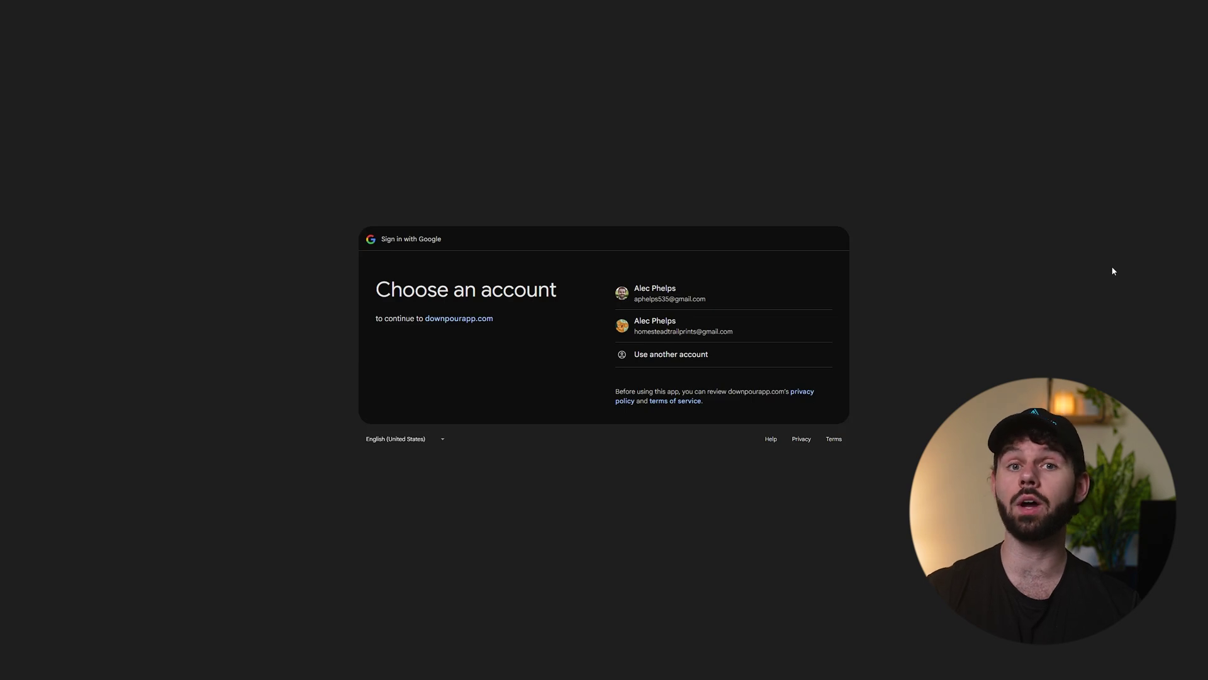
left_click(683, 332)
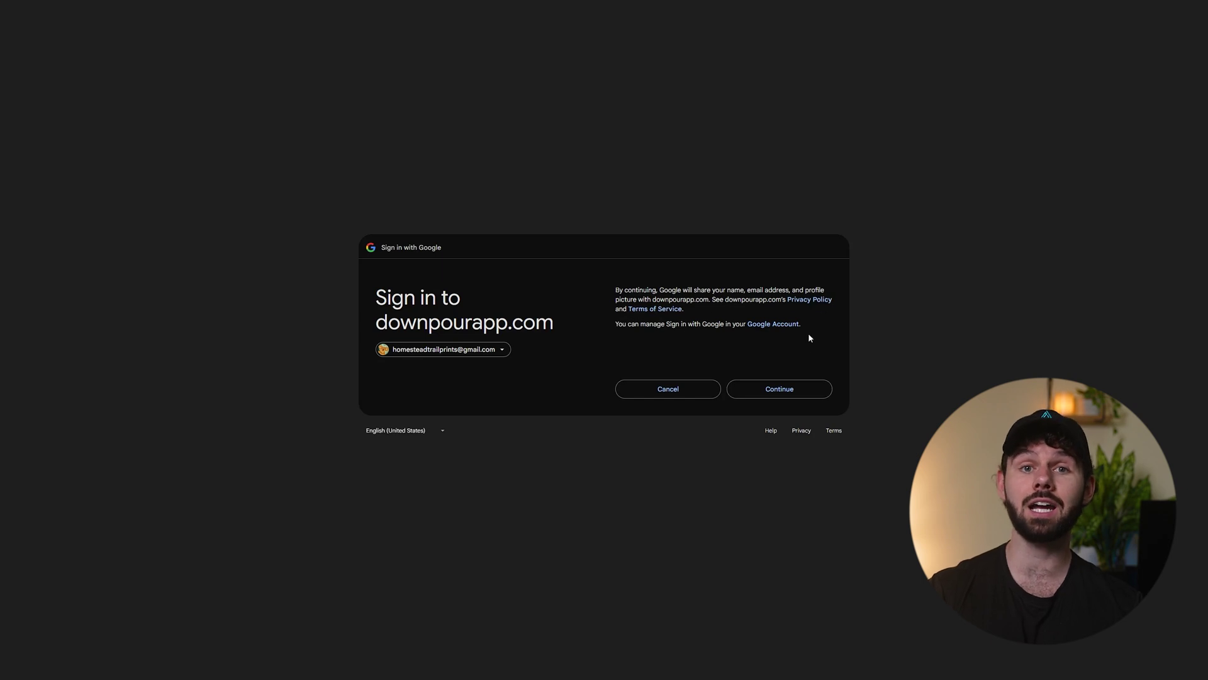
left_click(795, 391)
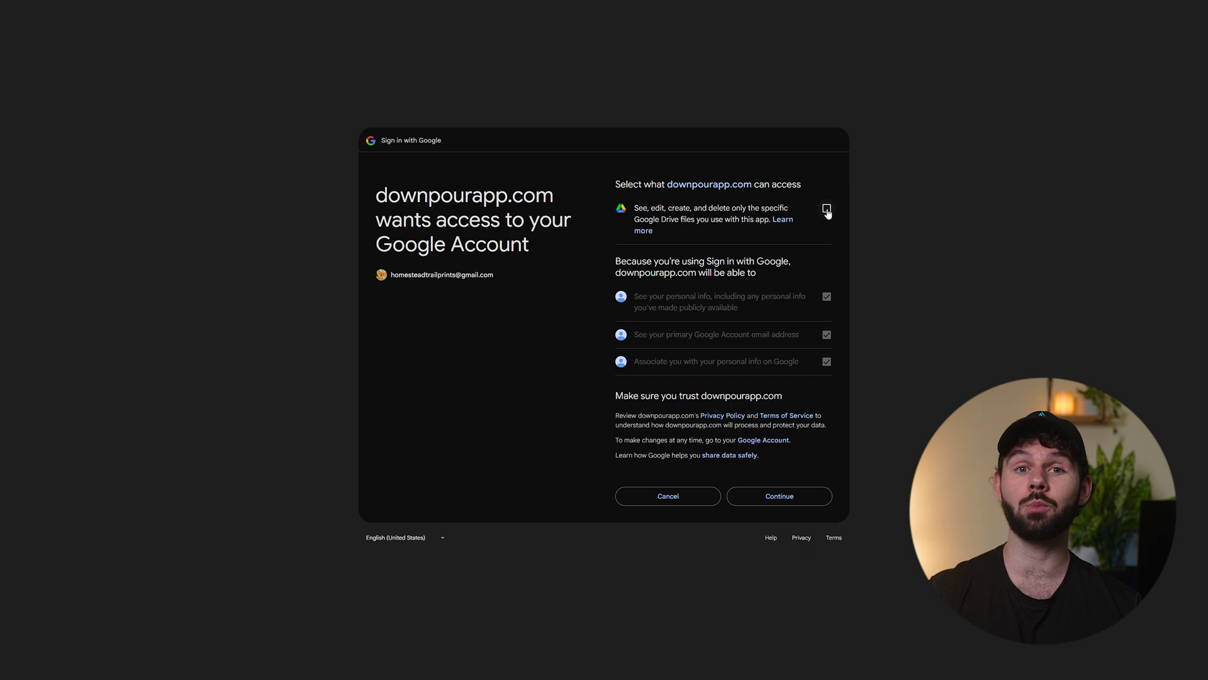
left_click(827, 211)
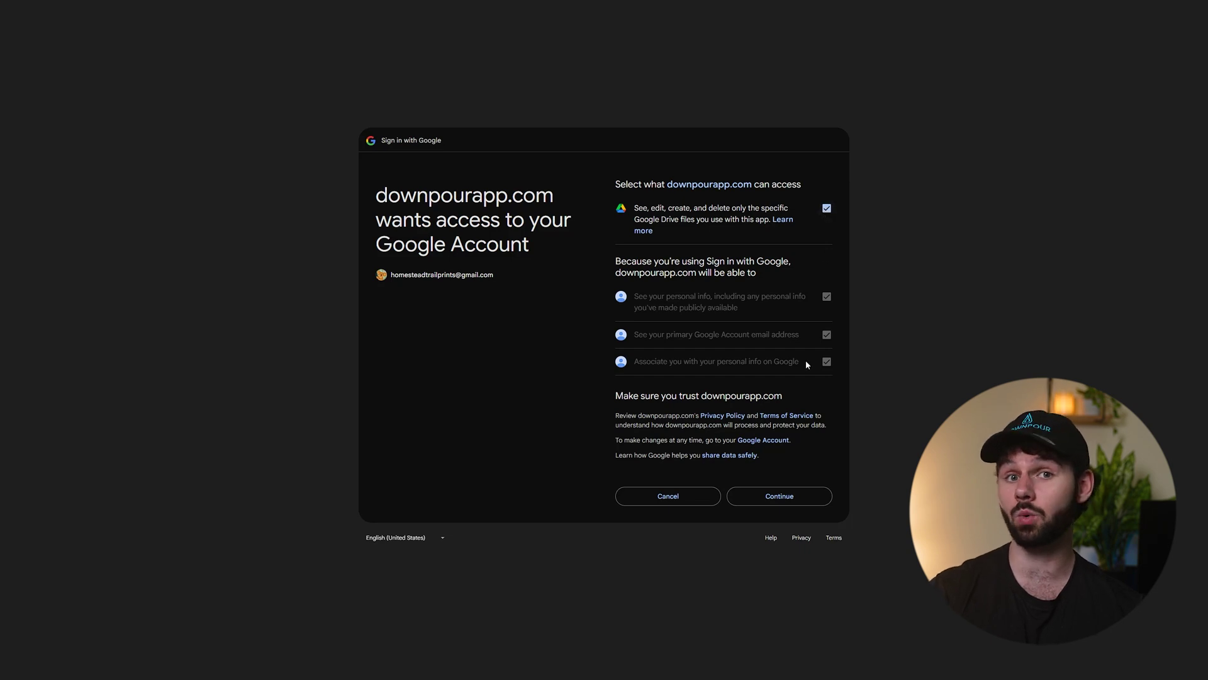
left_click(788, 495)
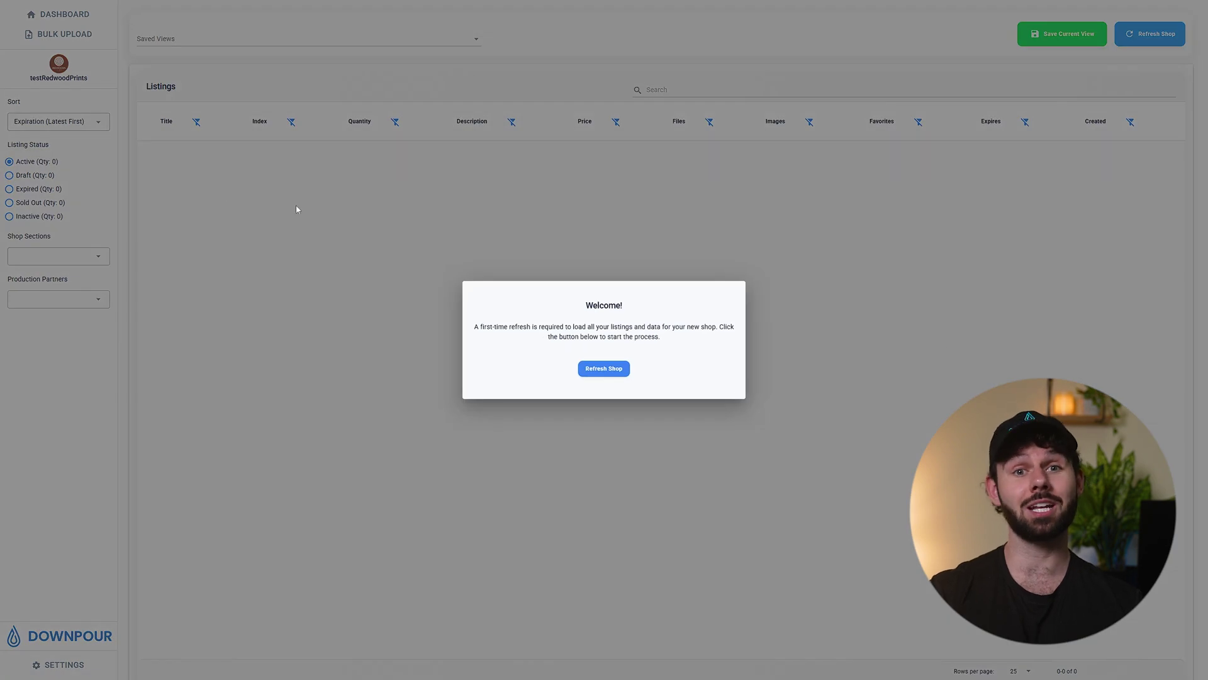
Go to the Bulk Upload page and move the Google Drive window to the screen centre.
left_click(297, 208)
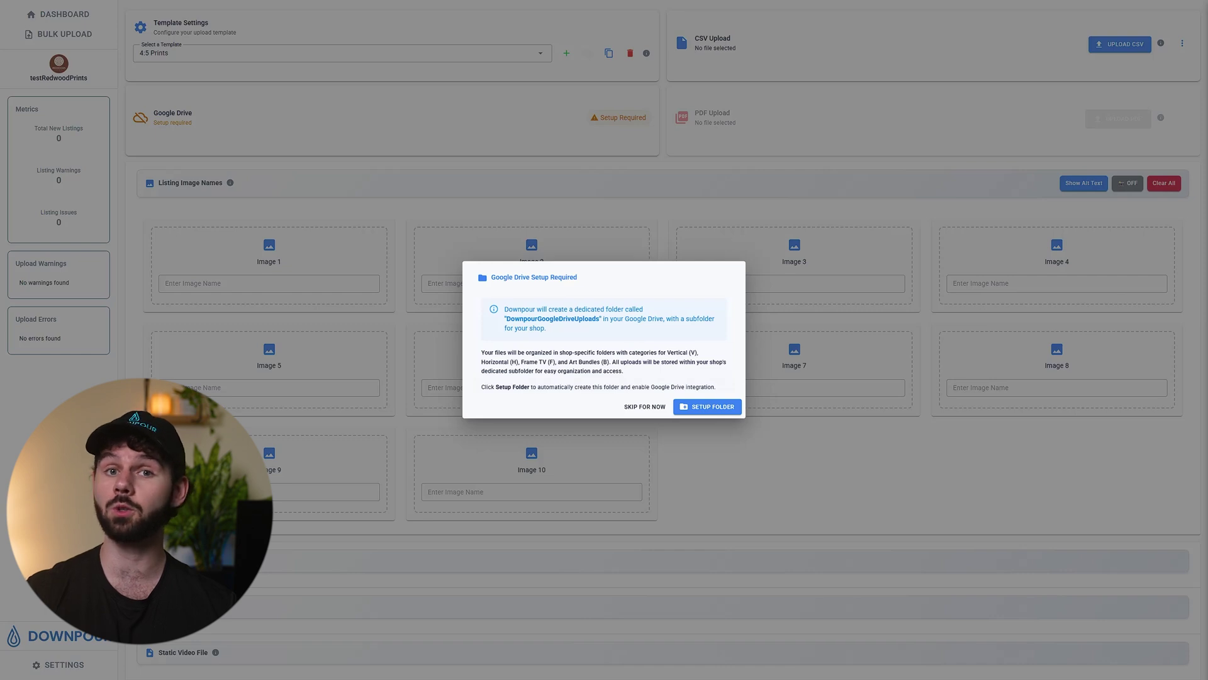
left_click_drag(1207, 190, 565, 105)
Move the Drive window aside and use SETUP FOLDER to create DownpourGoogleDriveUploads in Drive.
scroll(523, 403, "down", 2)
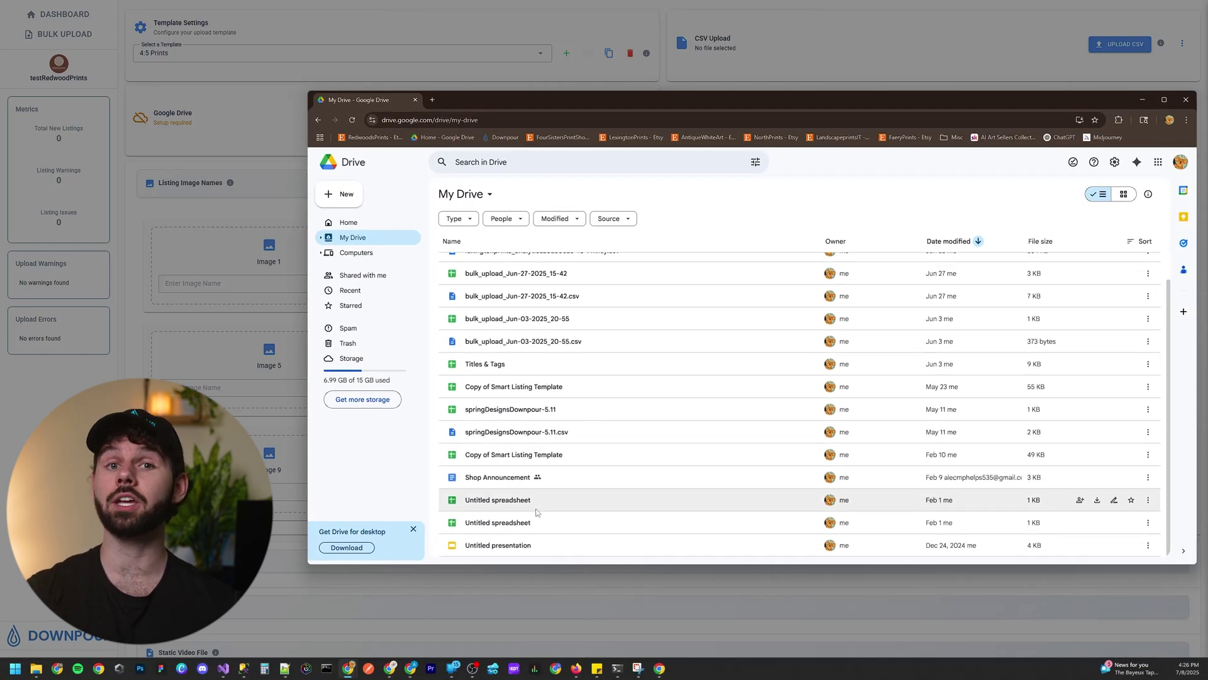
scroll(538, 333, "up", 3)
left_click_drag(635, 105, 1069, 132)
left_click(697, 408)
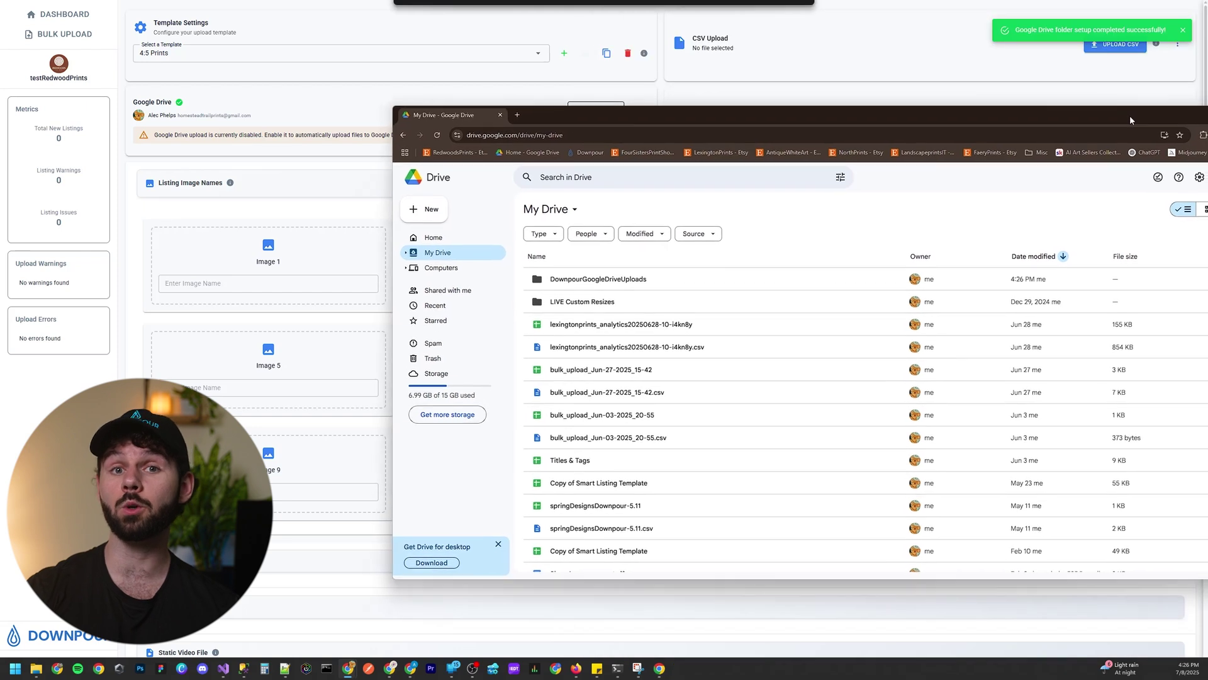
Open DownpourGoogleDriveUploads > testRedwoodPrints and look over its B, H, F and V category folders.
double_click(613, 277)
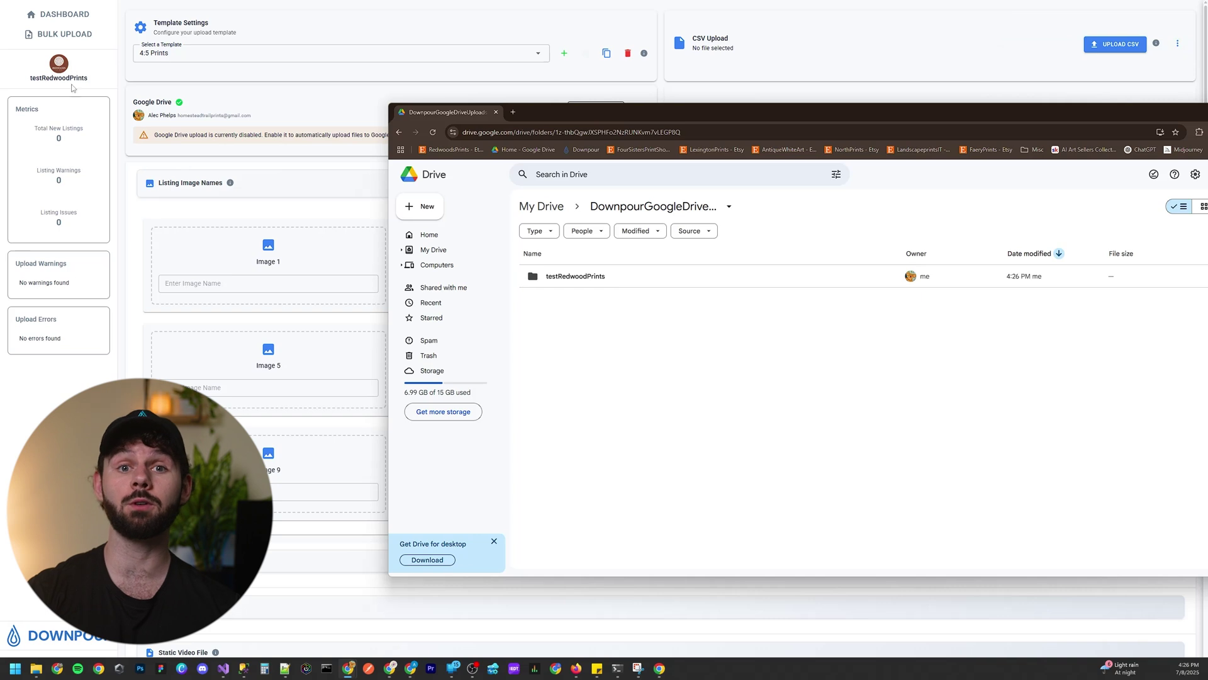
double_click(590, 282)
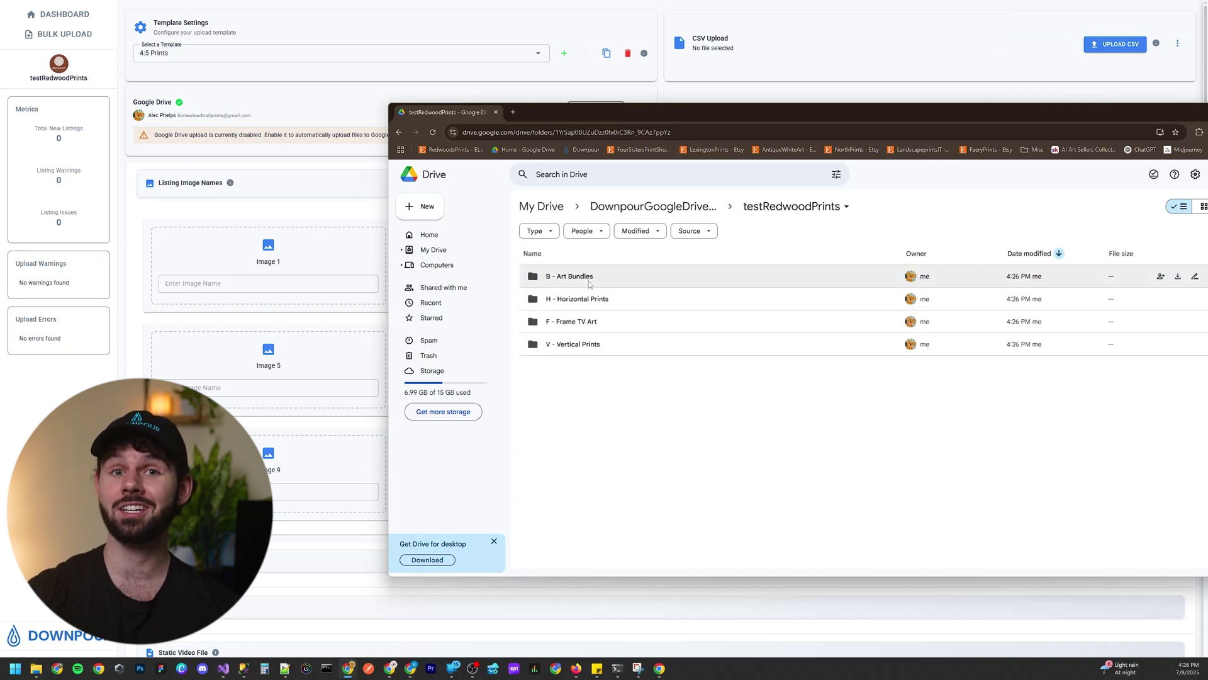
left_click(590, 284)
left_click(590, 300)
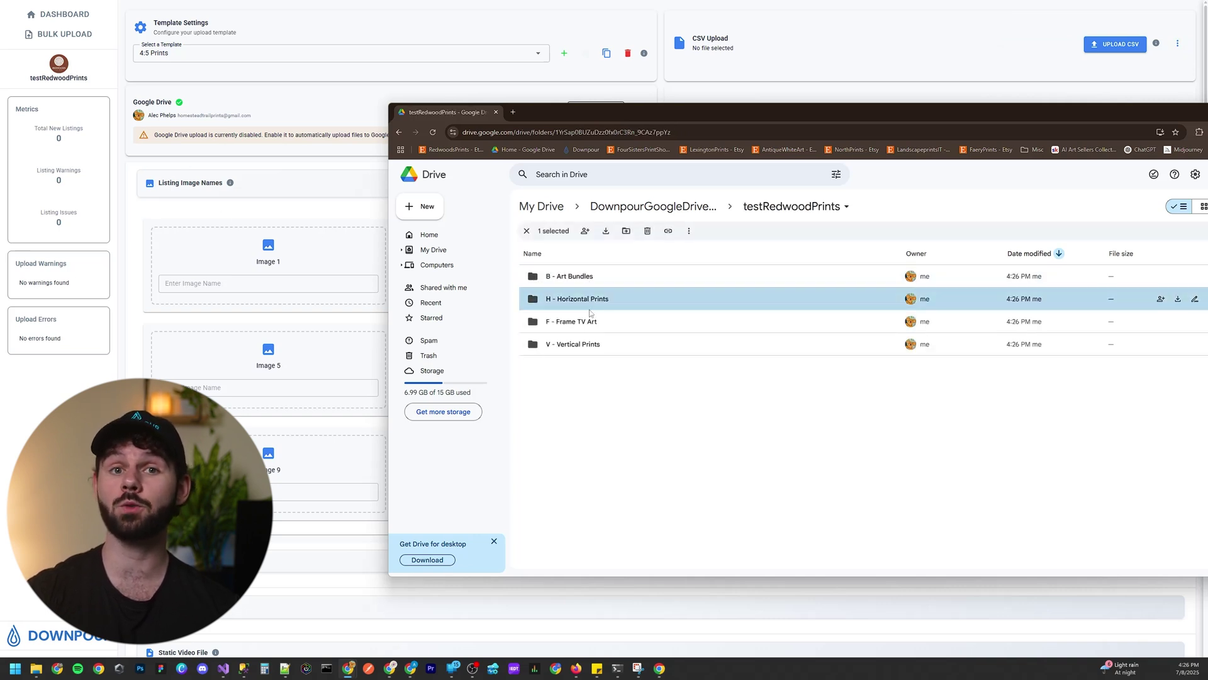
left_click(591, 321)
left_click(595, 344)
left_click(605, 406)
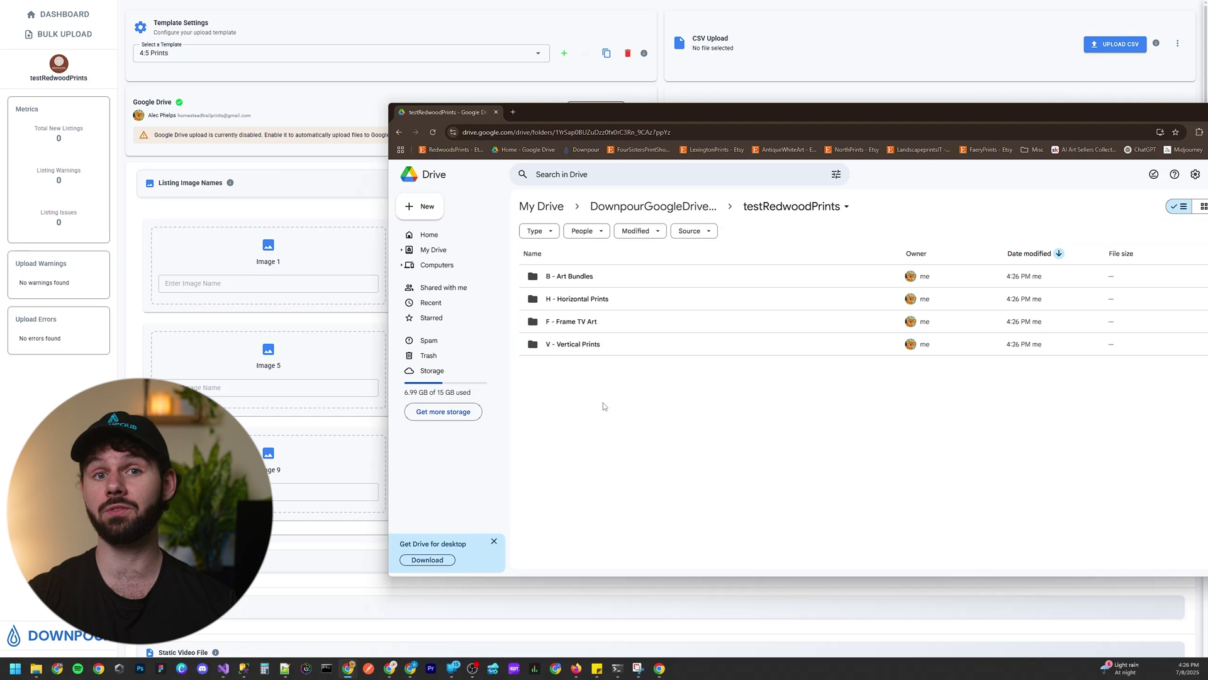
Peek into the empty V - Vertical Prints and F - Frame TV Art subfolders.
double_click(597, 351)
key("alt+Left")
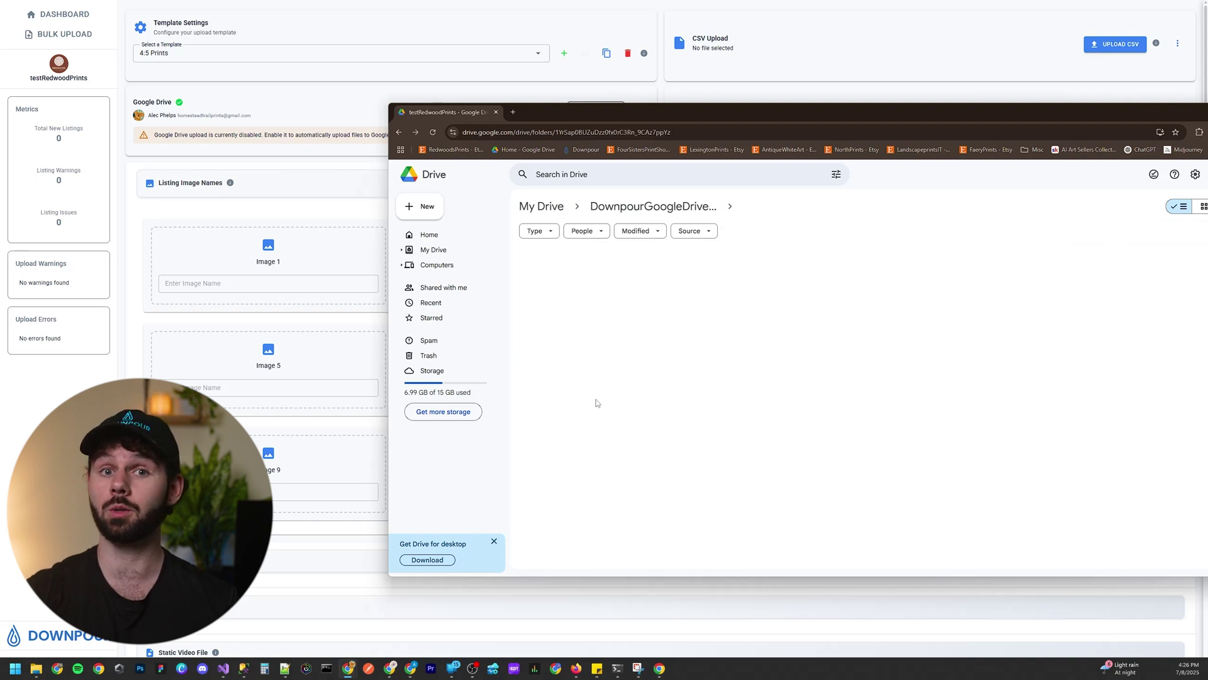
double_click(591, 321)
key("alt+Left")
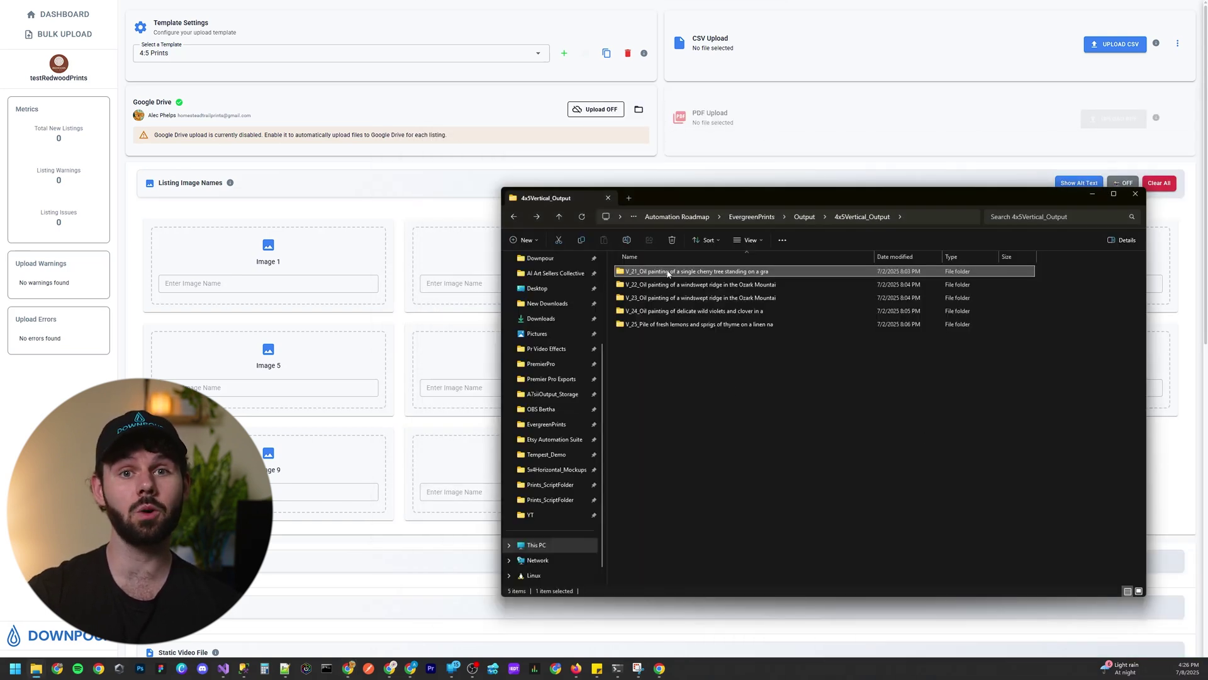
Open V_21's mockups folder and snip a screenshot of its ten mockup thumbnails and names.
double_click(668, 274)
double_click(655, 286)
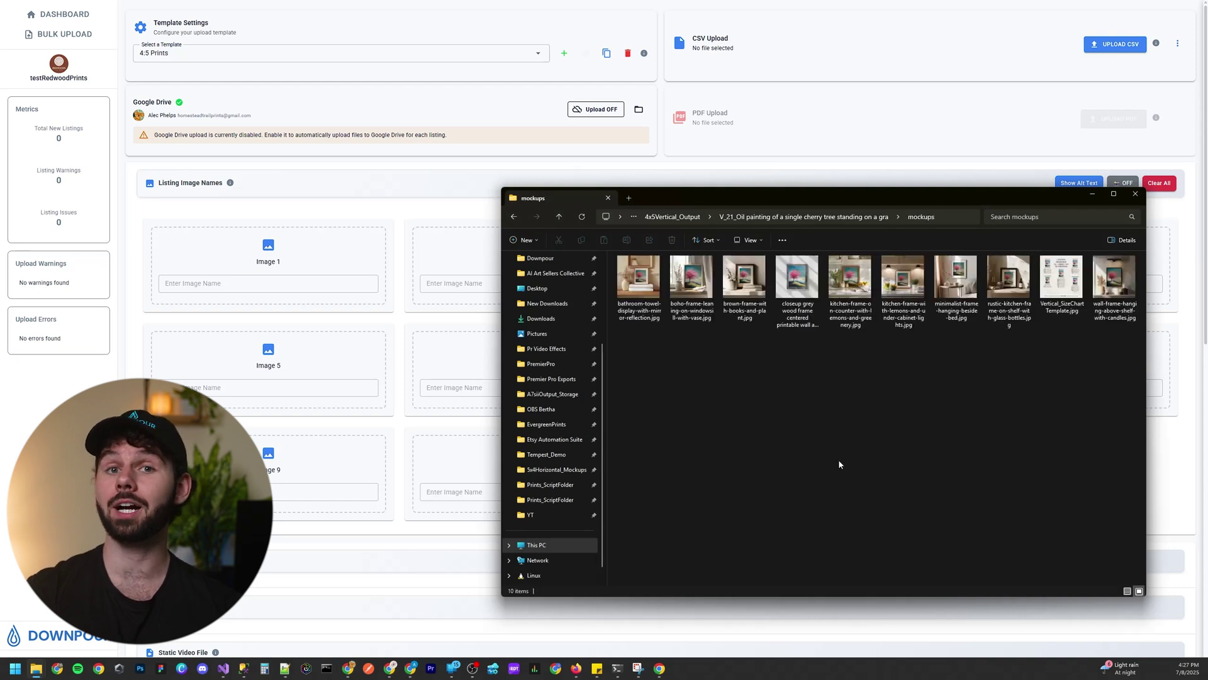
scroll(840, 461, "up", 2, "ctrl")
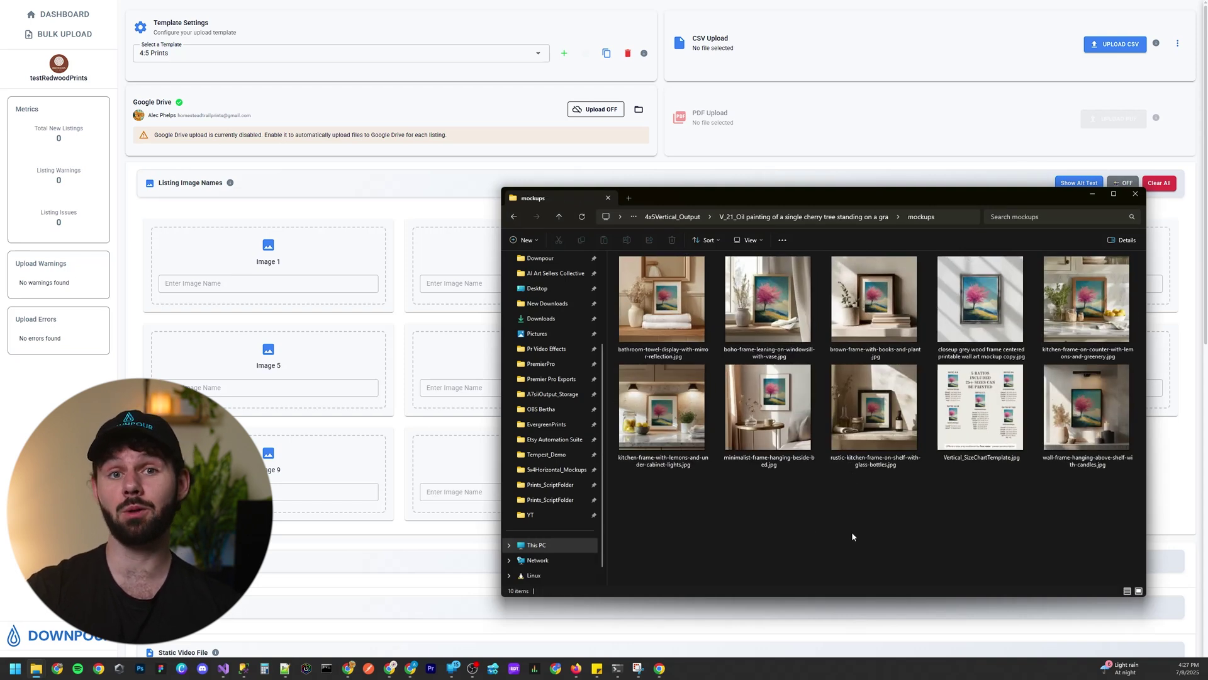
key("super+shift+s")
left_click_drag(603, 238, 1138, 490)
key("alt+Tab")
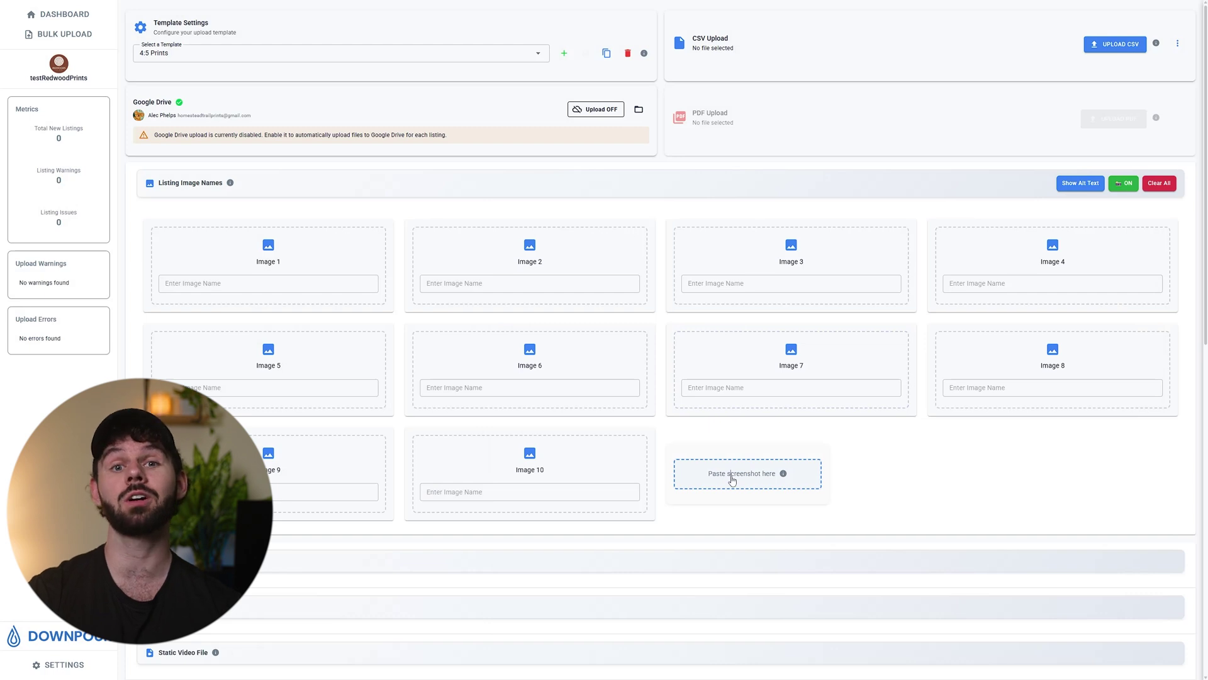
Paste the mockup screenshot to fill in the ten listing image names.
key("ctrl+v")
scroll(960, 499, "down", 7)
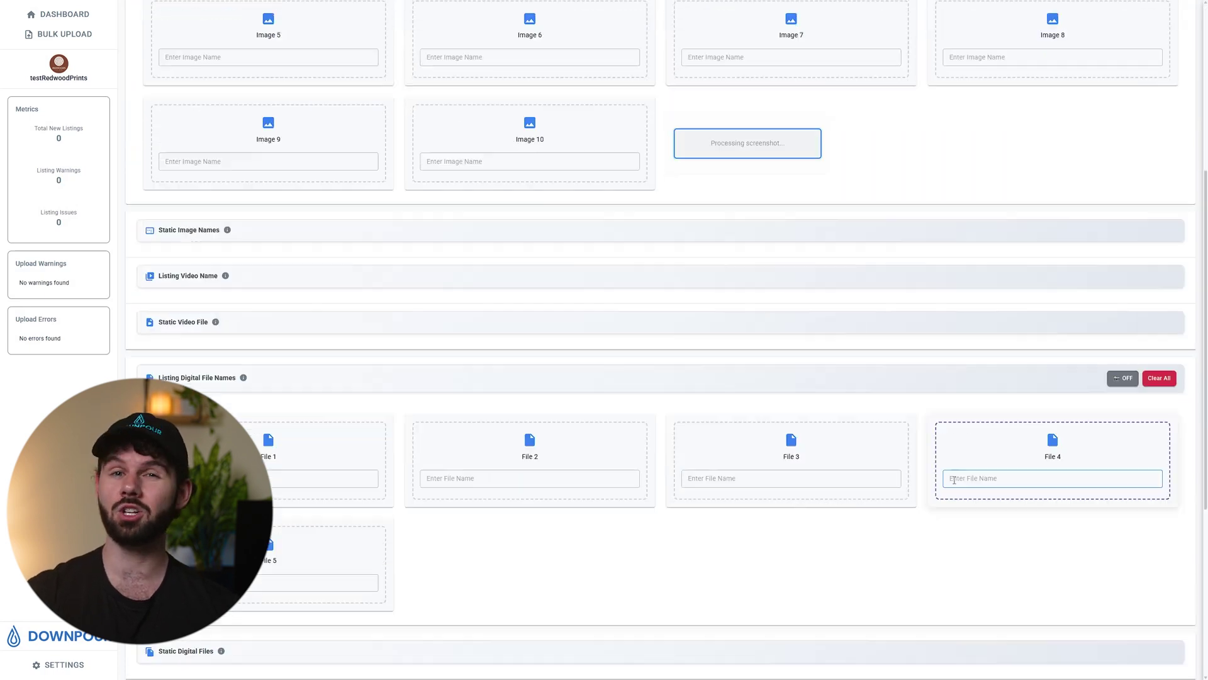
scroll(271, 352, "down", 3)
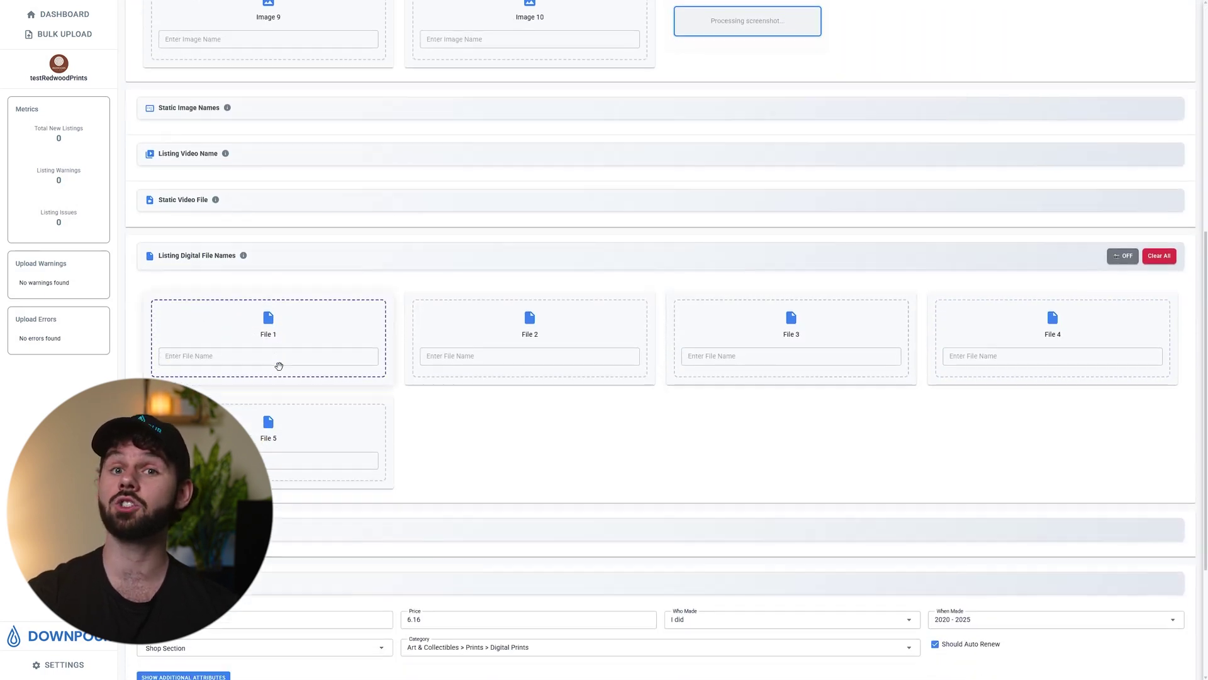
scroll(339, 399, "up", 10)
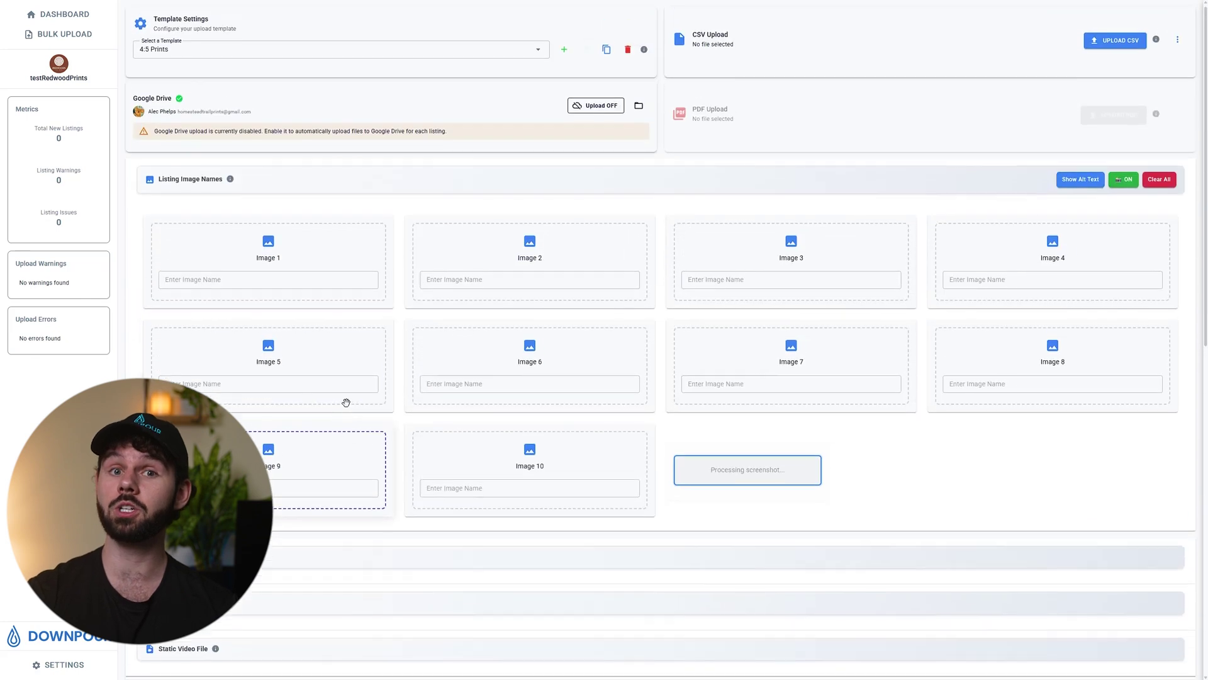
Turn on Google Drive upload and the Google Drive File Names section, adding a sixth file slot.
left_click(601, 115)
scroll(477, 248, "down", 9)
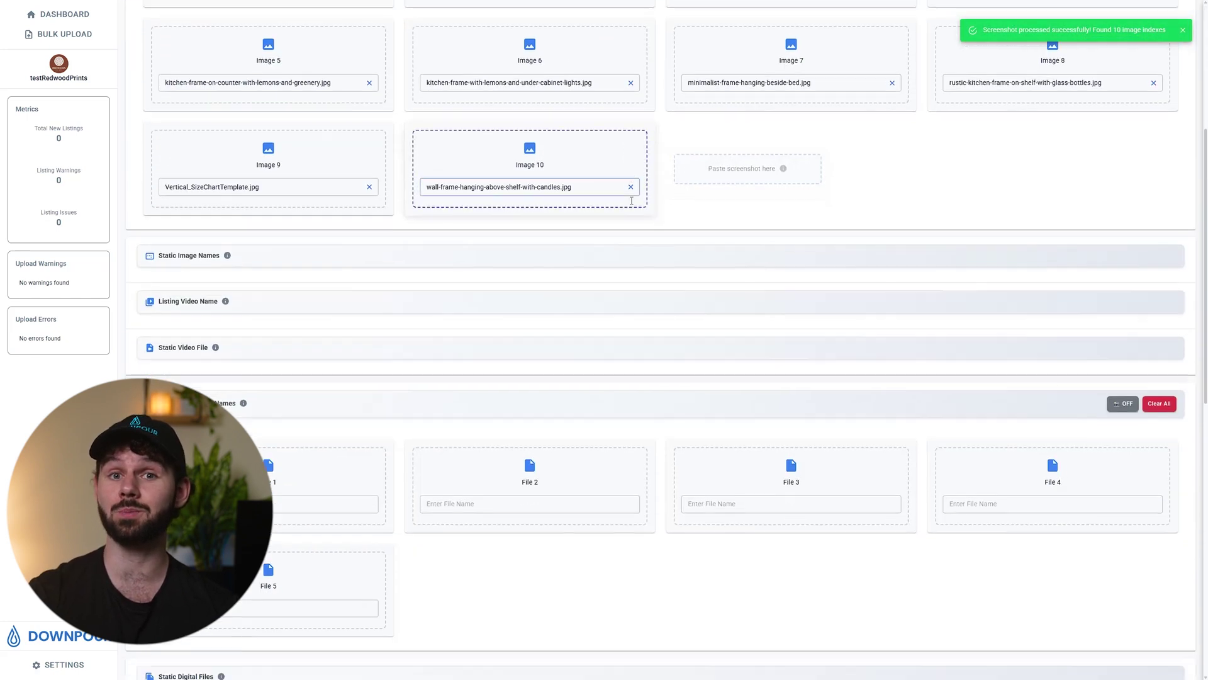
scroll(324, 270, "down", 3)
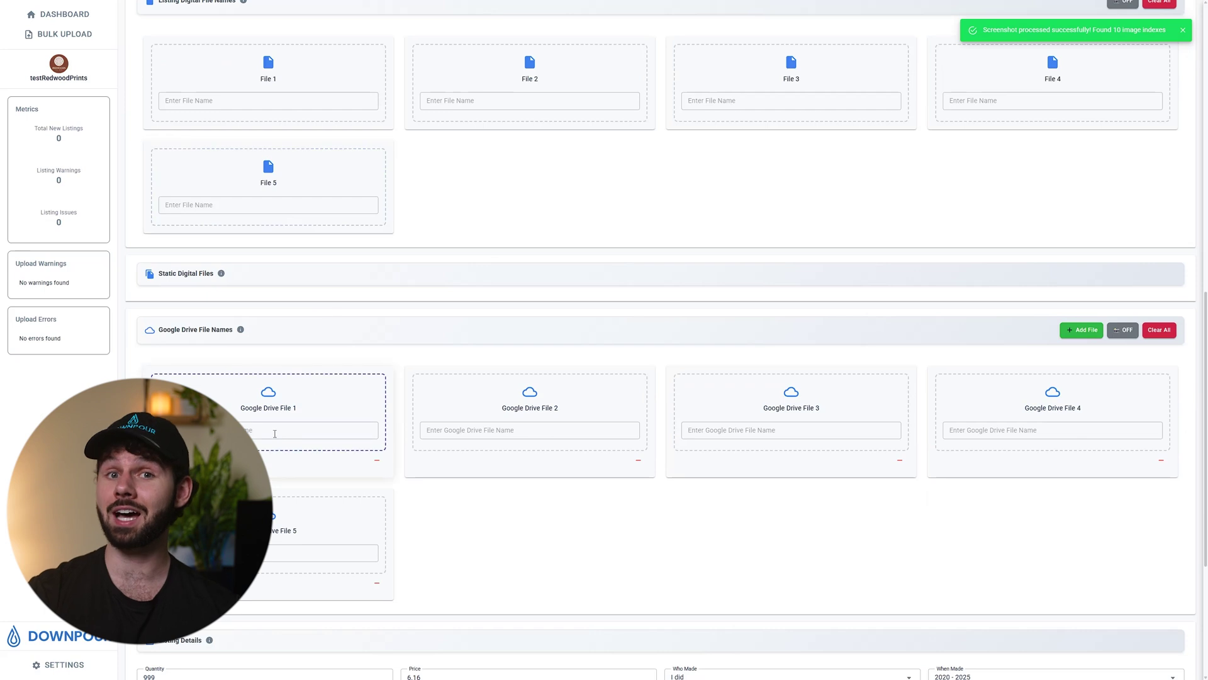
left_click(287, 431)
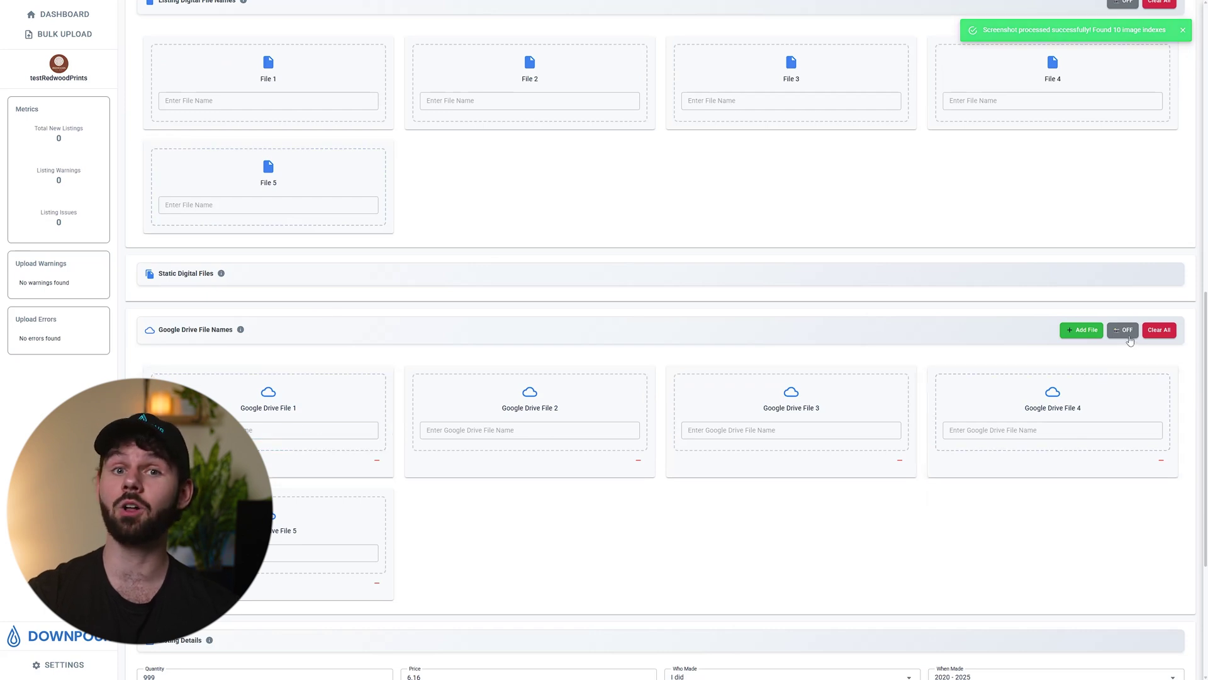
left_click(1123, 329)
scroll(1135, 417, "down", 2)
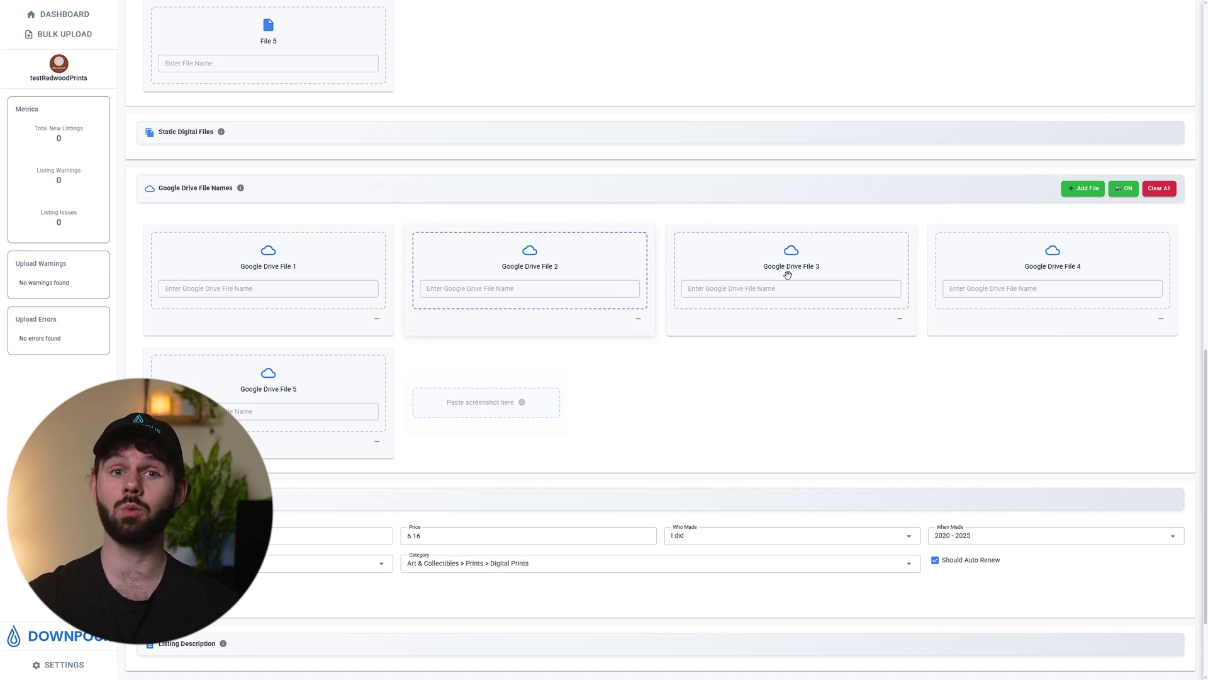
left_click(1081, 191)
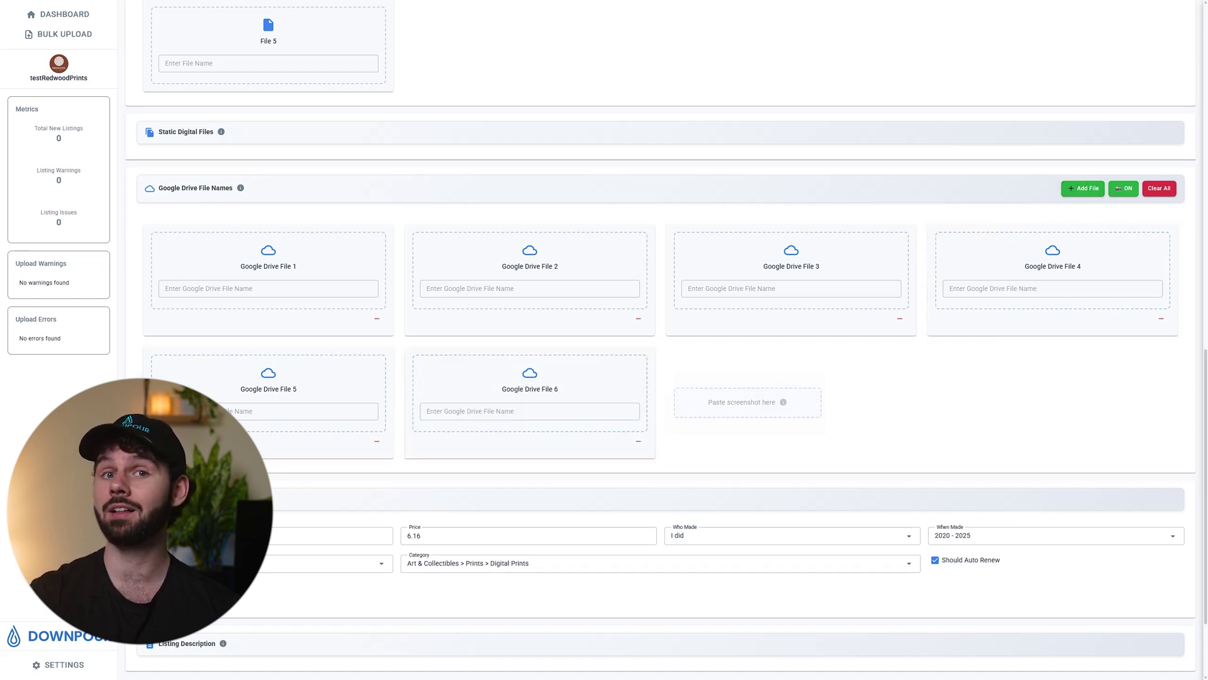
Screenshot the cropped_images file names and paste them to fill the six Drive slots, 2x3.jpg–24x36.jpg.
left_click(36, 668)
left_click_drag(740, 172, 710, 171)
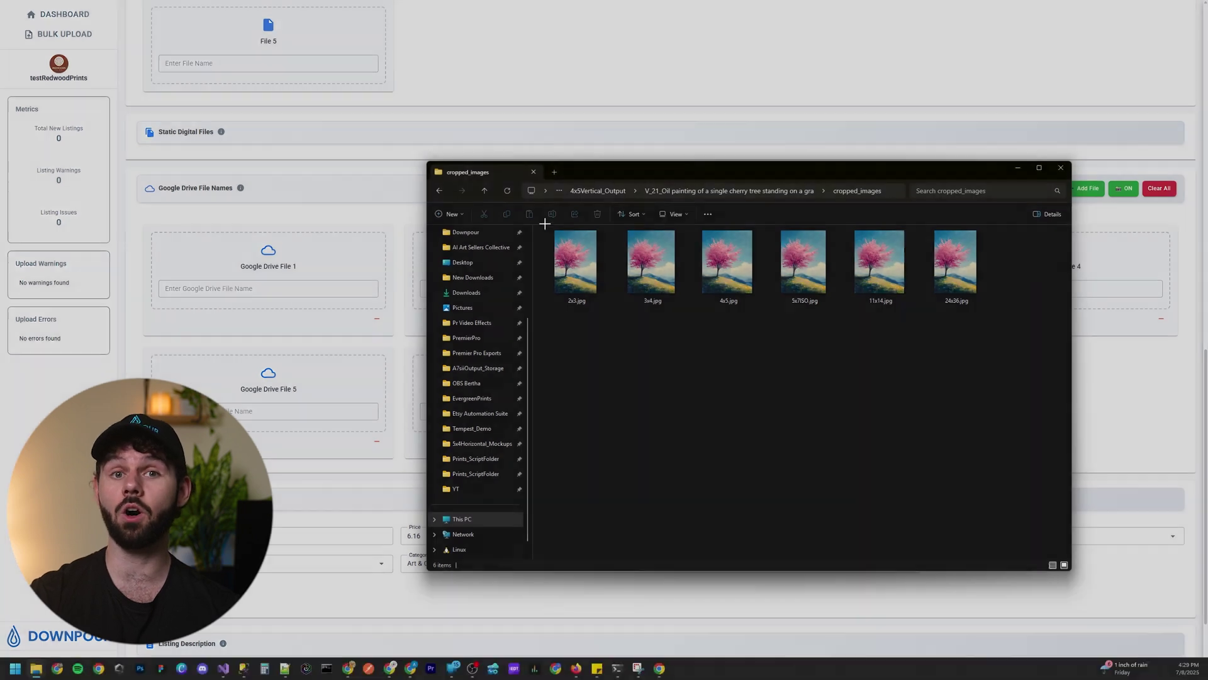
left_click_drag(539, 221, 1018, 339)
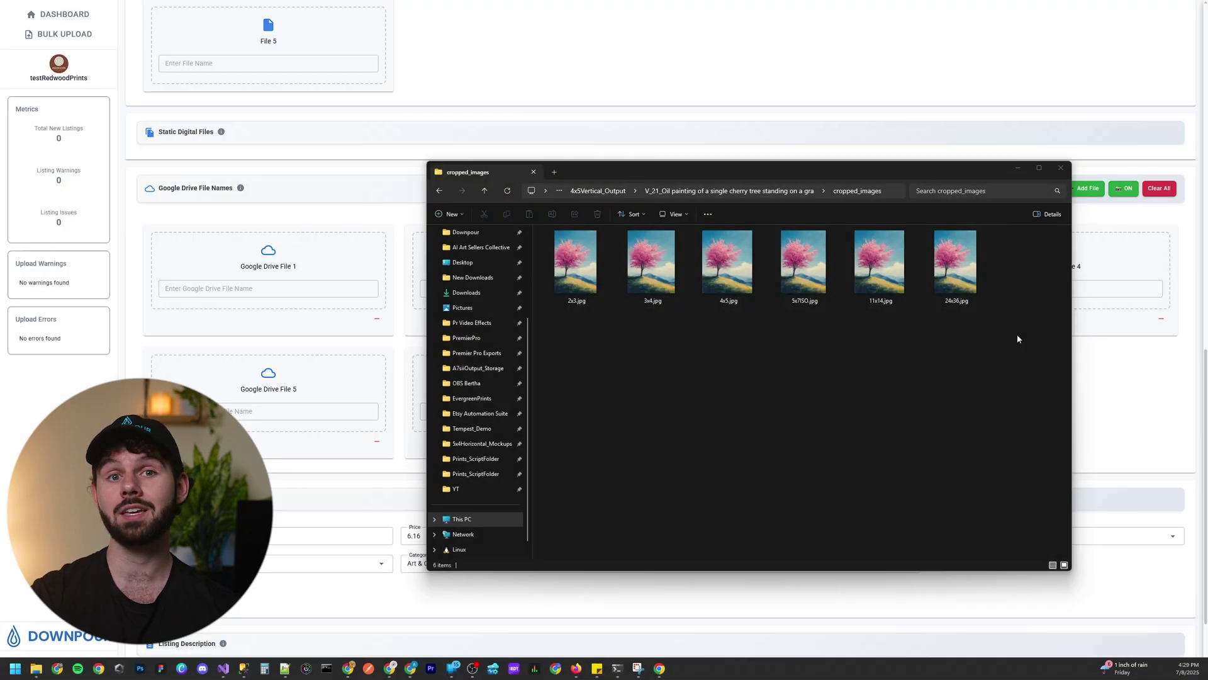
left_click(1117, 366)
scroll(999, 404, "down", 1)
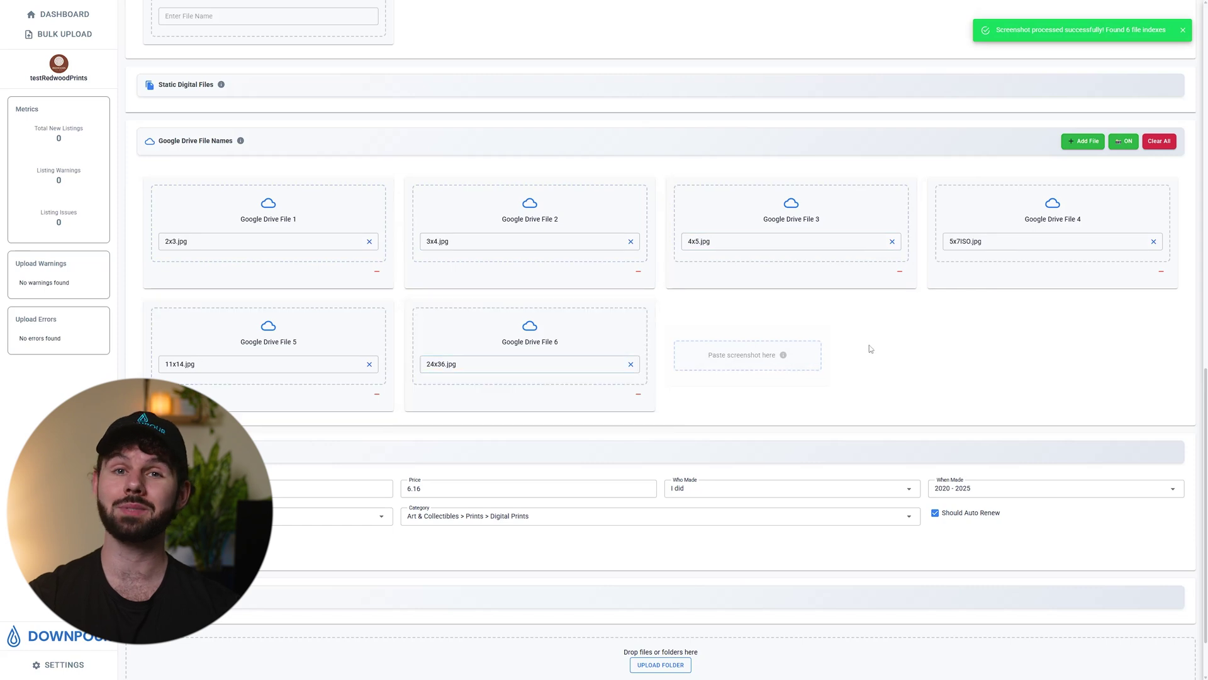
scroll(870, 348, "up", 15)
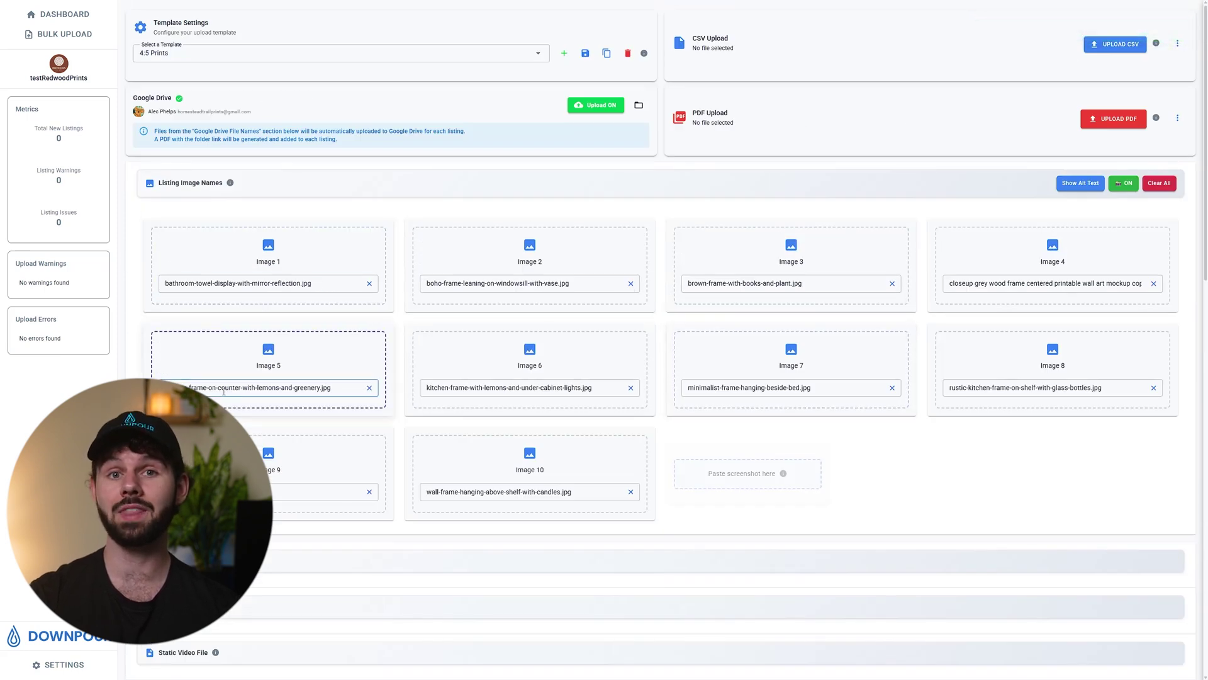
Move the closeup mockup into Image 1, save the template, and start choosing a PDF from Tempest_Demo.
left_click_drag(938, 308, 267, 264)
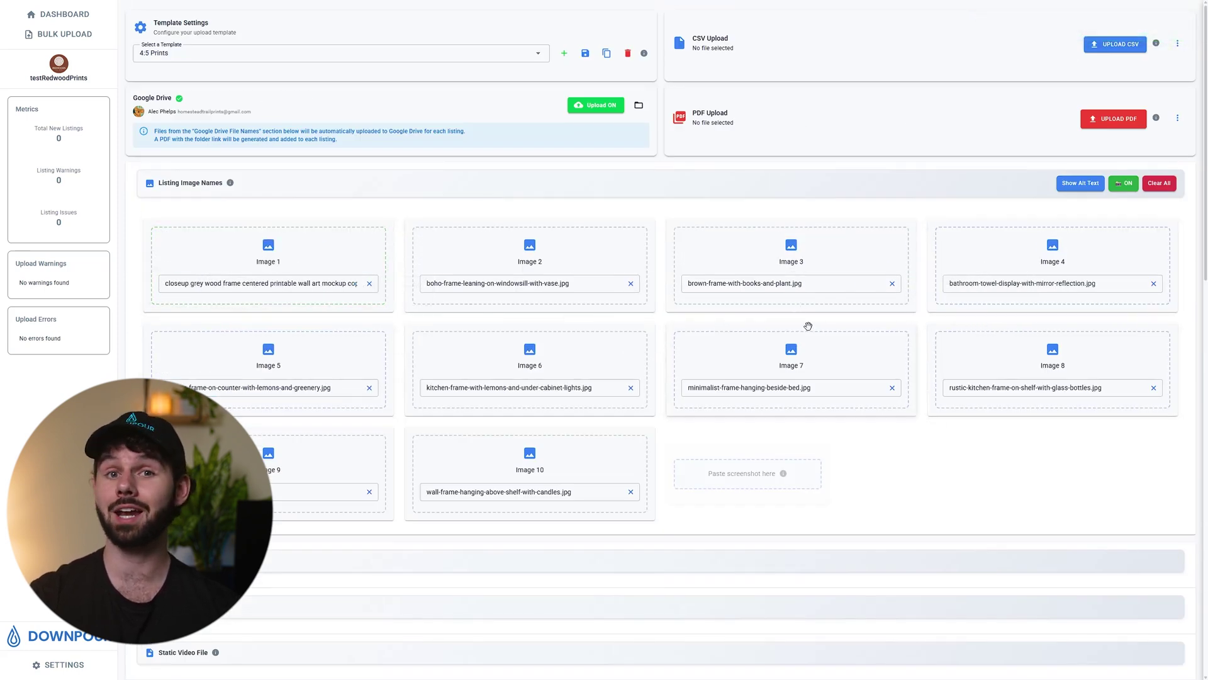
left_click(584, 56)
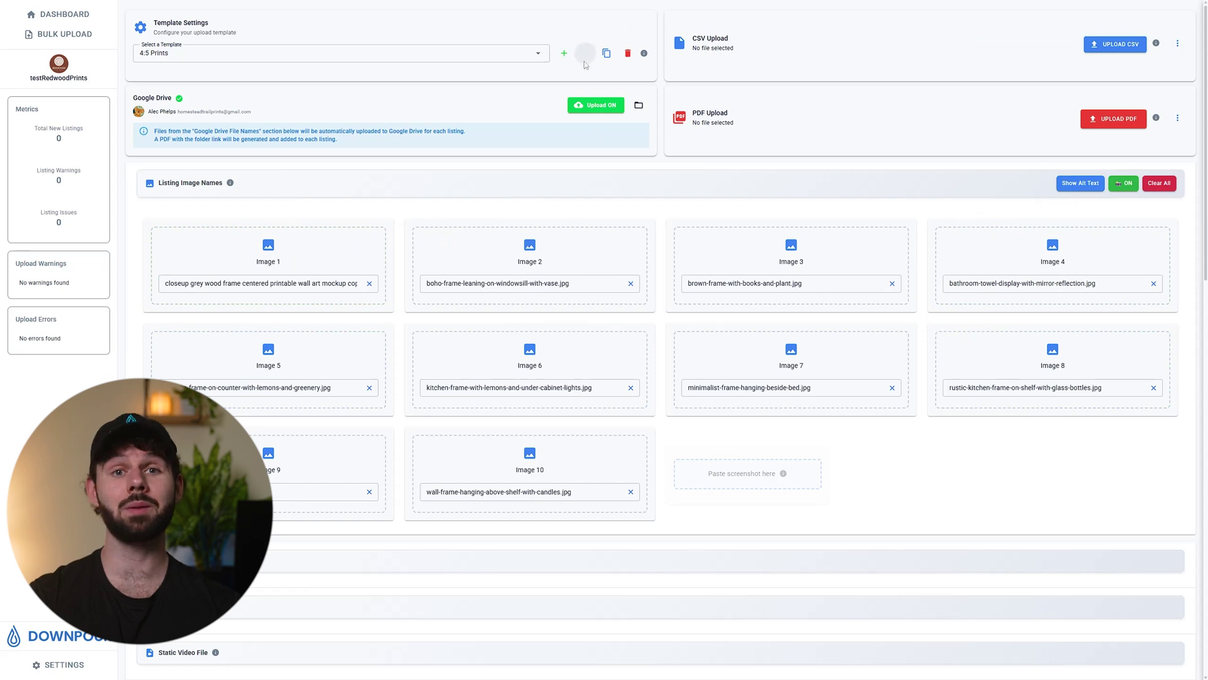
left_click(1109, 124)
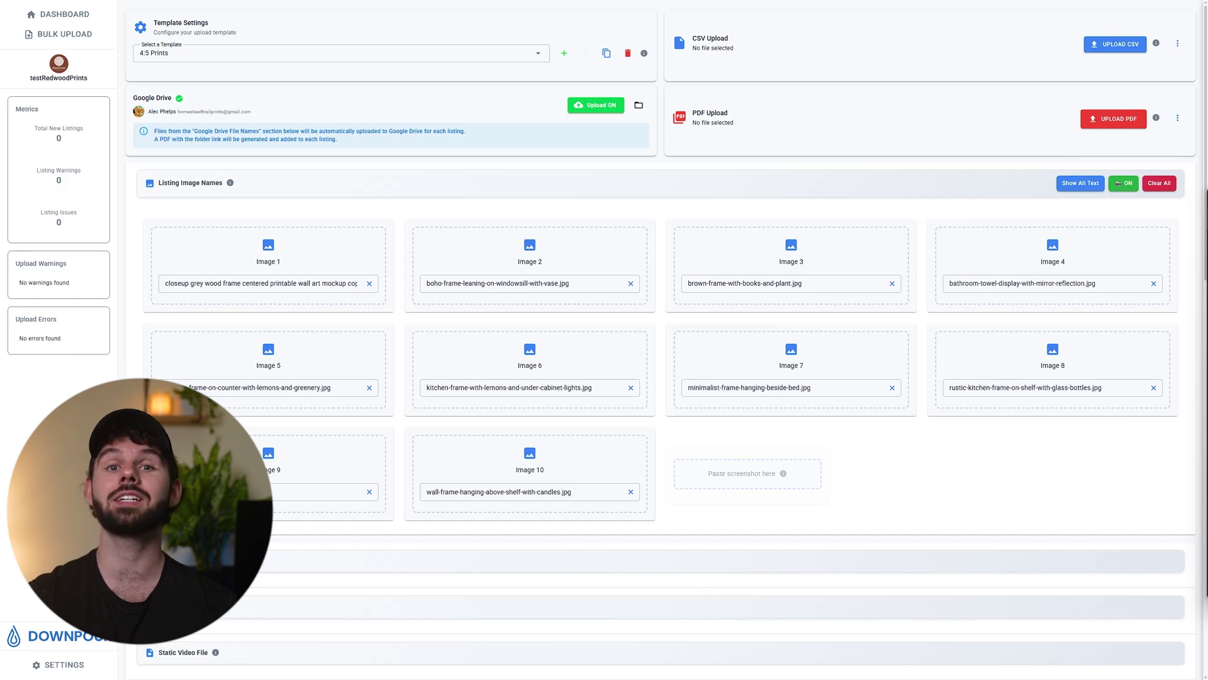
key("alt+Tab")
left_click(593, 323)
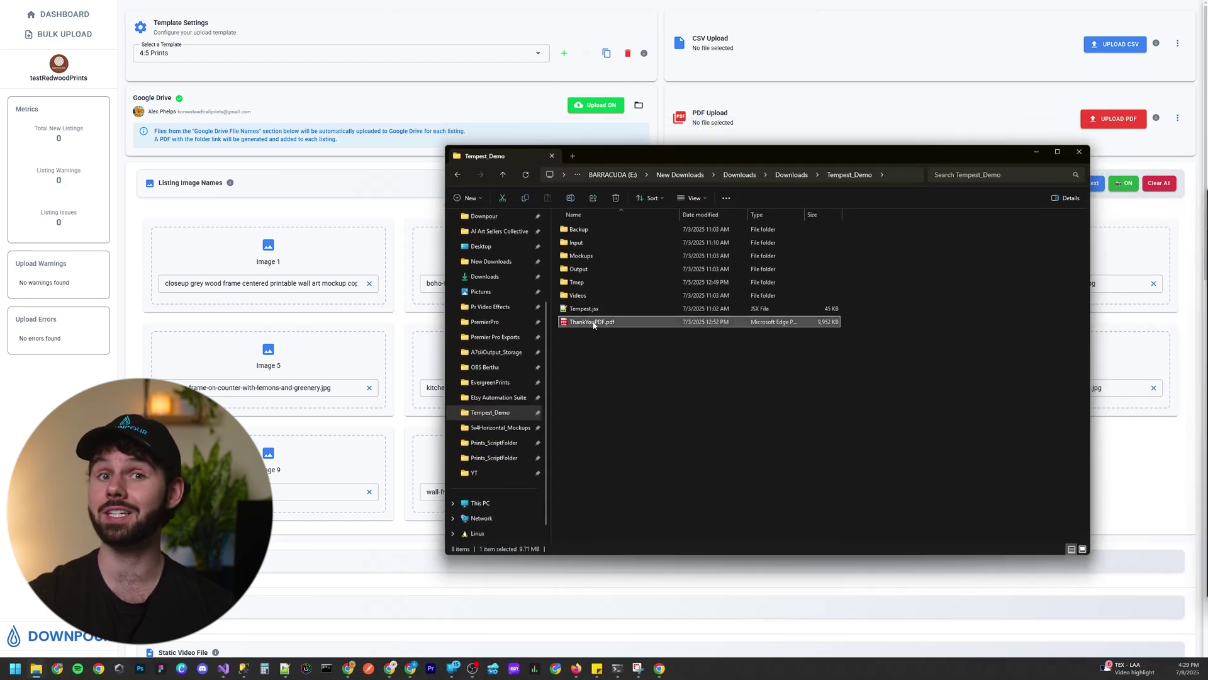
double_click(593, 323)
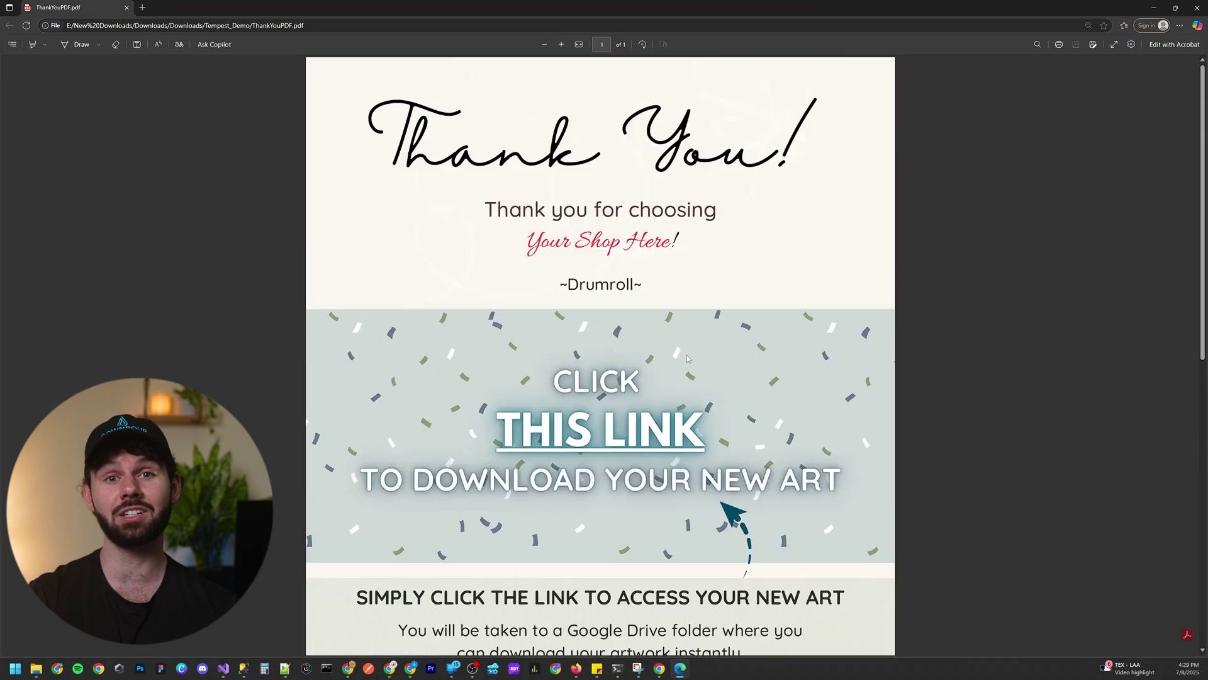
left_click(571, 439)
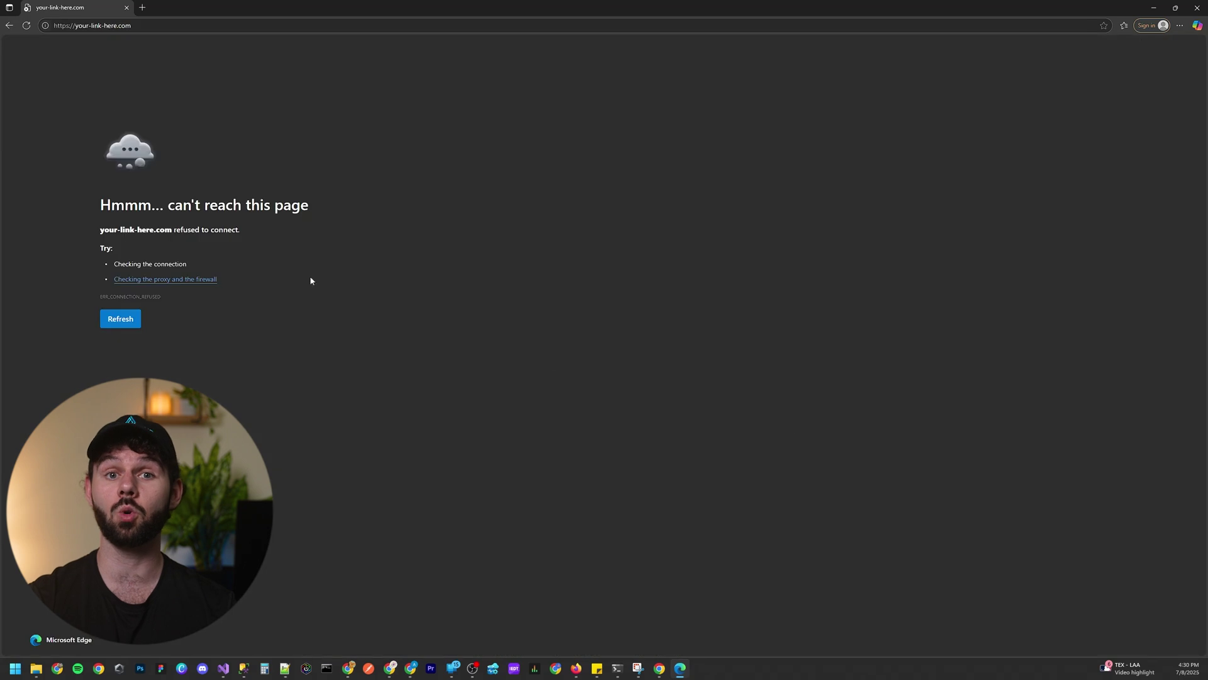
left_click(122, 29)
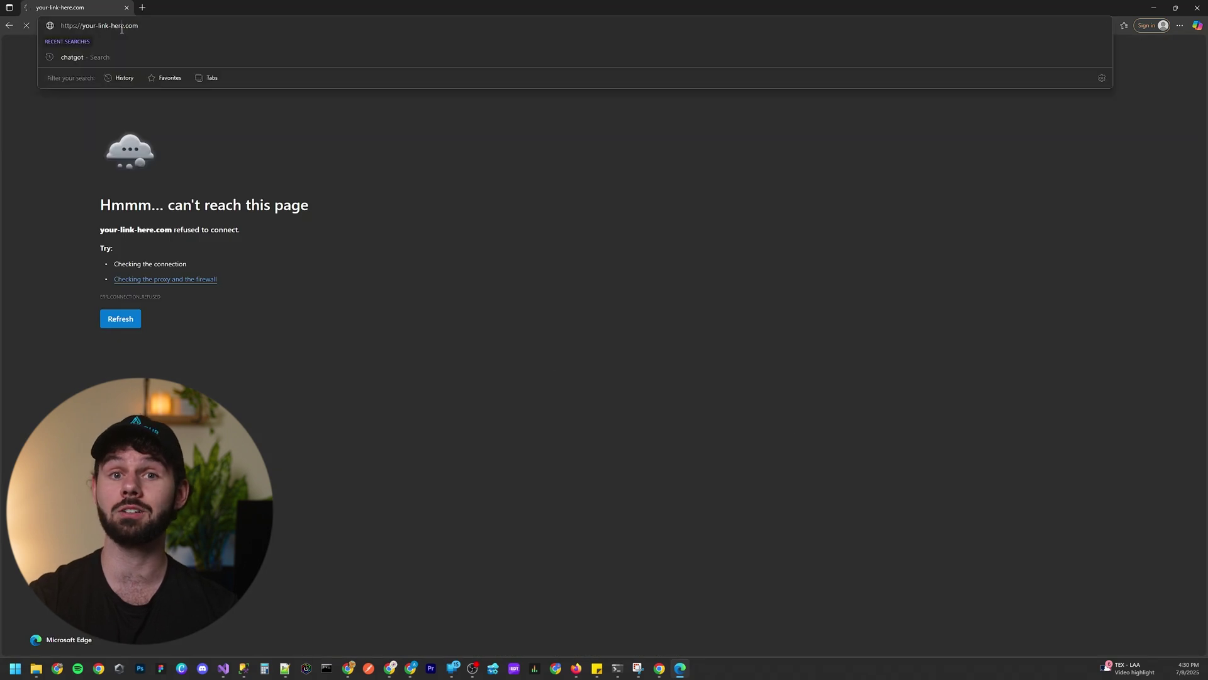
key("Escape")
key("alt+Left")
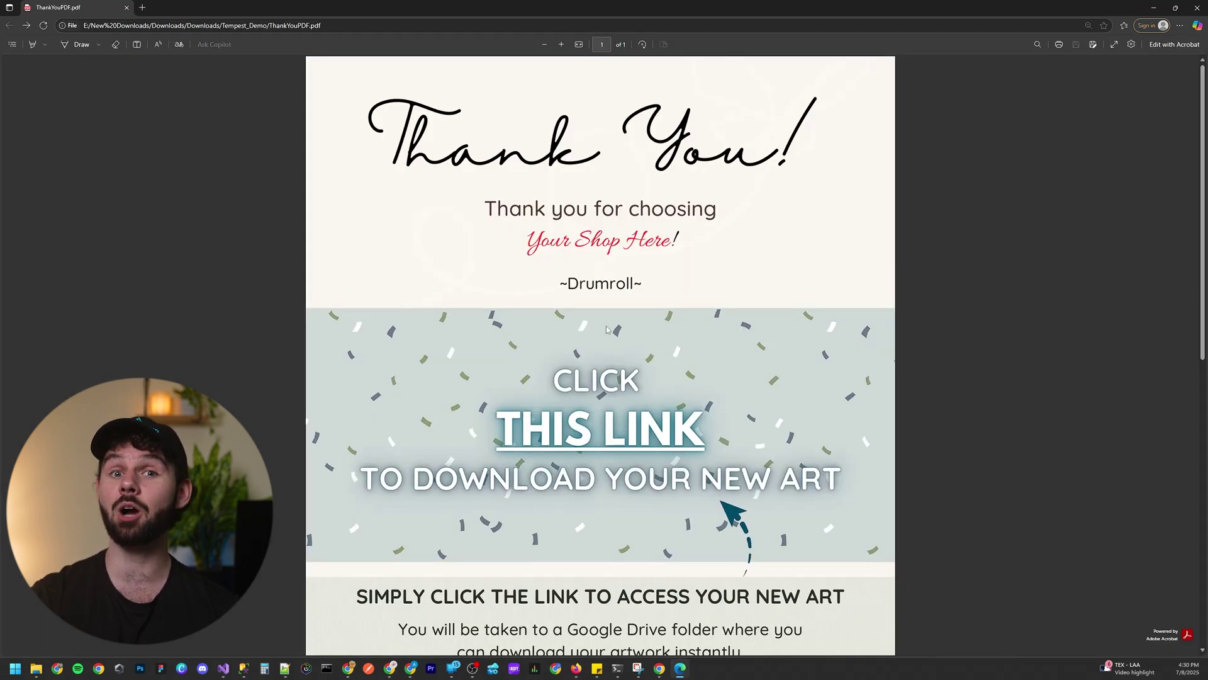
scroll(607, 330, "down", 3)
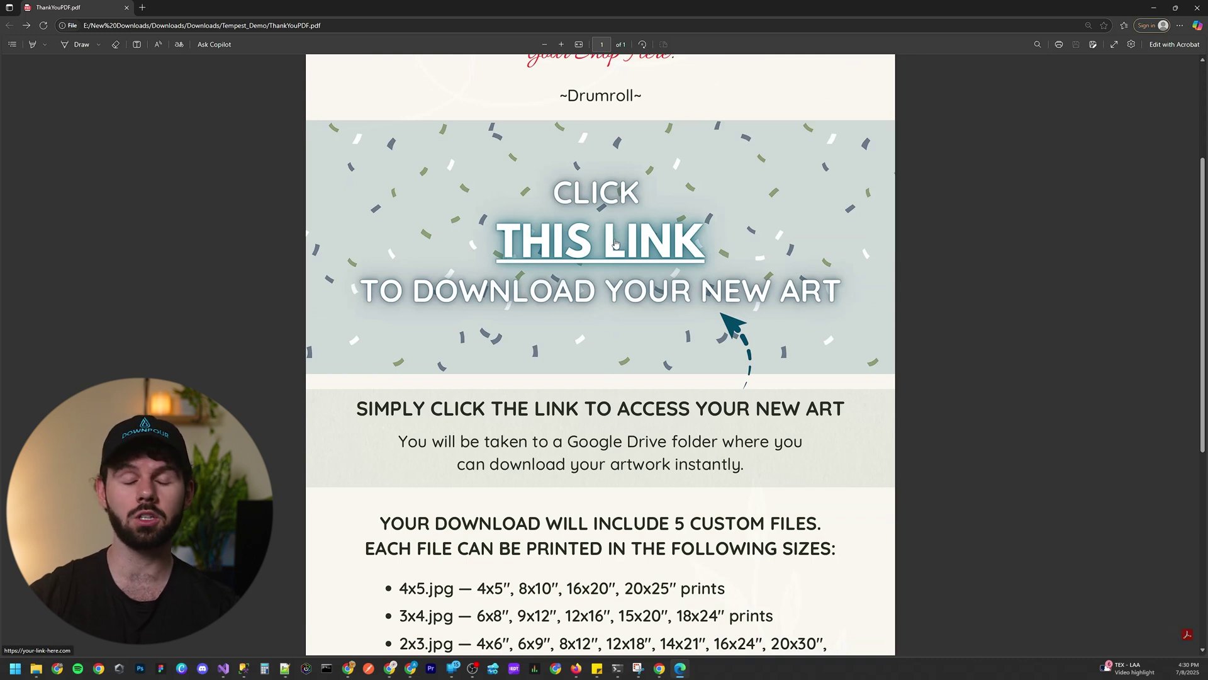
scroll(612, 286, "down", 5)
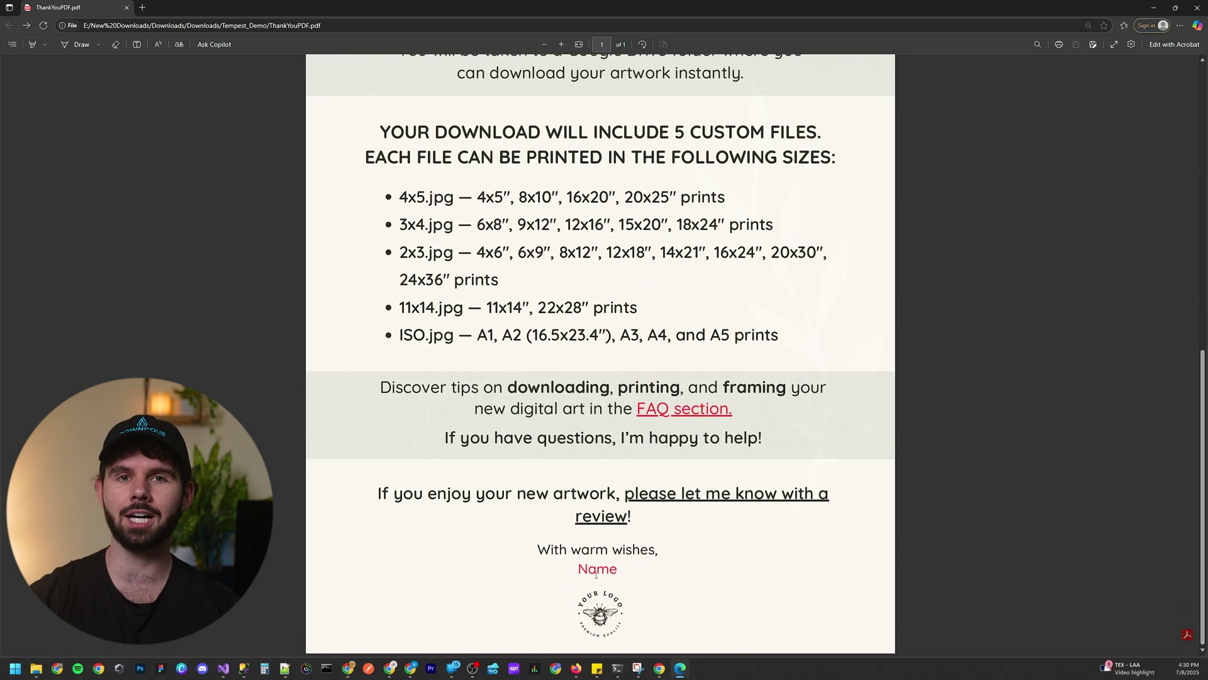
left_click(1153, 8)
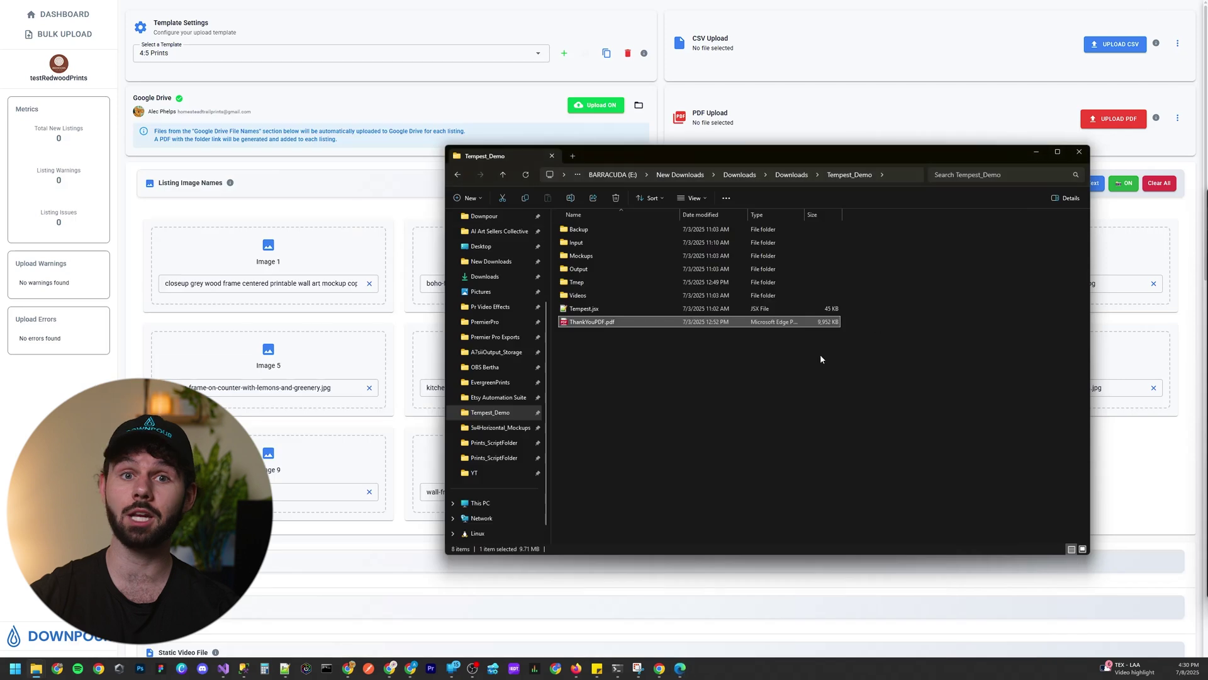
left_click(1062, 107)
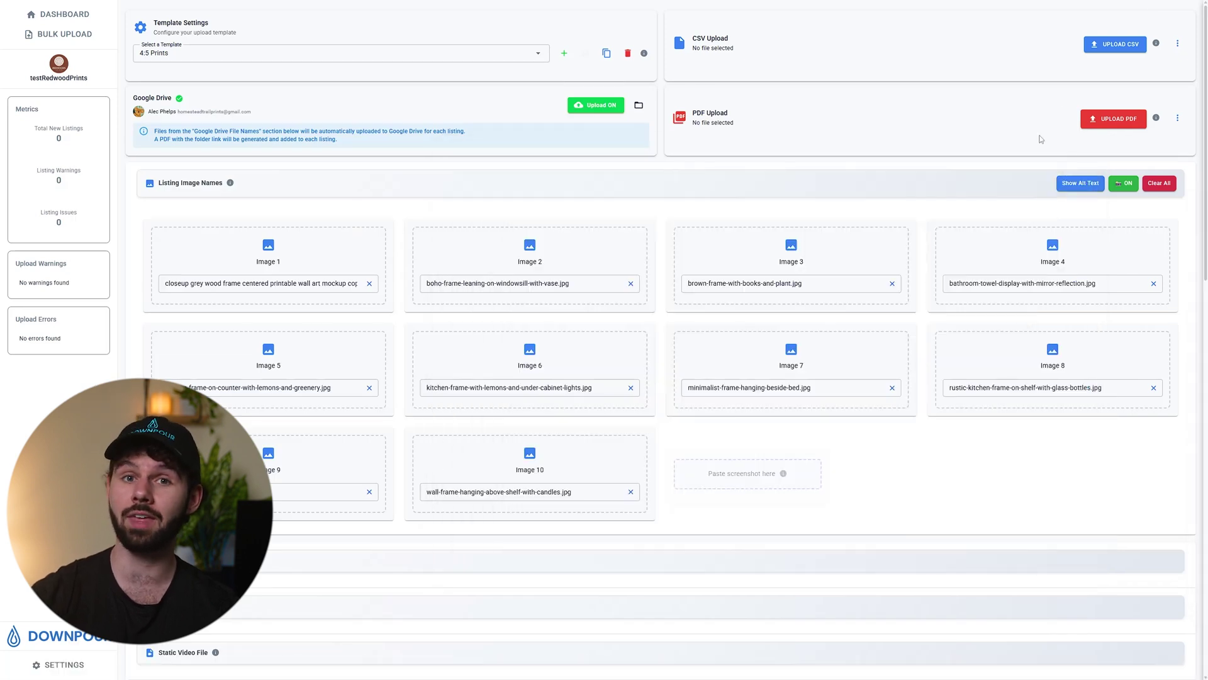
Attach ThankYouPDF.pdf as the listings' PDF document.
left_click(1087, 125)
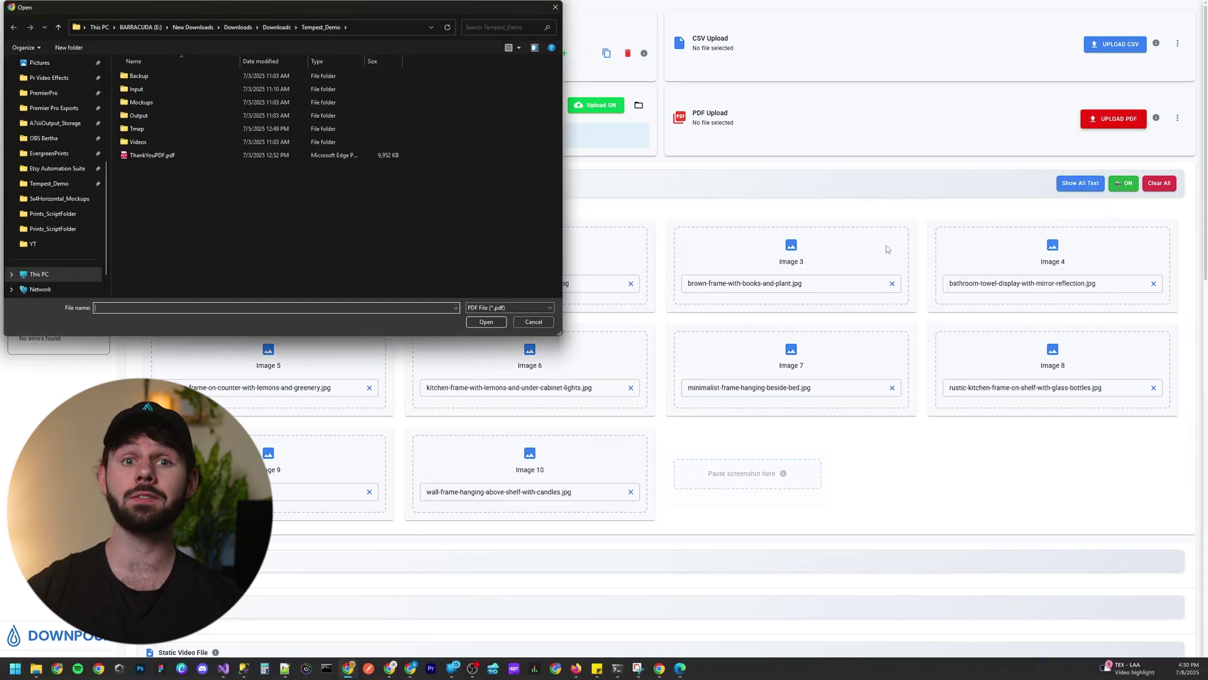
left_click(192, 155)
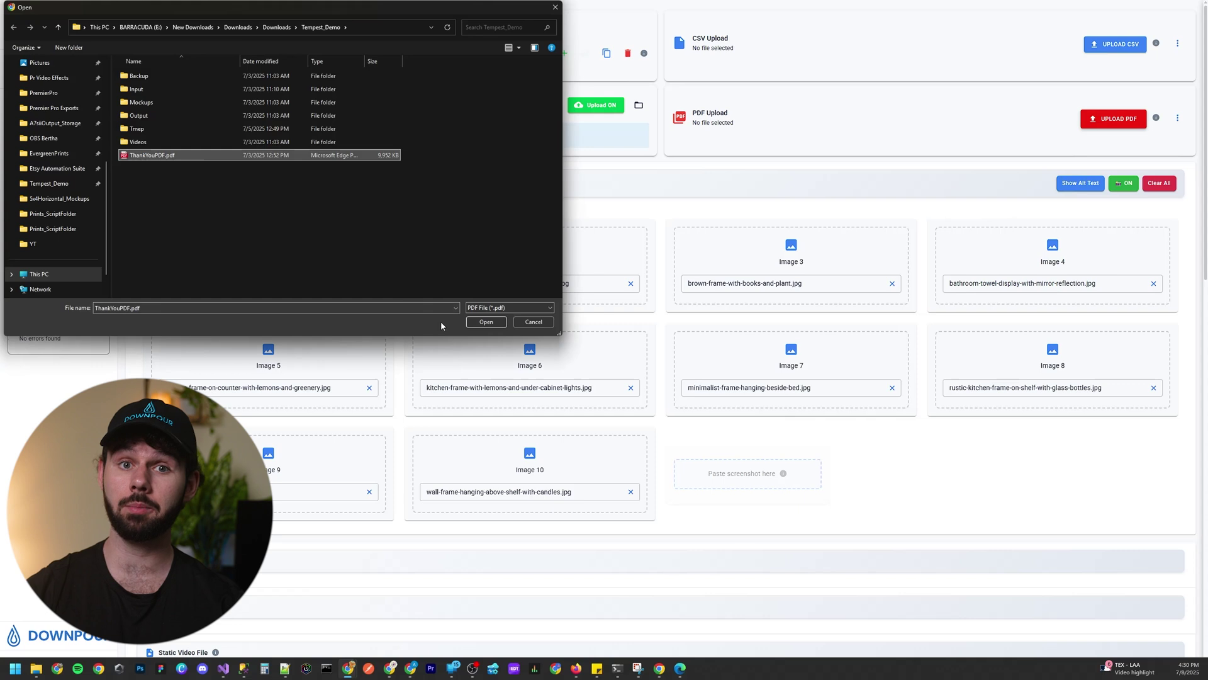
left_click(486, 322)
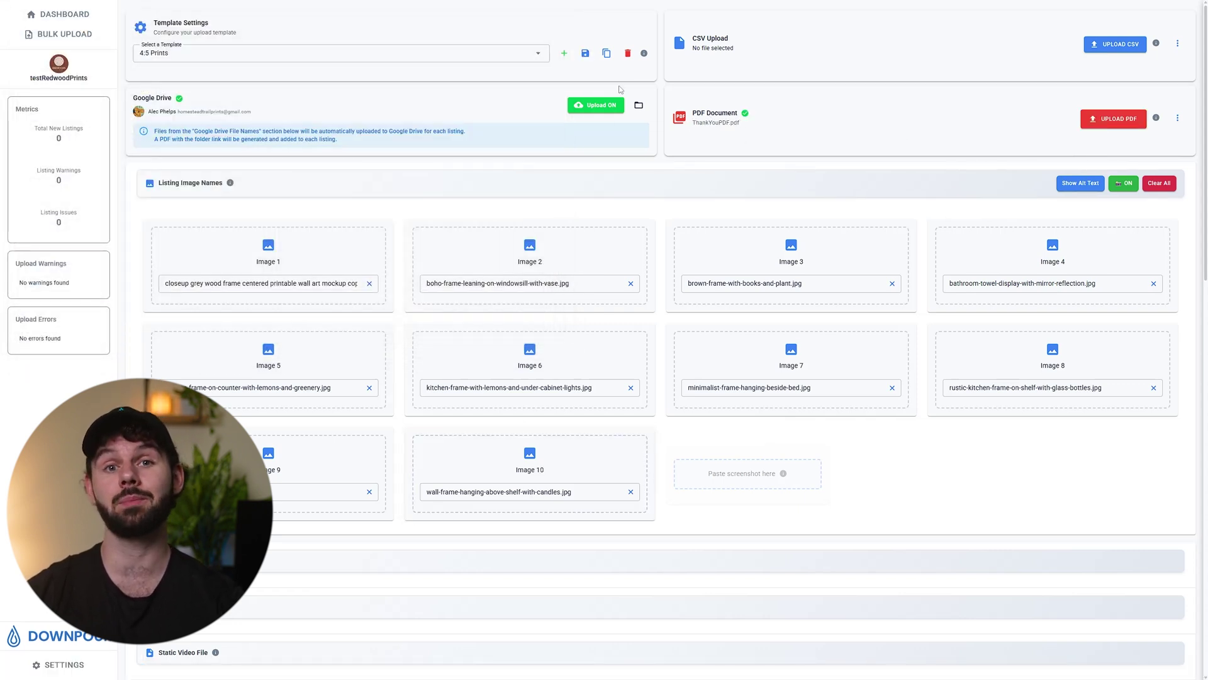
scroll(588, 267, "down", 8)
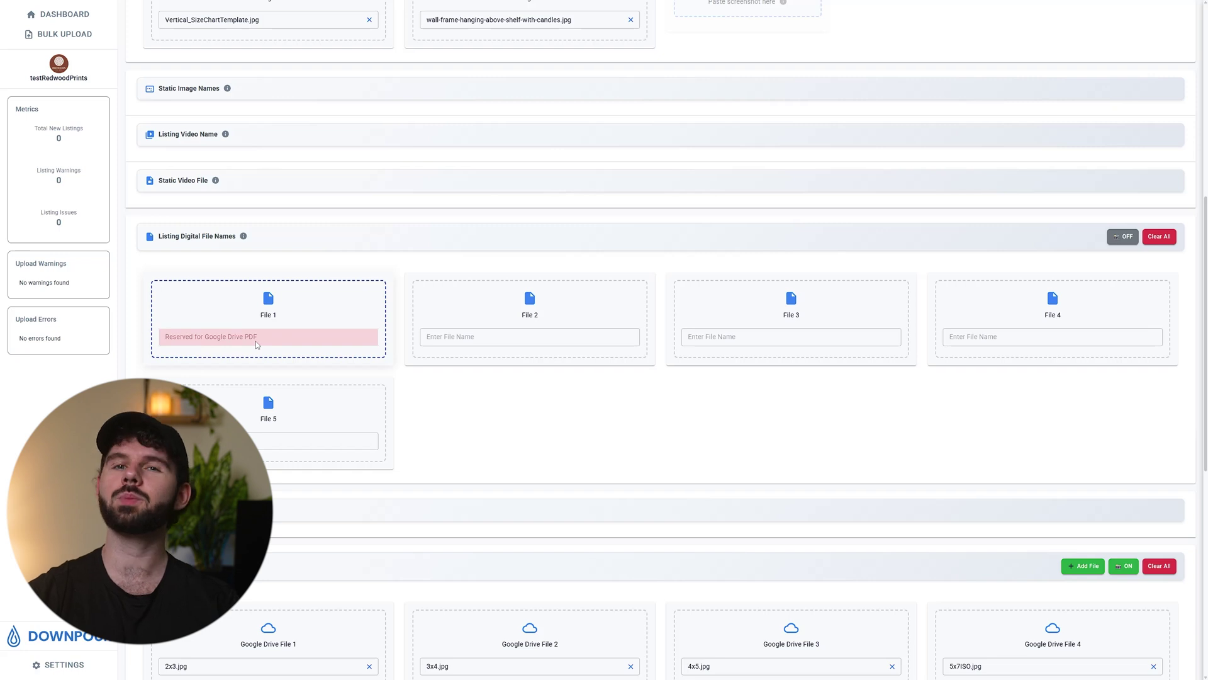
scroll(598, 391, "down", 8)
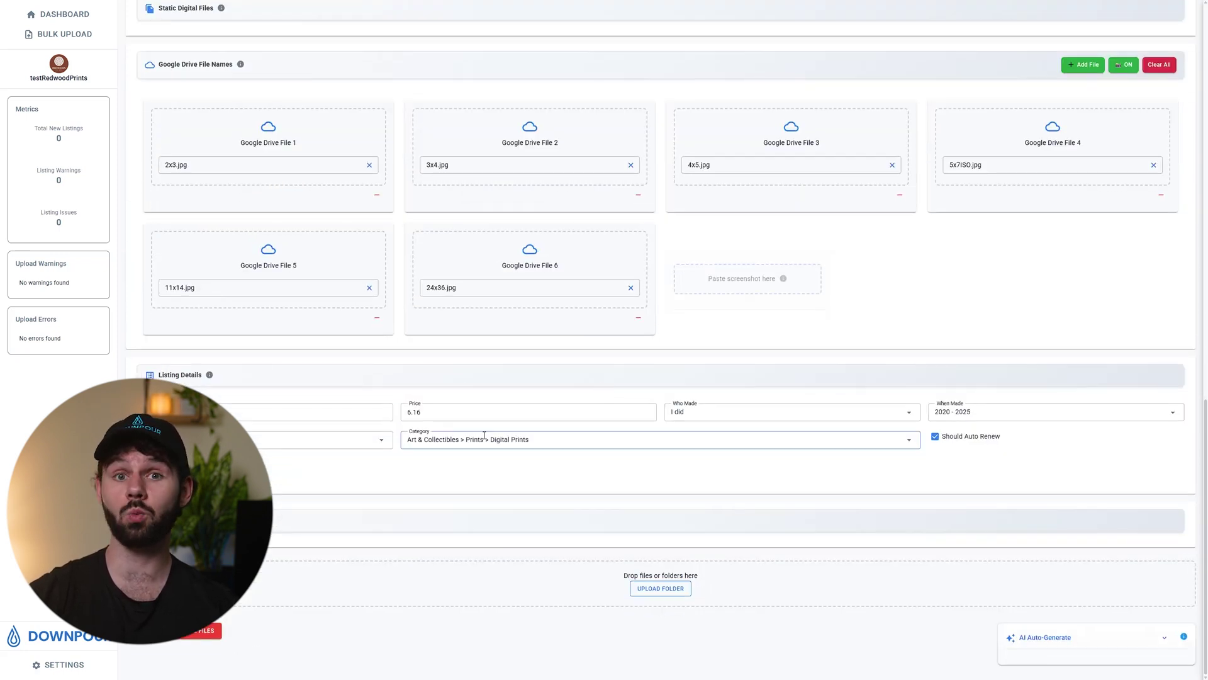
scroll(524, 435, "up", 15)
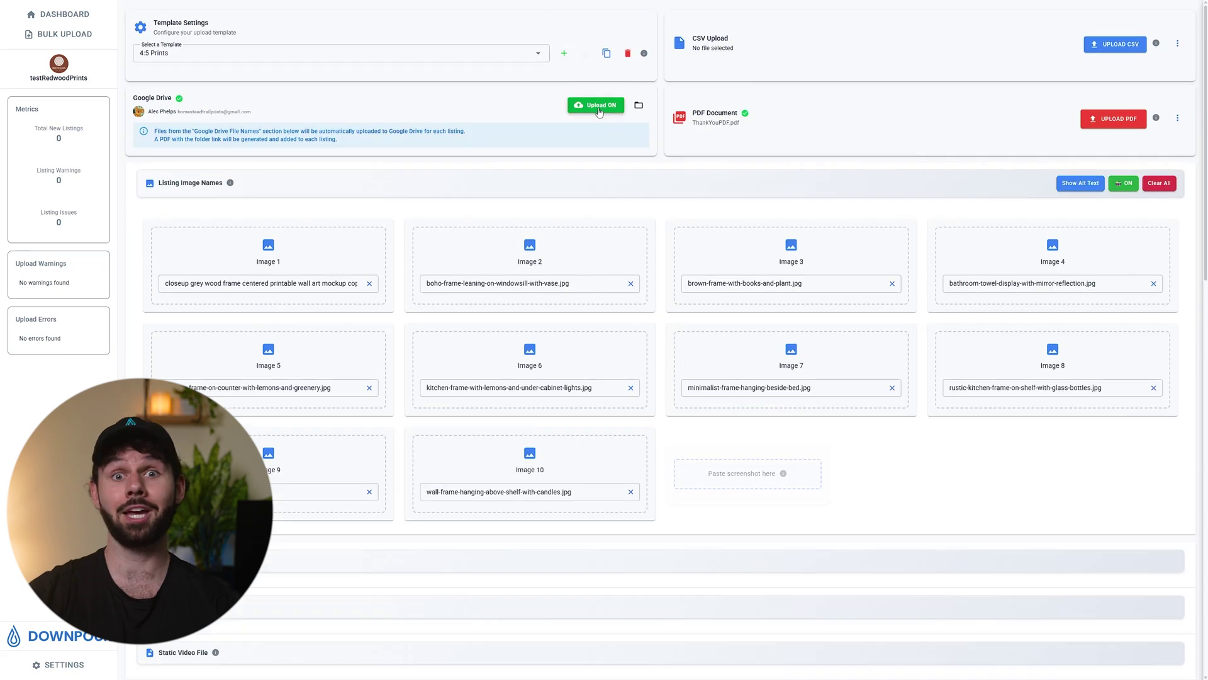
scroll(596, 326, "down", 10)
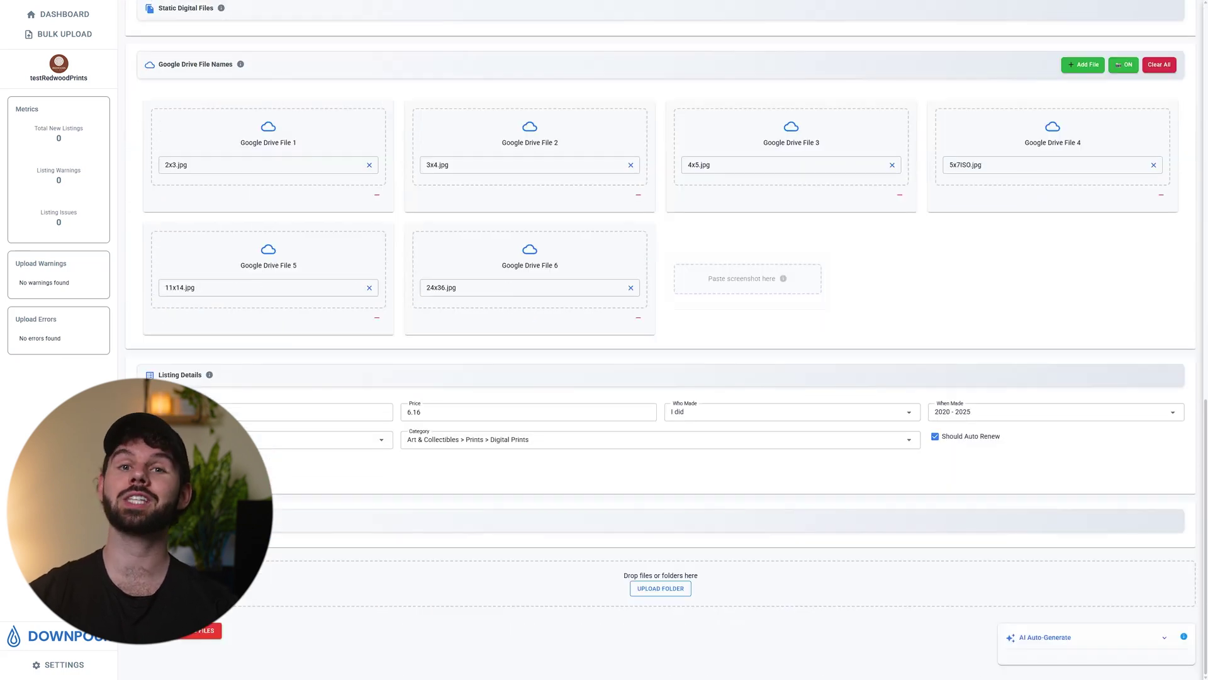
Drag the five listing folders from 4x5Vertical_Output into the upload area.
key("super+e")
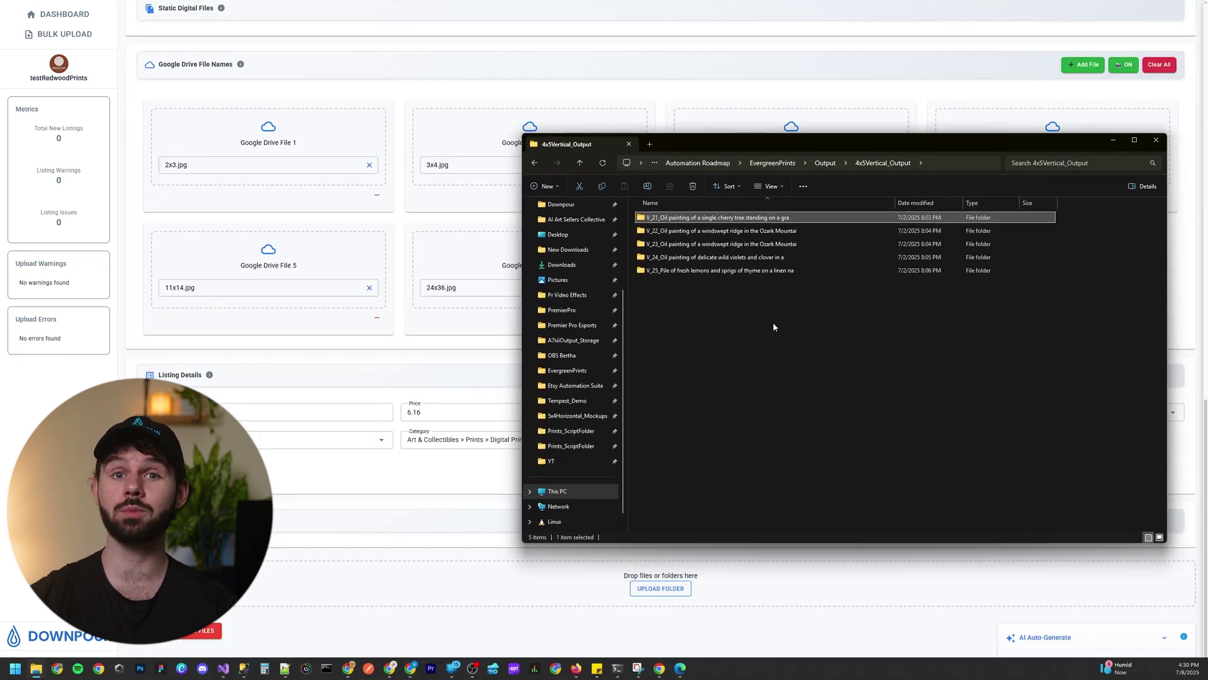
left_click(696, 272, "shift")
left_click_drag(684, 224, 488, 598)
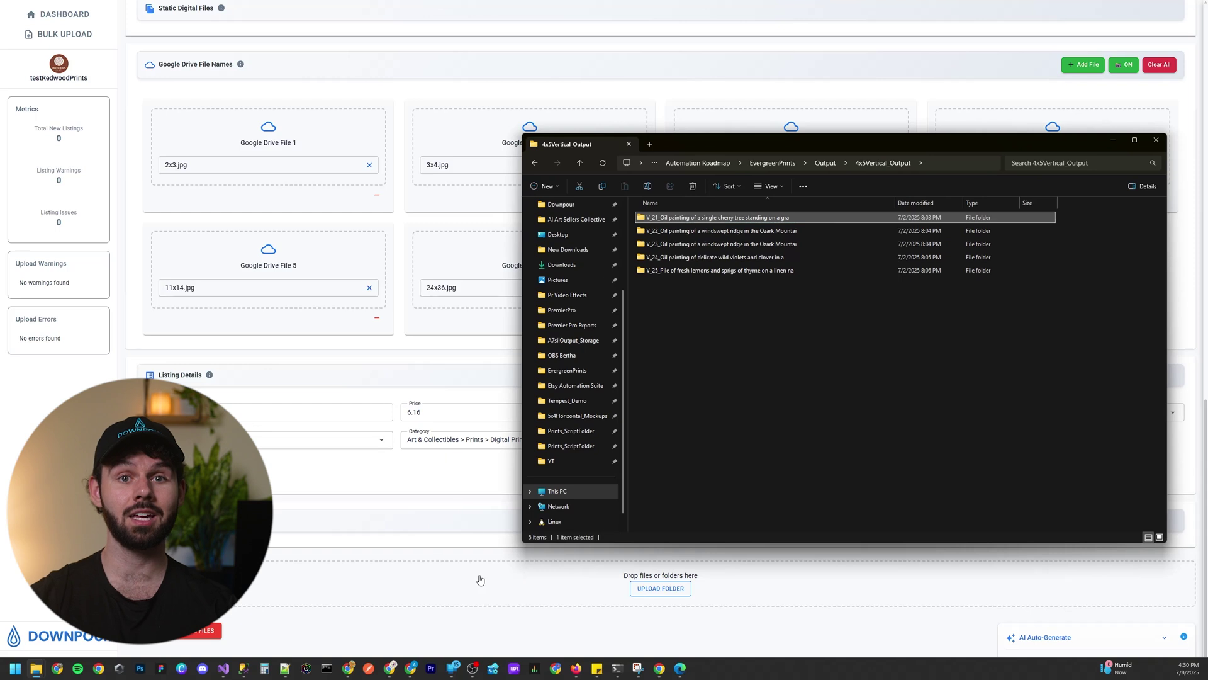
scroll(1015, 463, "down", 5)
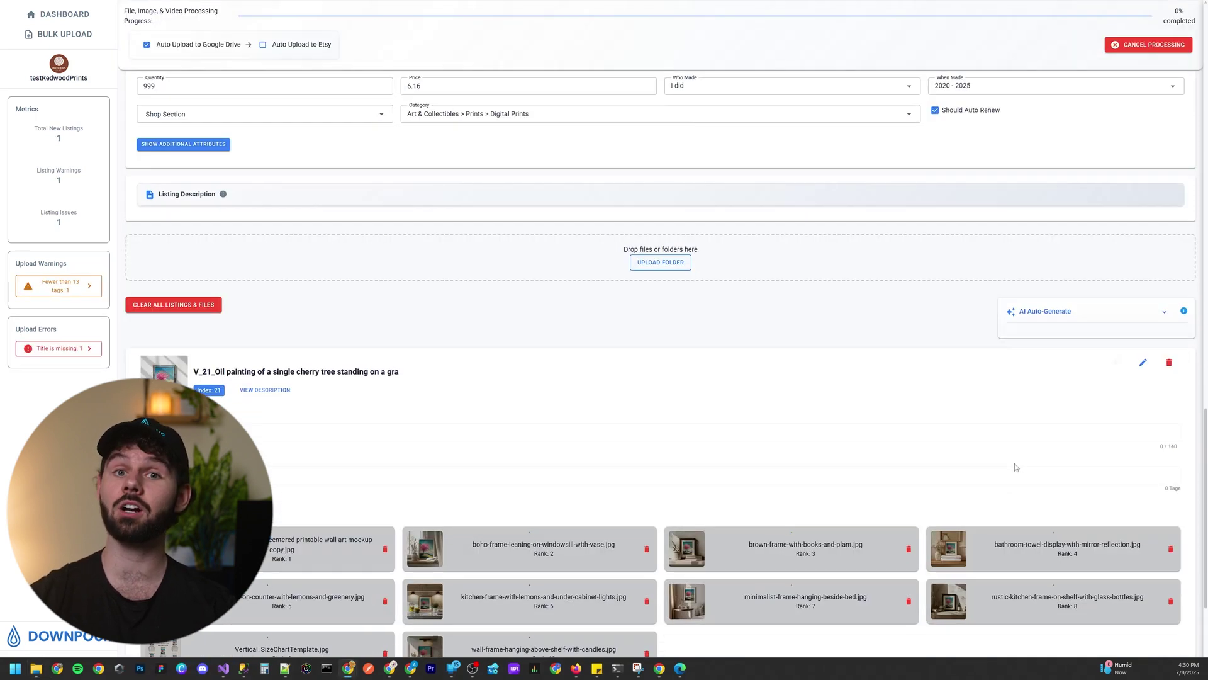
Auto-generate the title and tags using Reference Image 1, the closeup wood frame mockup.
left_click(1164, 170)
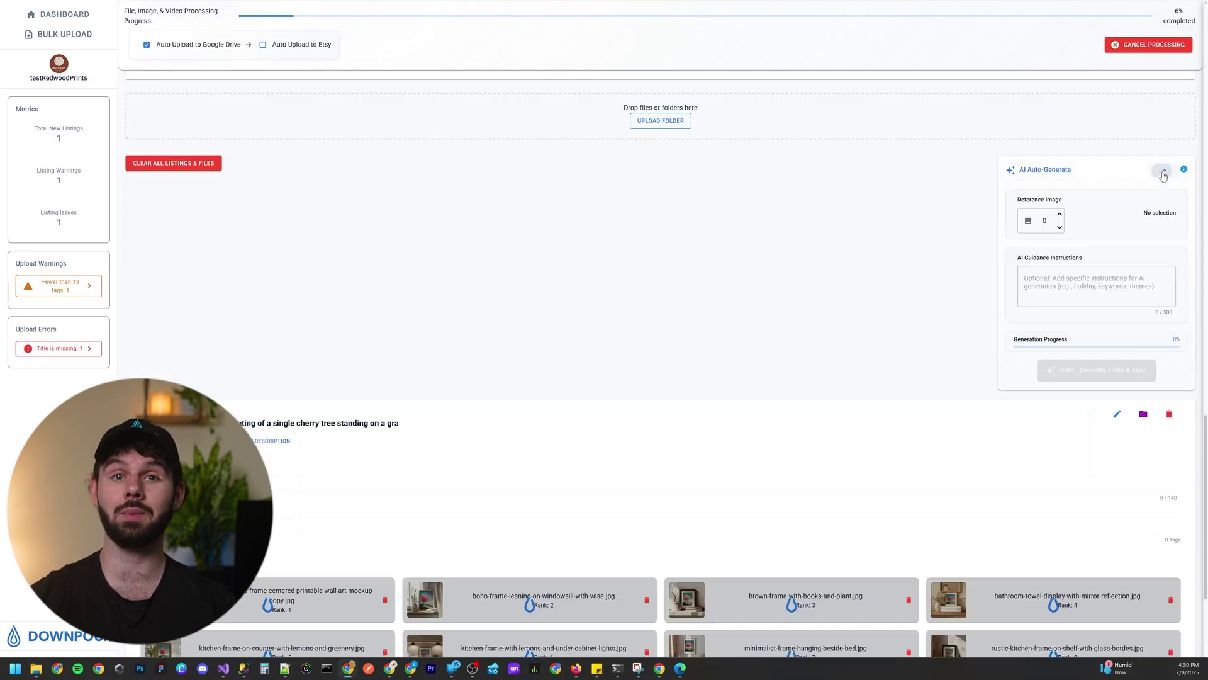
left_click(1059, 214)
left_click(1096, 370)
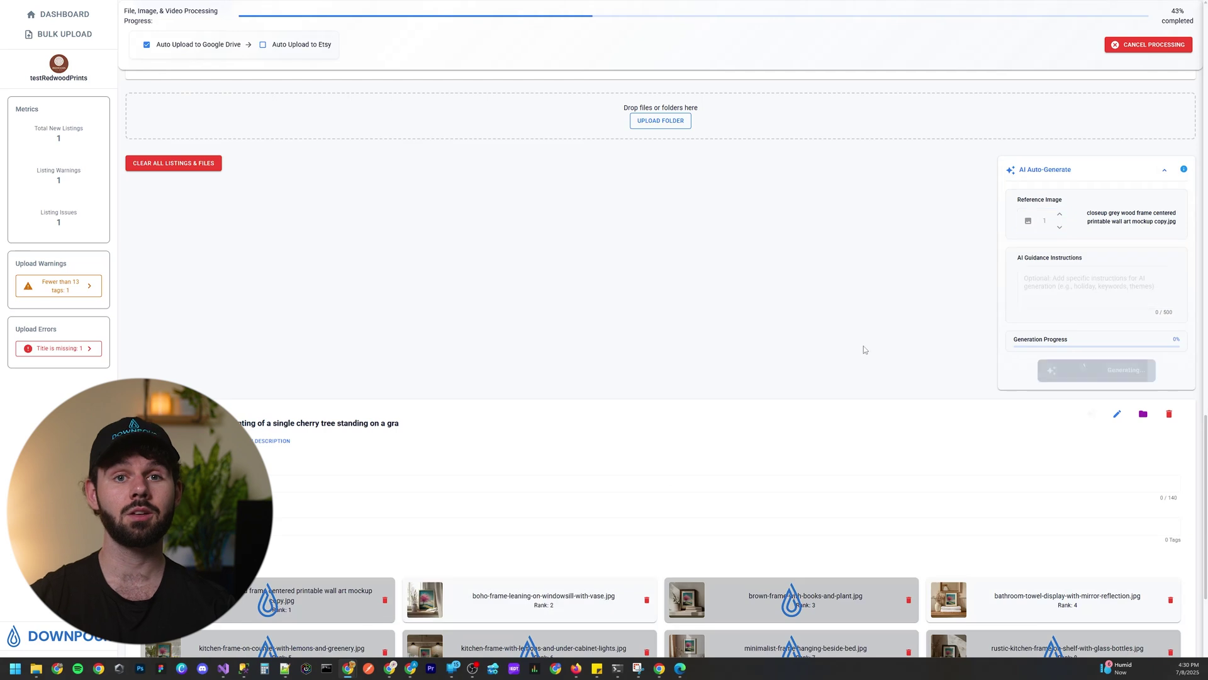
scroll(860, 346, "down", 4)
scroll(369, 515, "down", 1)
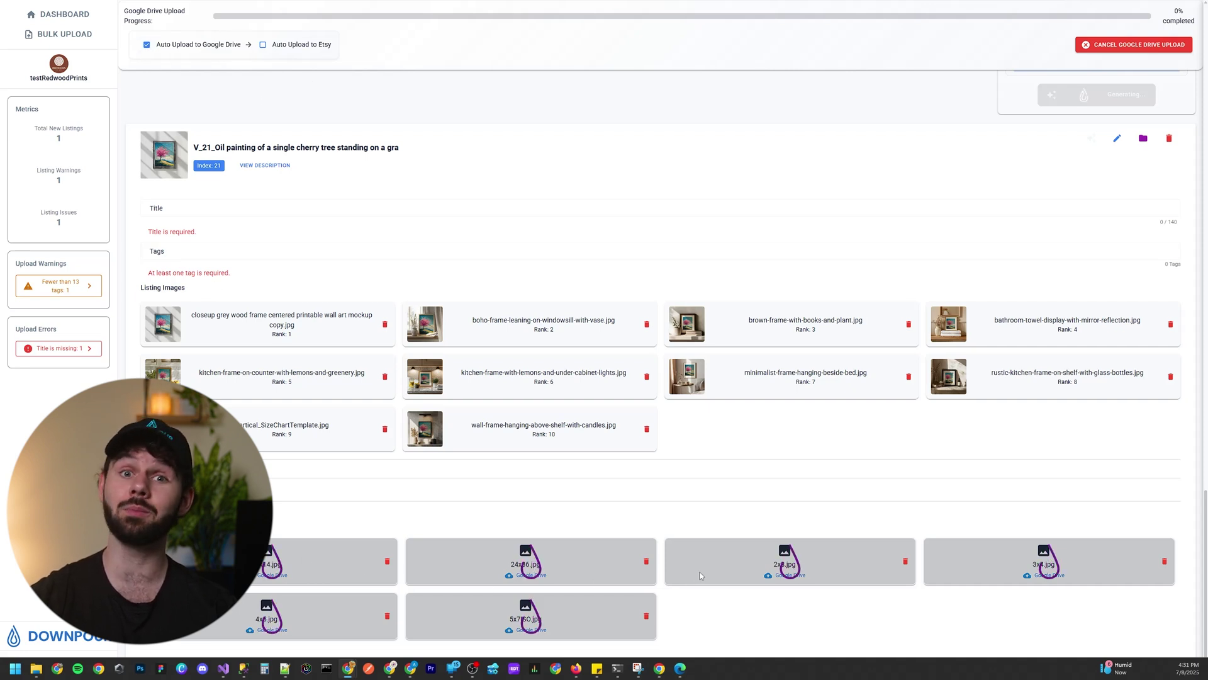
scroll(723, 579, "up", 1)
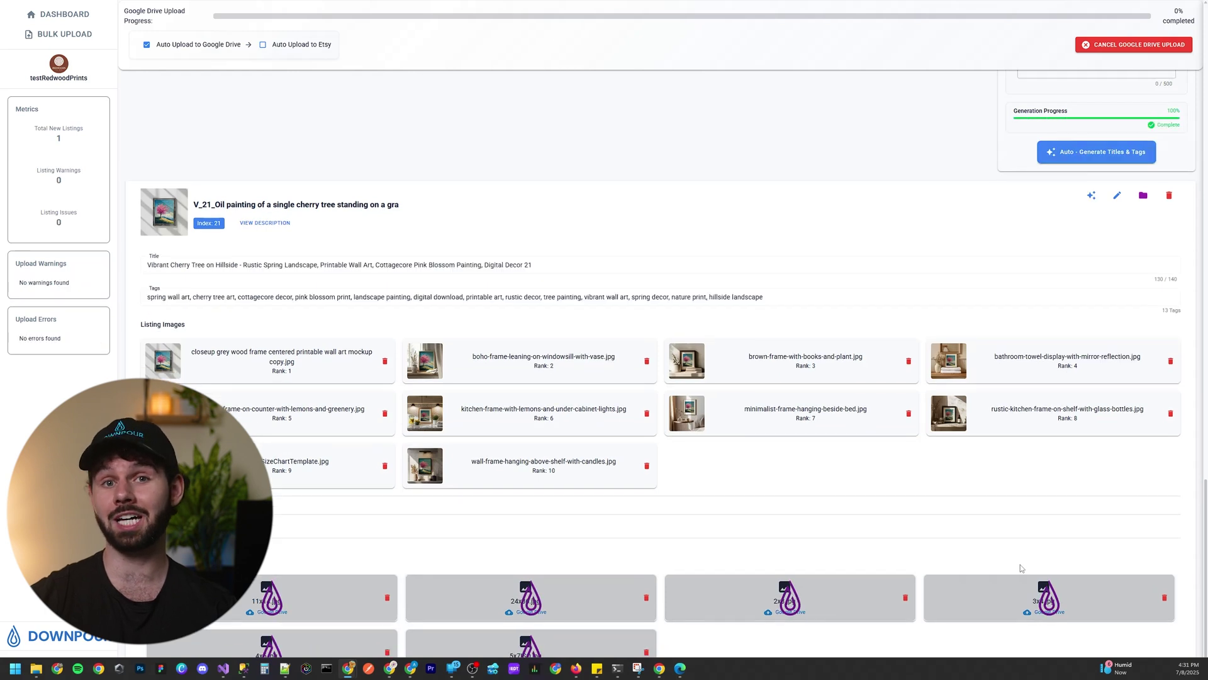
Check the six print JPGs in the V21 Drive folder, then open the listing's thank-you PDF.
scroll(1020, 560, "down", 1)
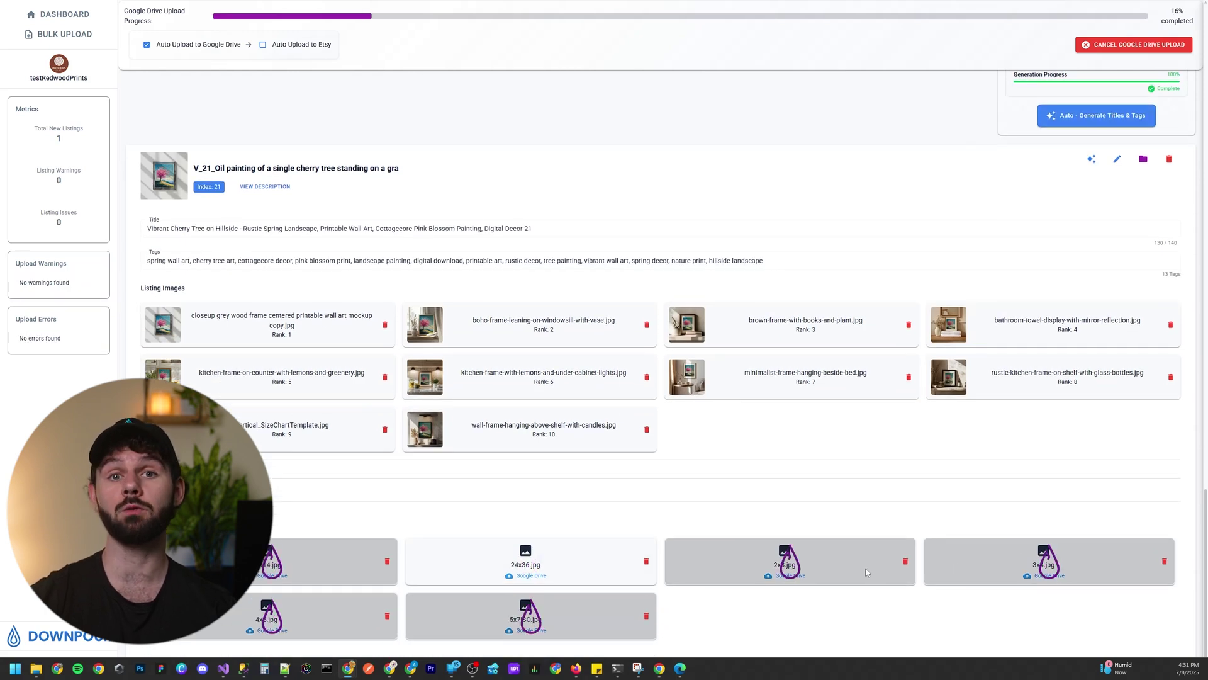
left_click(1143, 158)
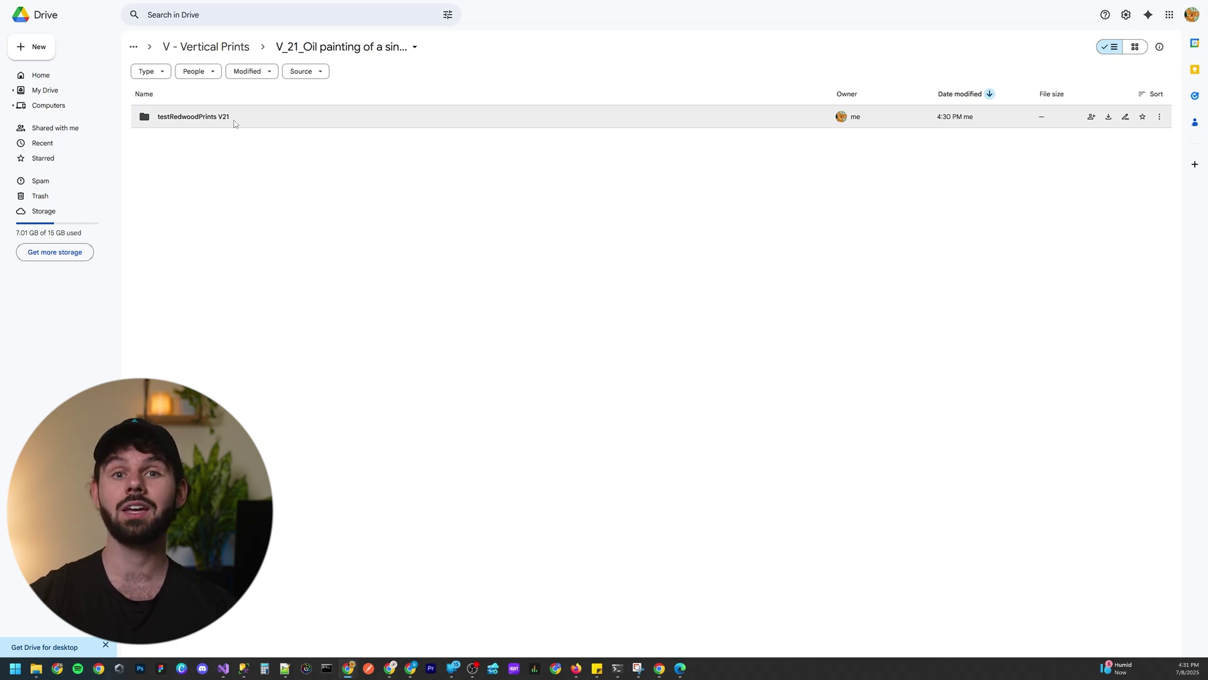
double_click(234, 121)
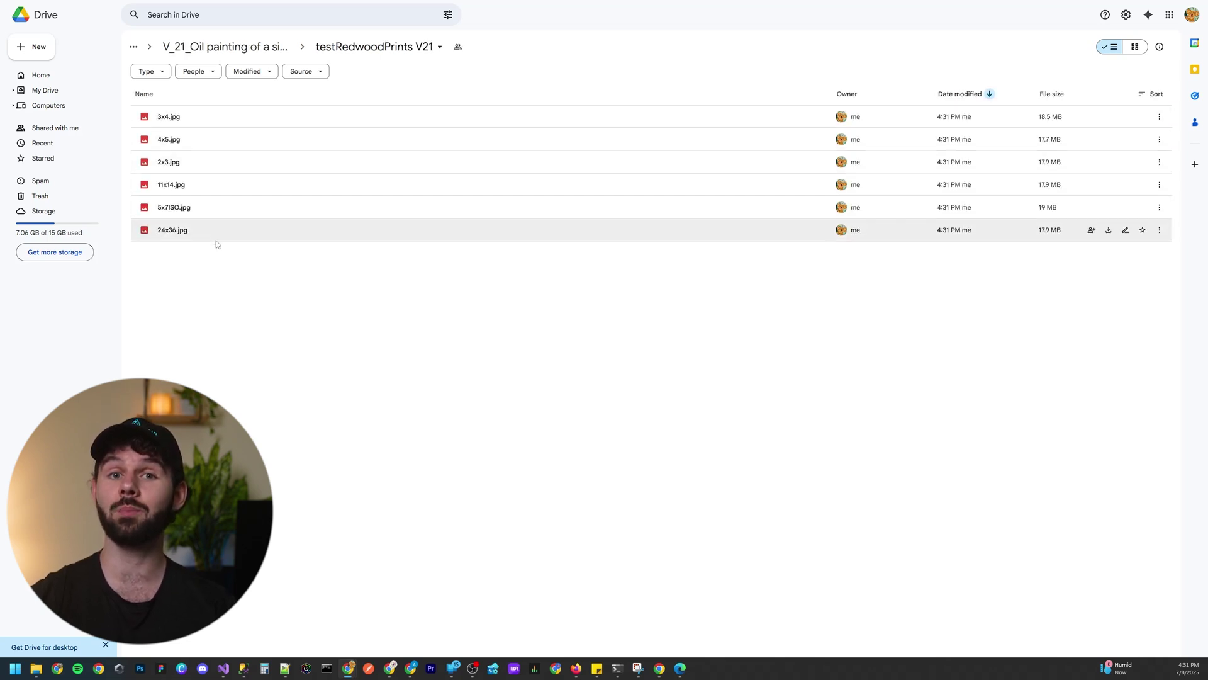
left_click(1135, 47)
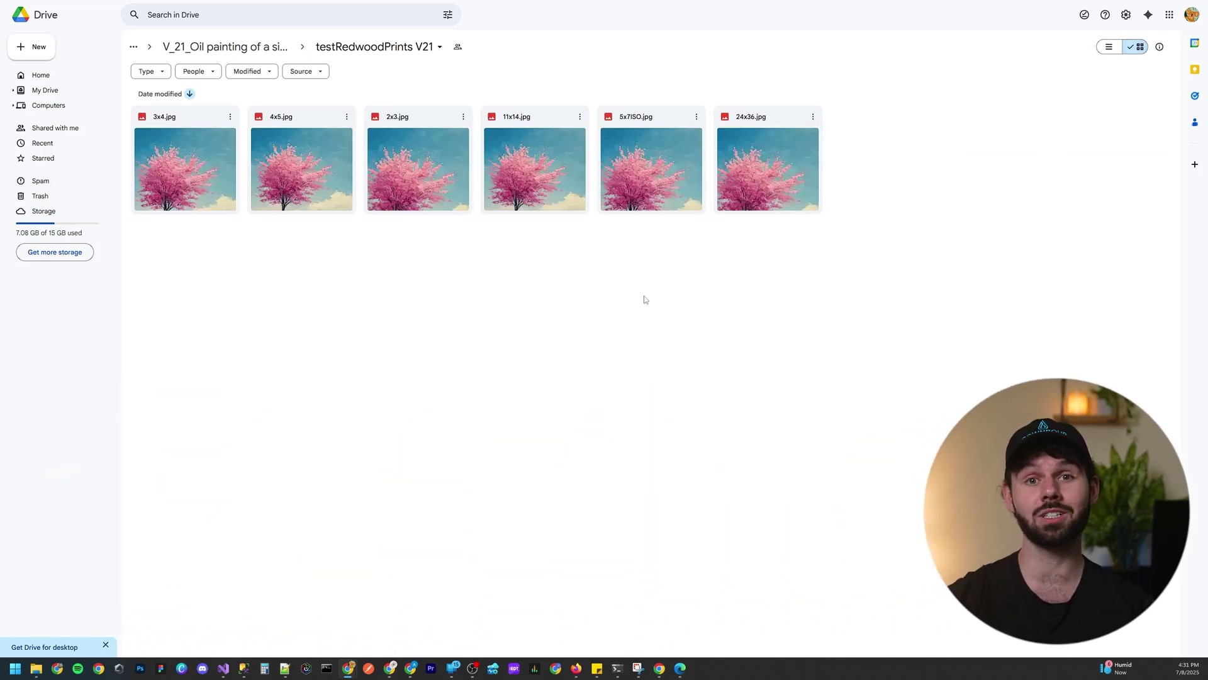
key("ctrl+w")
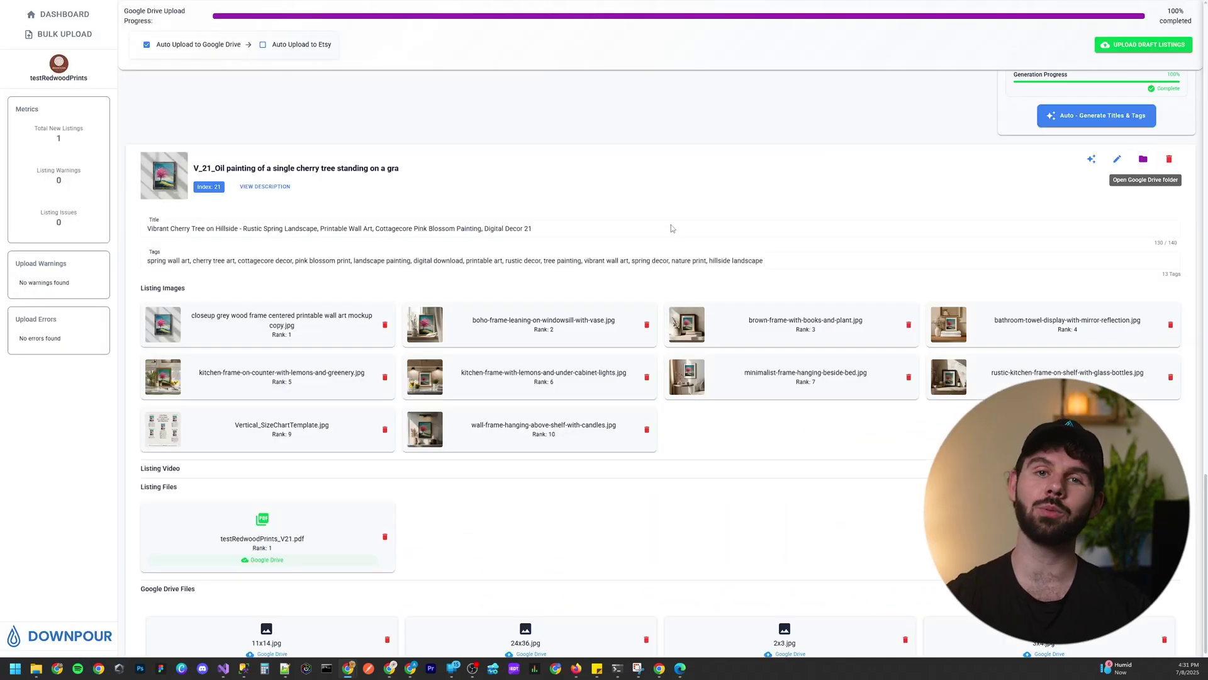
scroll(673, 230, "down", 1)
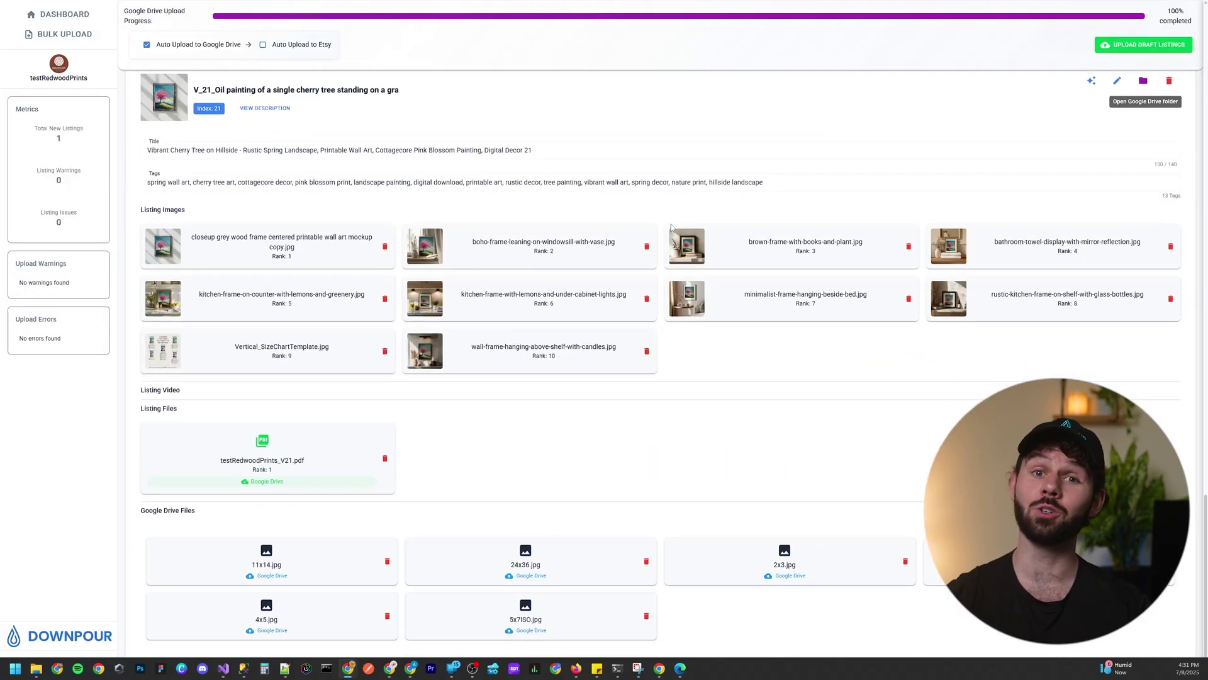
left_click(262, 444)
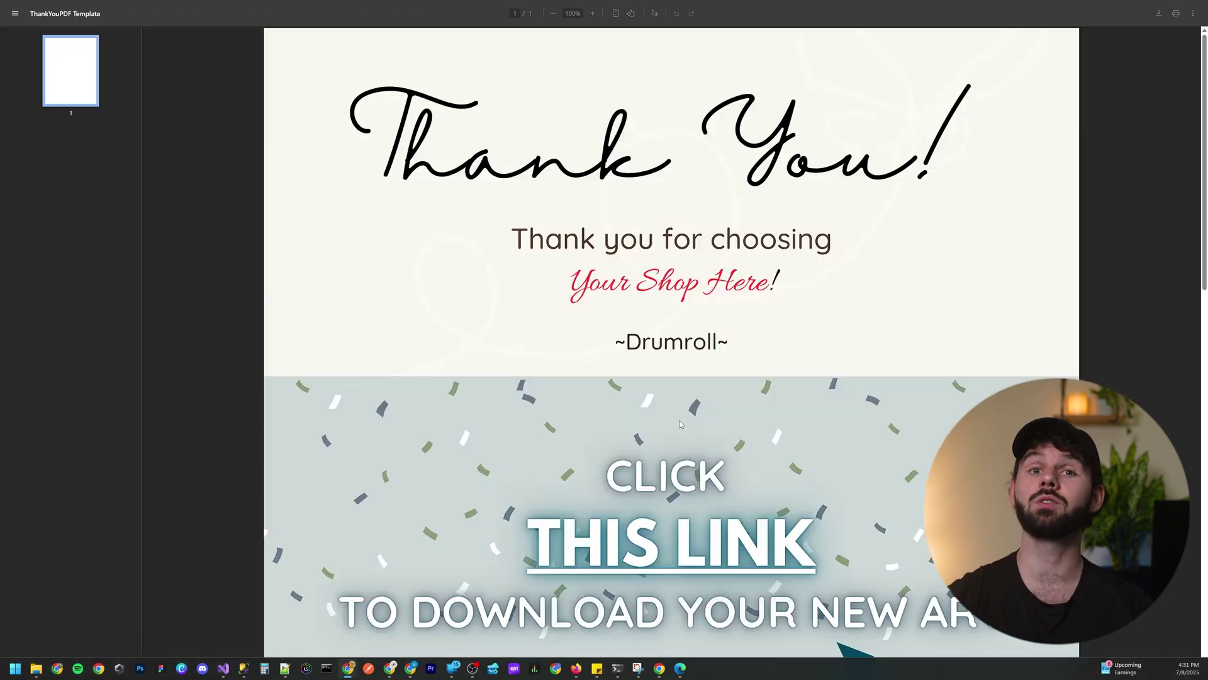
Follow the PDF's CLICK THIS LINK banner to the Drive folder of six print JPGs, then close the tab.
scroll(670, 361, "down", 3)
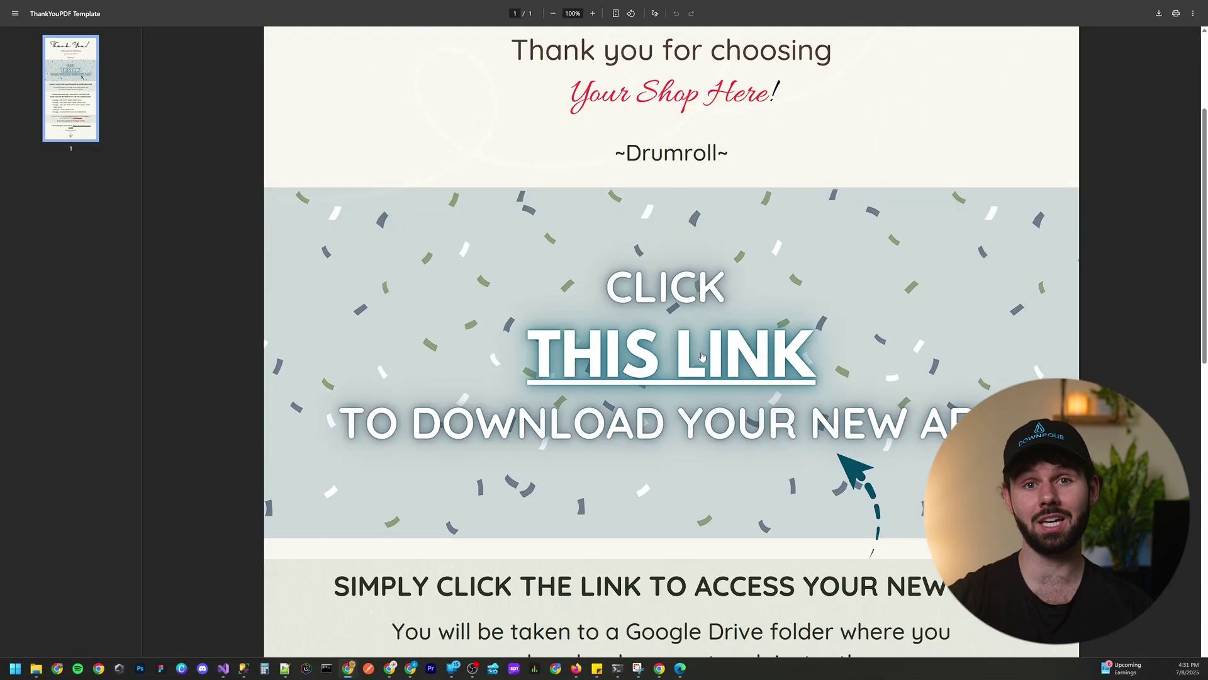
left_click(660, 368)
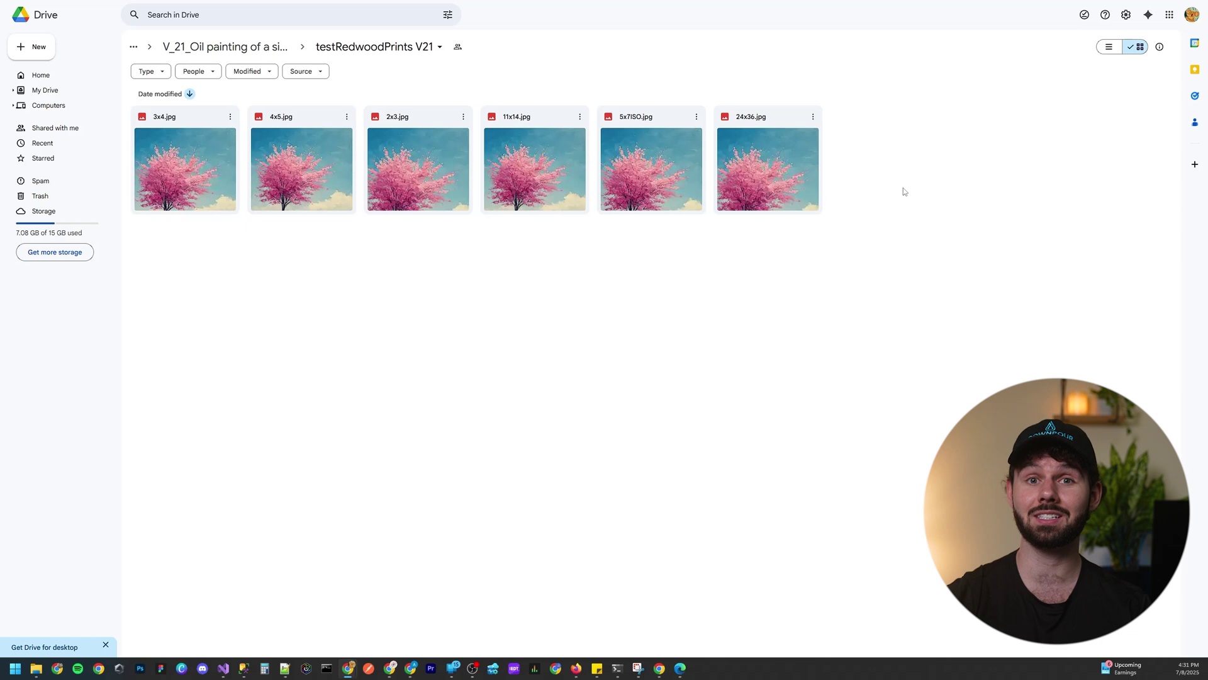
key("ctrl+w")
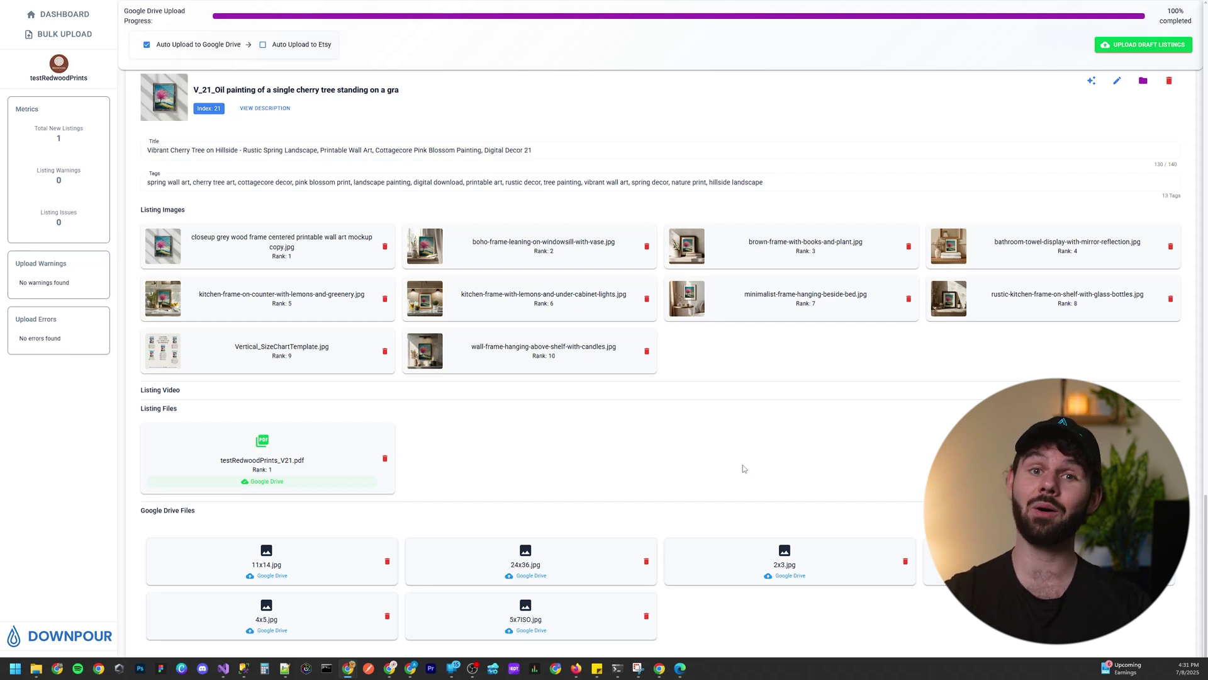
scroll(744, 469, "up", 3)
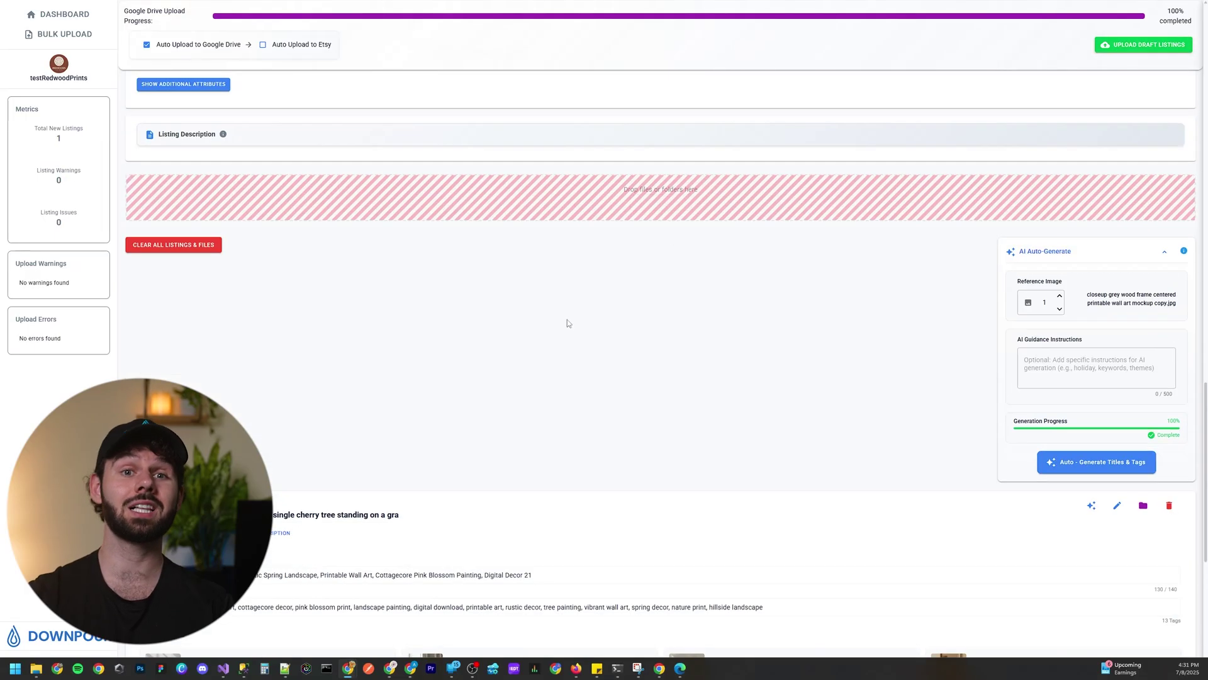
Clear all Downpour listings and files, then bring the DownpourGoogleDriveUploads Drive window alongside.
left_click(189, 245)
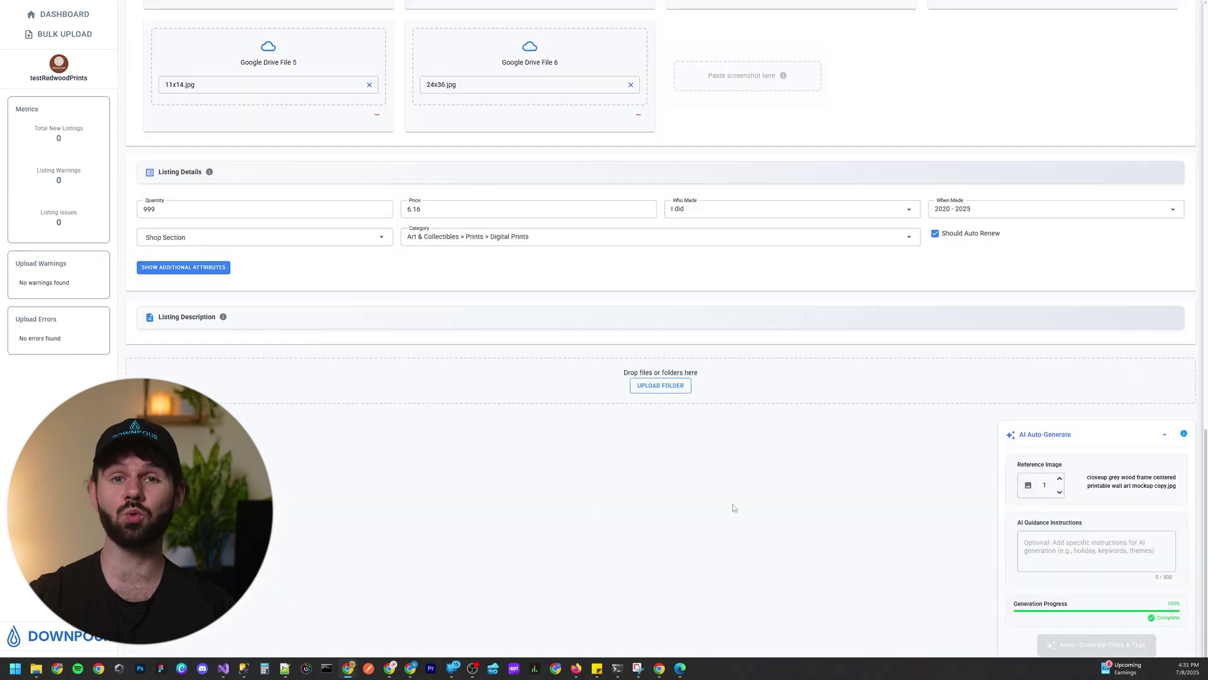
key("alt+Tab")
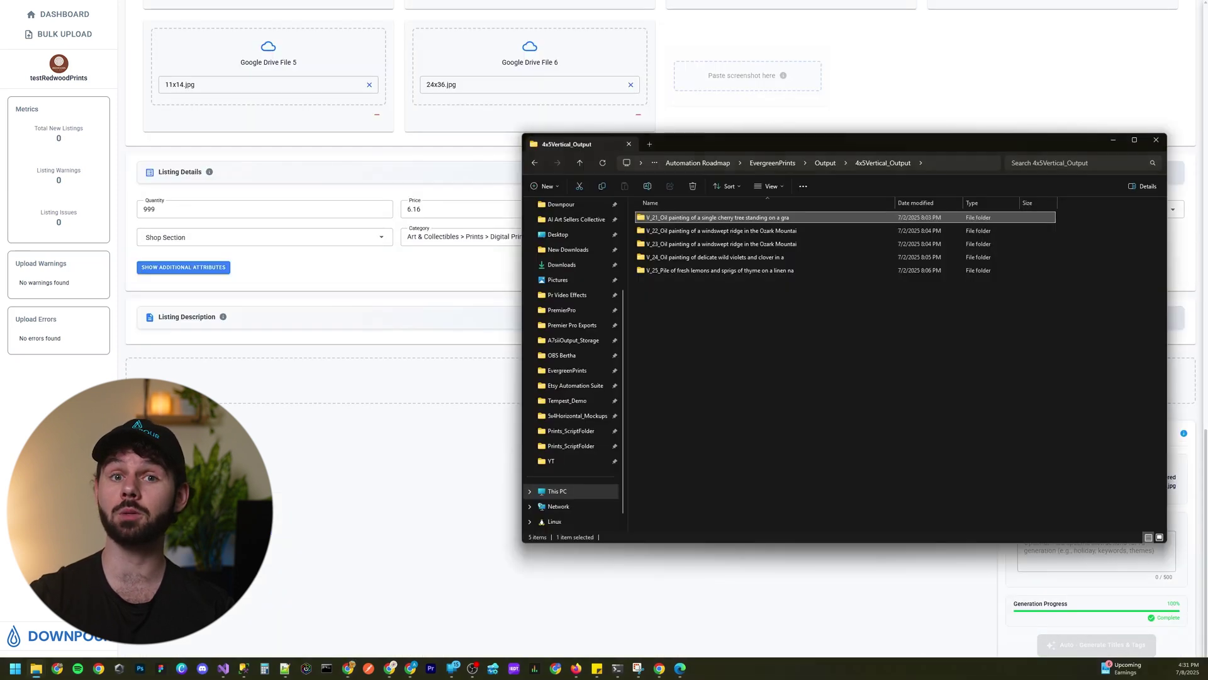
left_click_drag(667, 218, 701, 224)
key("alt+Tab")
left_click_drag(943, 94, 471, 94)
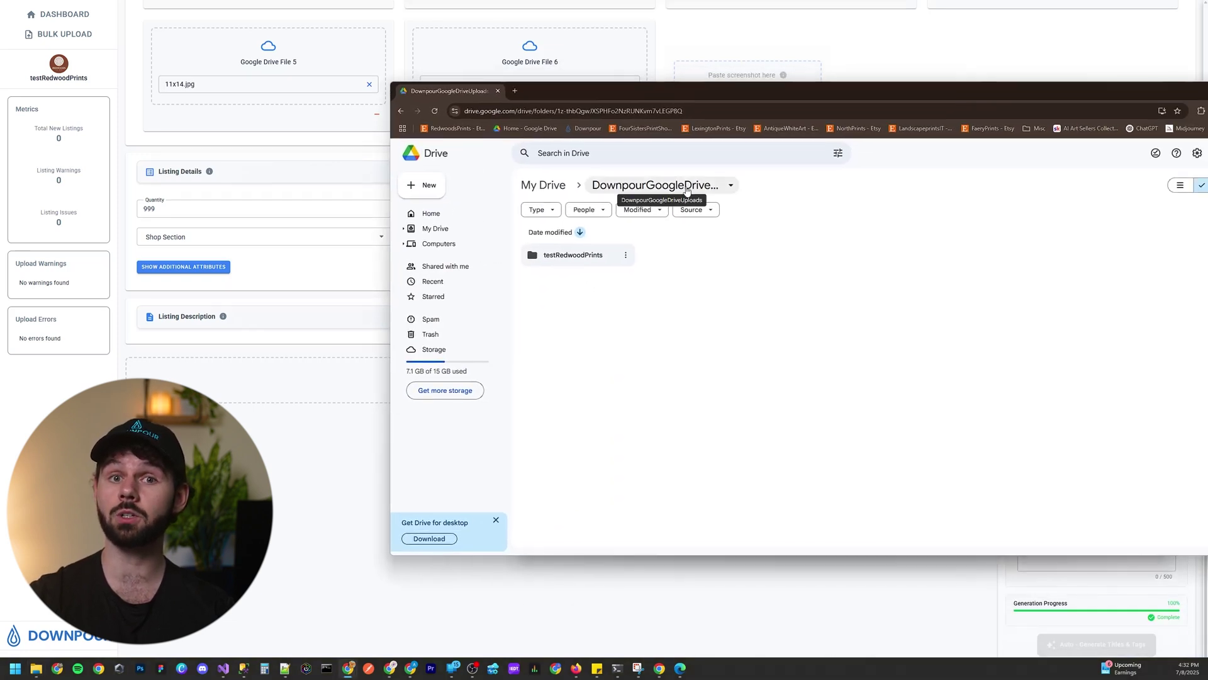
Open testRedwoodPrints > V - Vertical Prints in Google Drive and switch to list view.
double_click(584, 260)
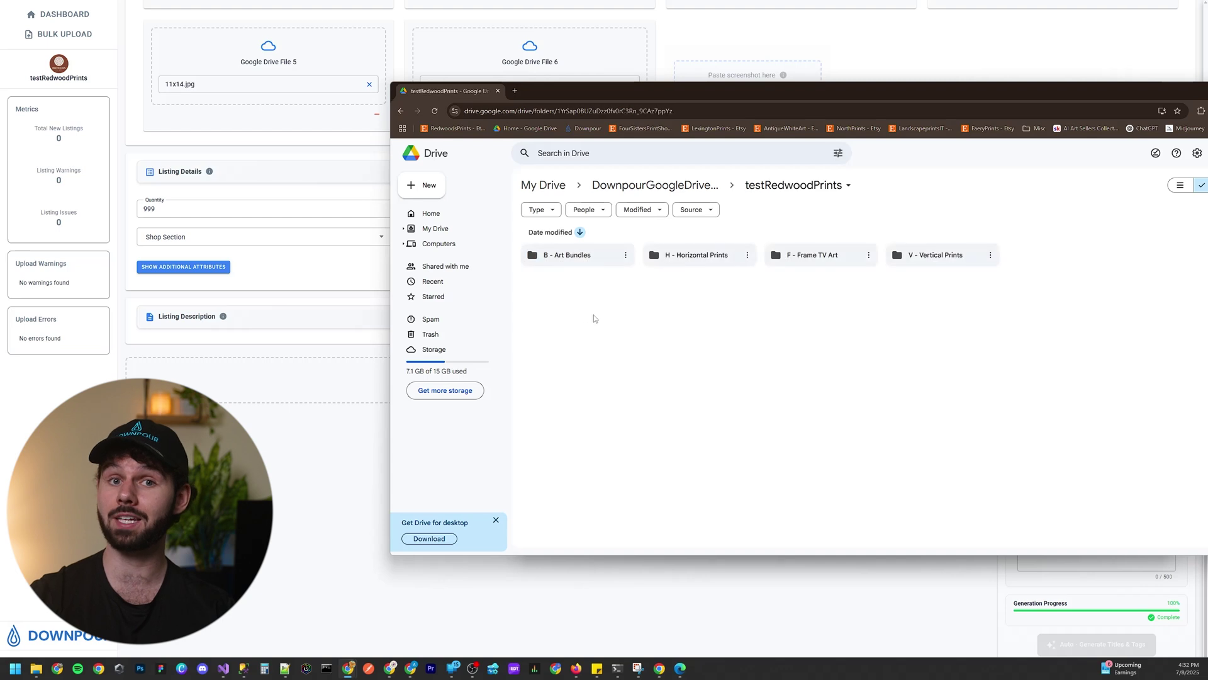
left_click(916, 259)
double_click(915, 259)
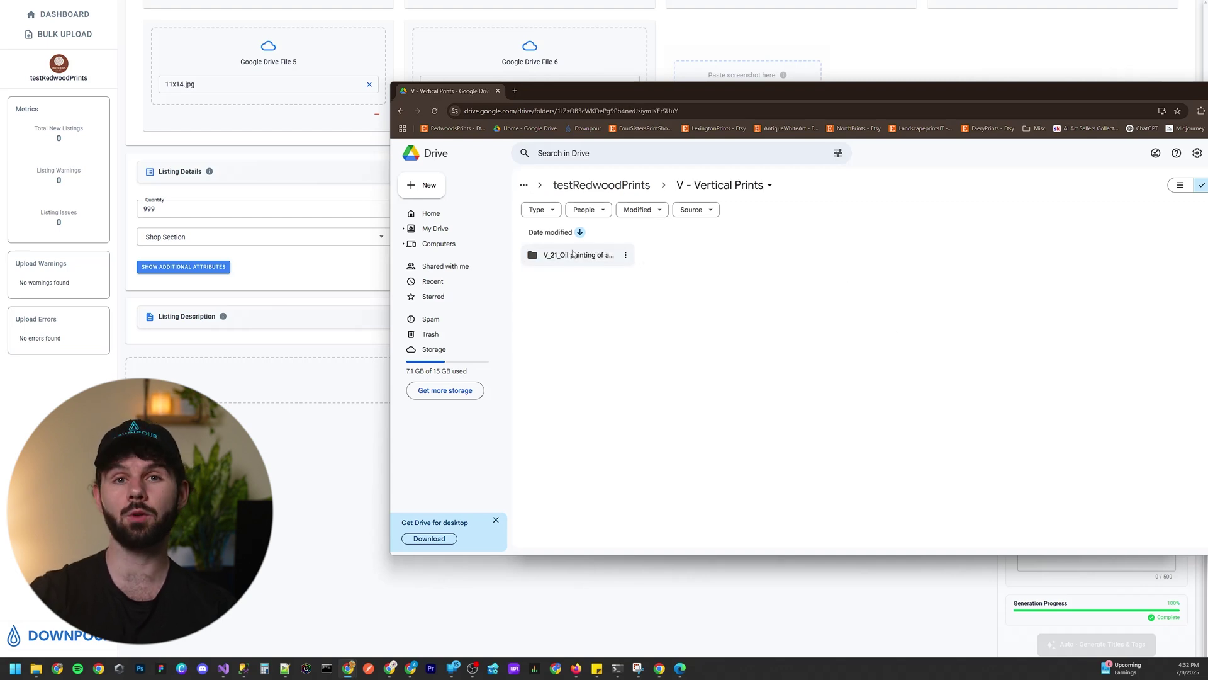
left_click_drag(774, 100, 677, 94)
left_click(1084, 180)
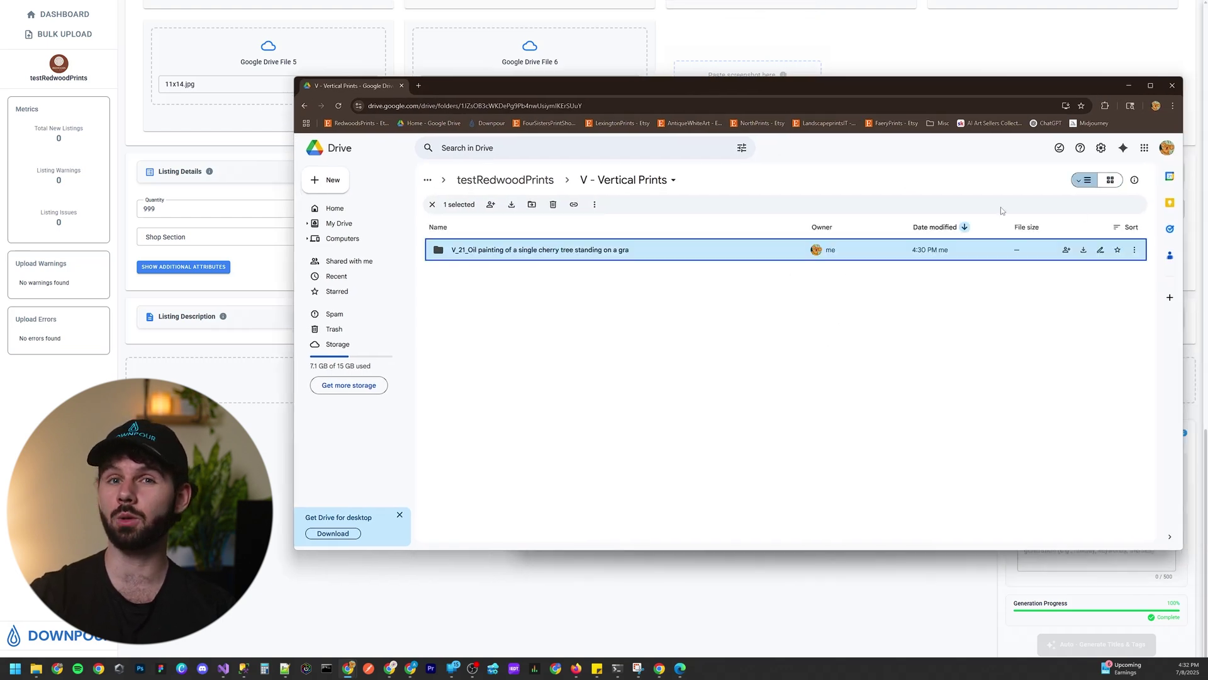
Check the existing V_21 Drive folders, then drop the V_21 folder onto Downpour's upload area.
double_click(583, 254)
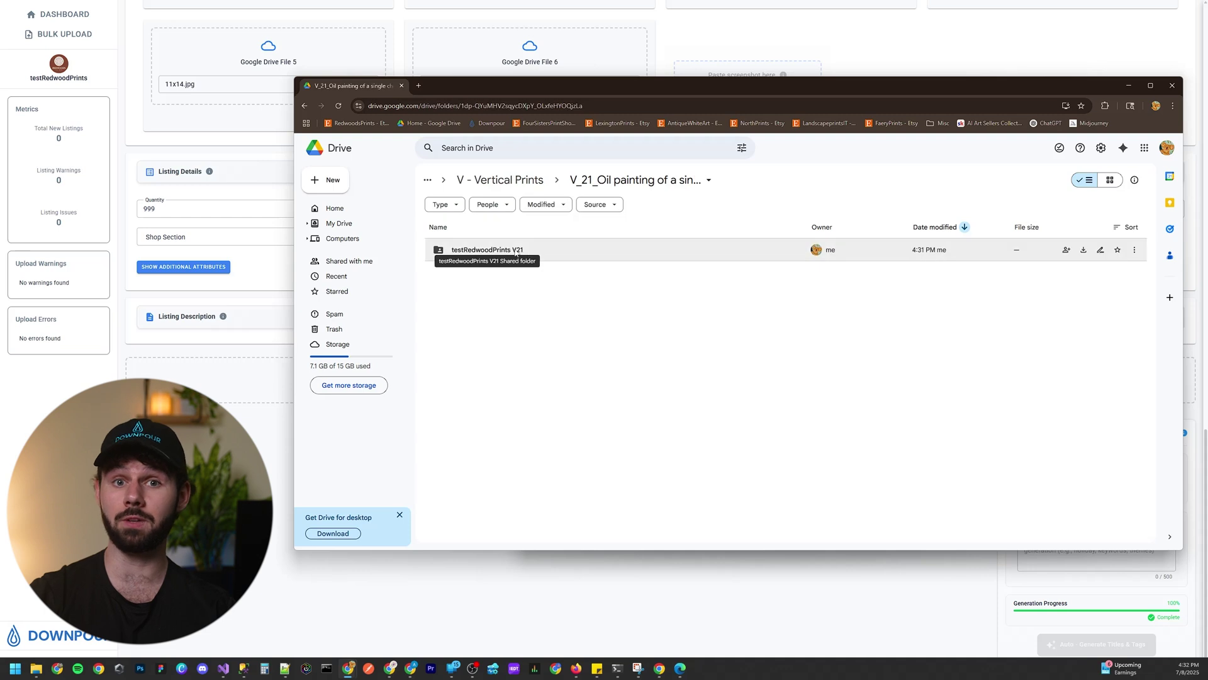
double_click(476, 252)
key("alt+Left")
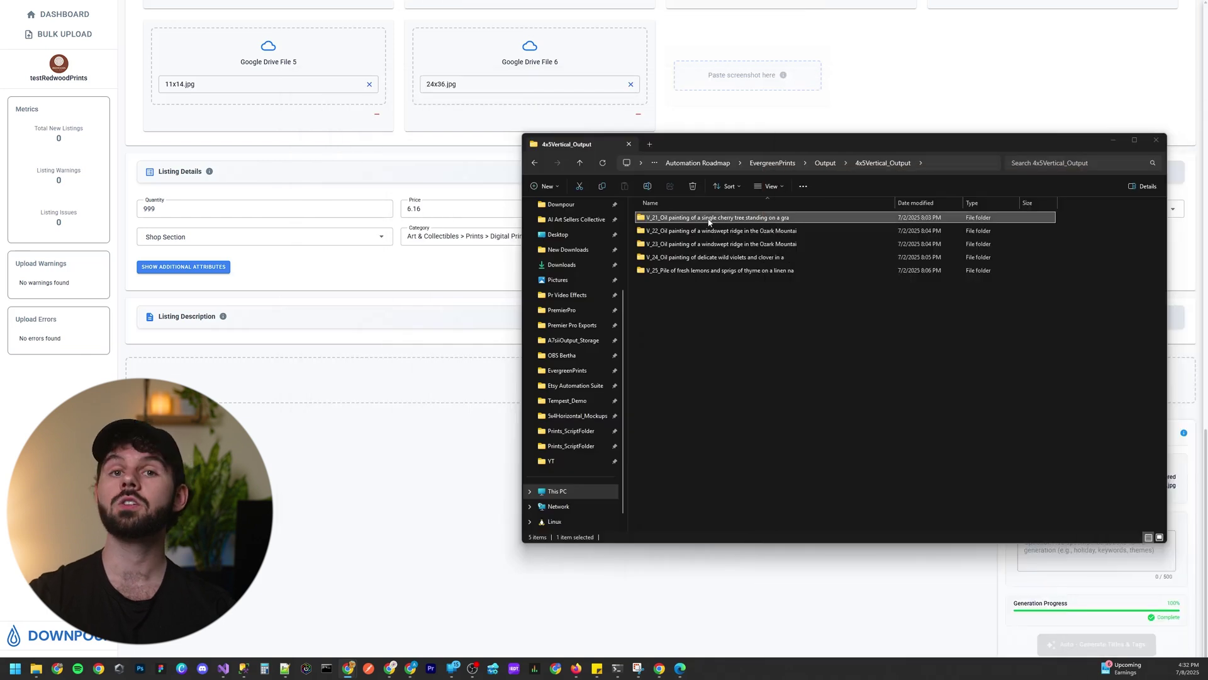
left_click_drag(708, 222, 443, 389)
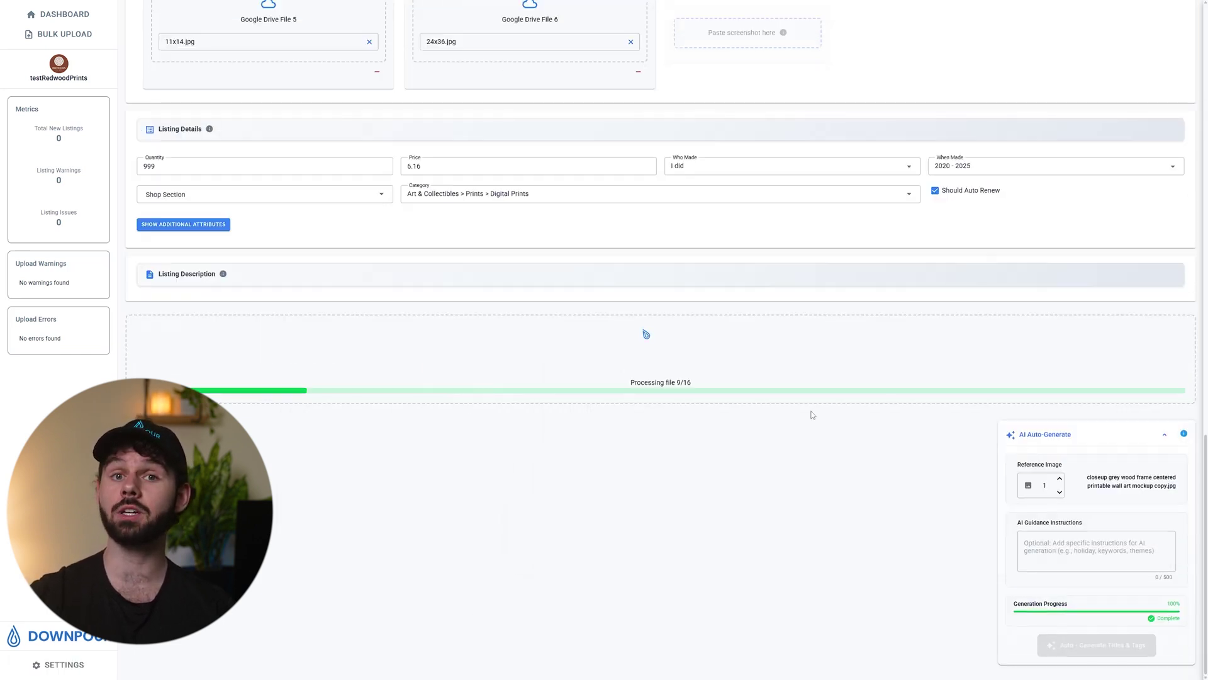
Review the V_21 'folder already exists' warning and place the Drive folder window beside it.
scroll(820, 391, "down", 5)
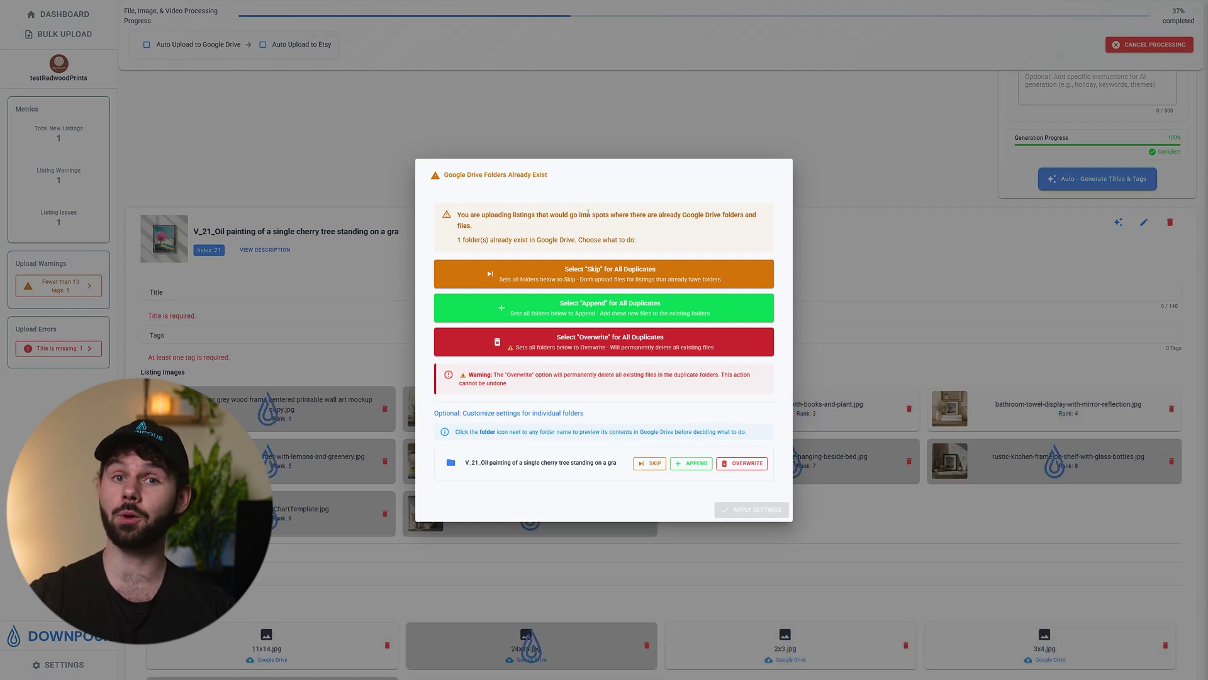
left_click_drag(587, 214, 740, 216)
left_click(168, 292)
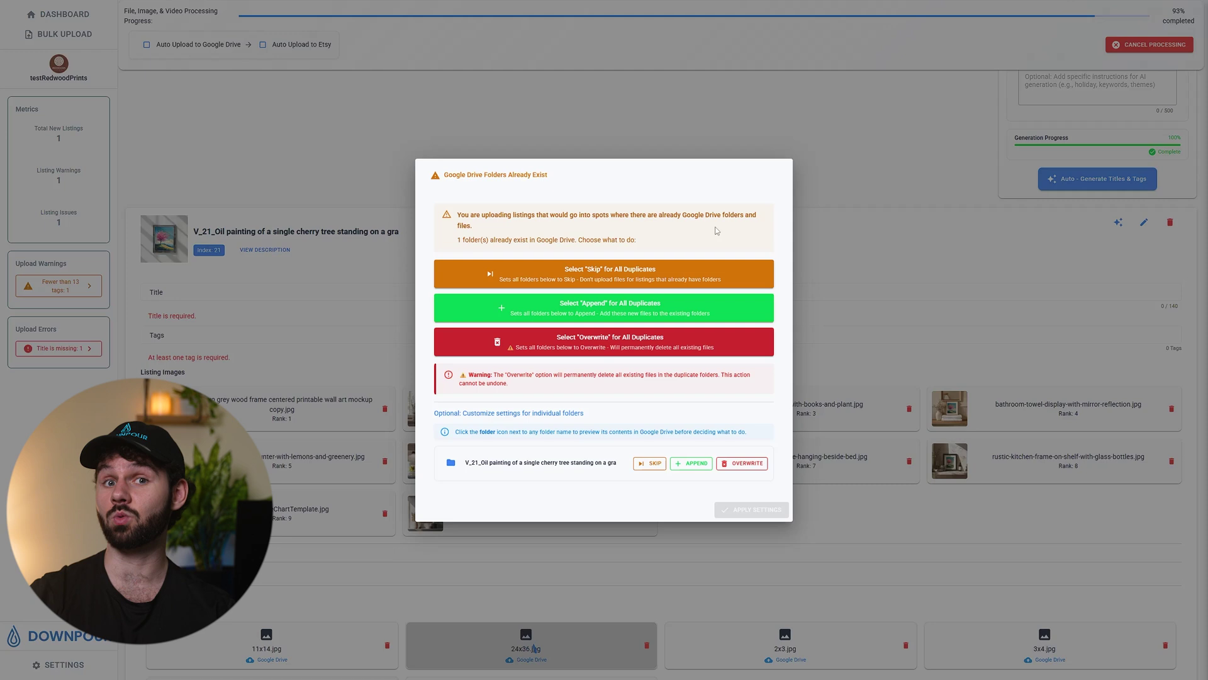
mouse_move(1207, 200)
left_mouse_down()
mouse_move(1037, 200)
mouse_move(774, 128)
left_mouse_up()
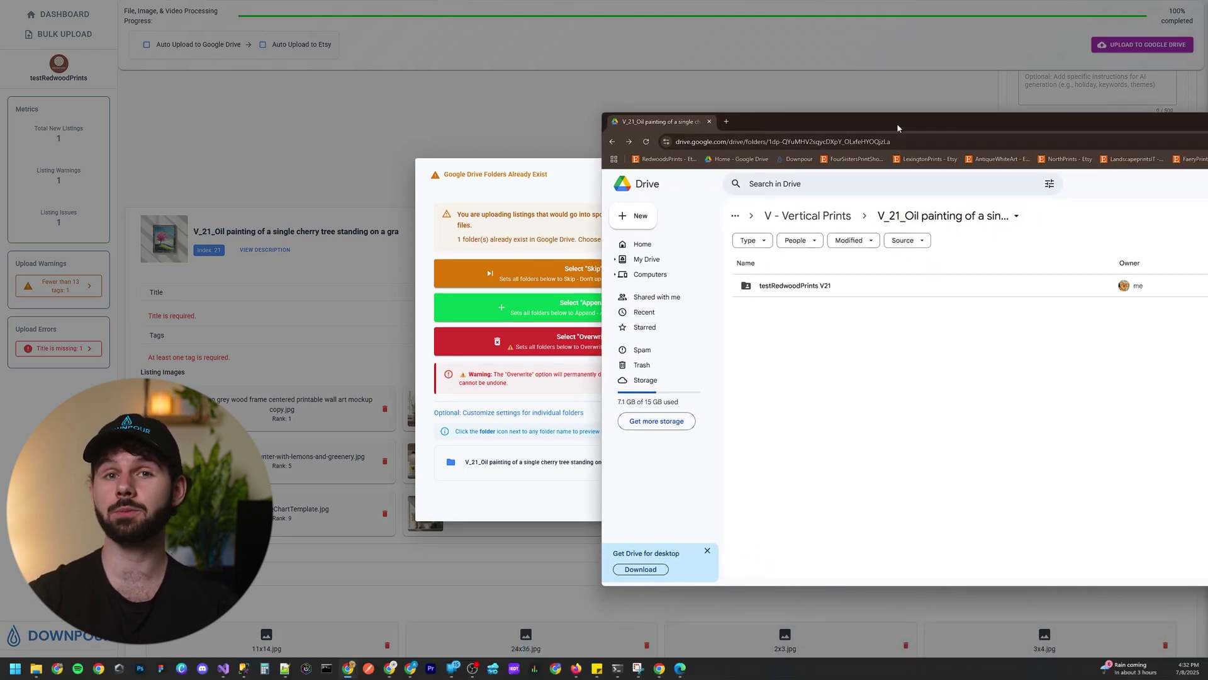
Minimize the Google Drive window to reveal Downpour's duplicate-folders prompt.
key("super+Down")
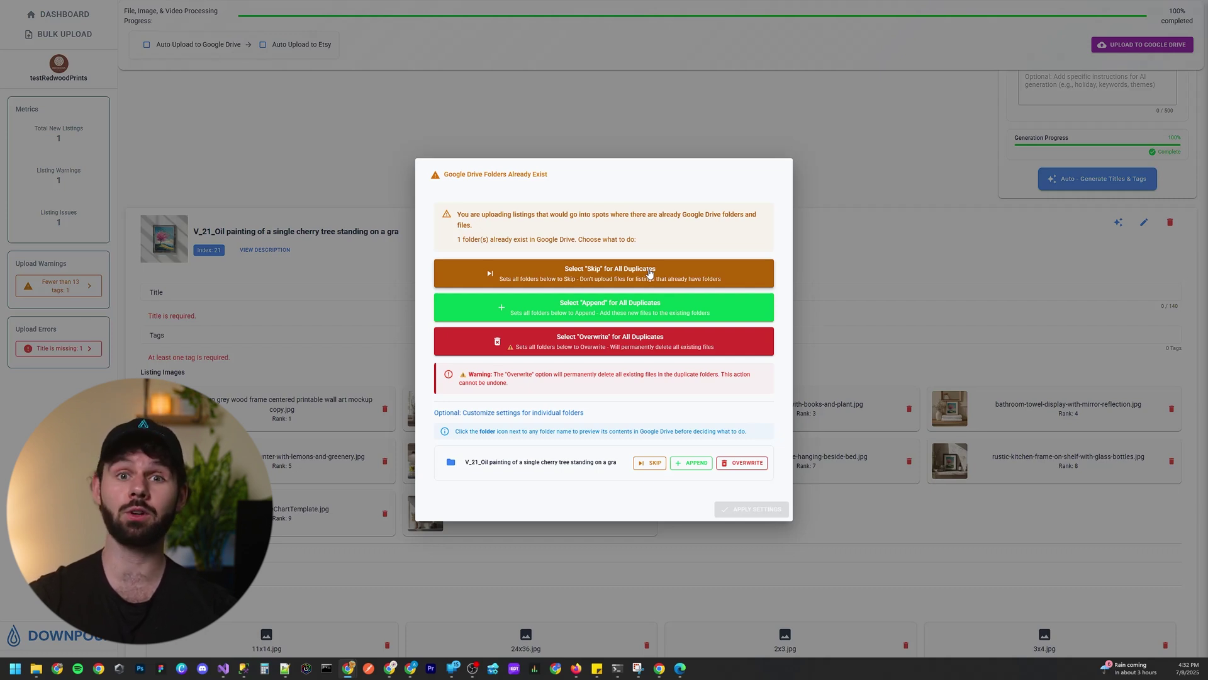
Try Skip, Append and Overwrite for all duplicates, then apply Skip to the V_21 folder.
left_click(650, 273)
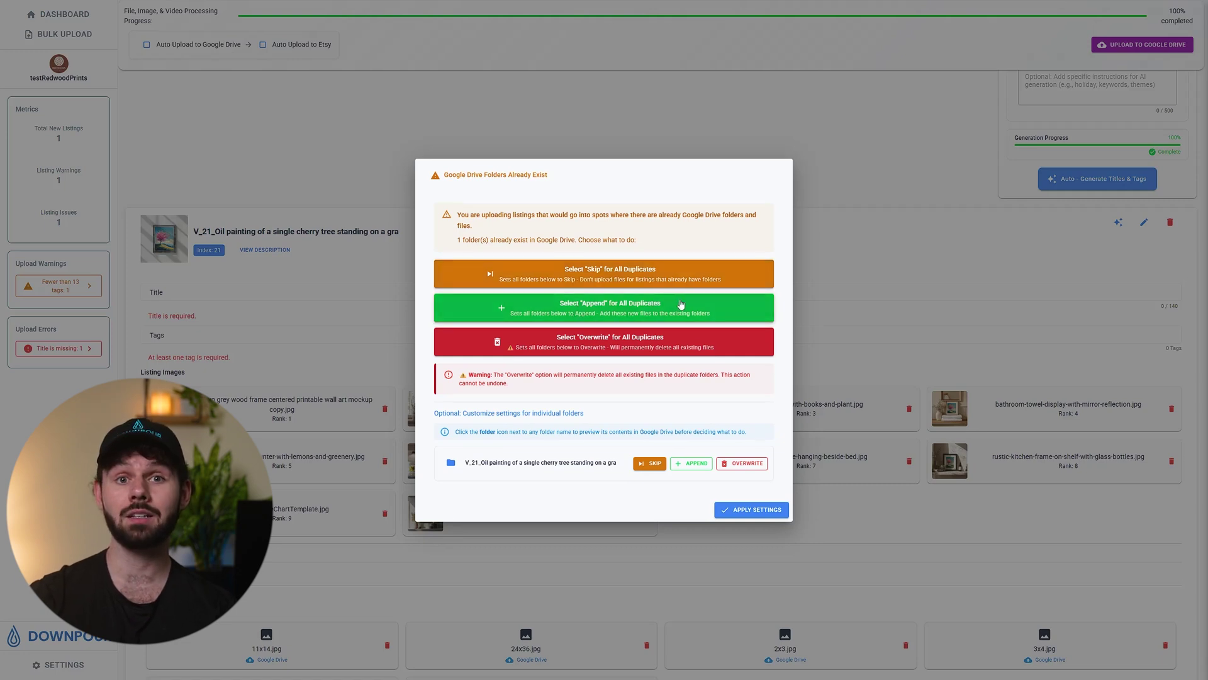
left_click(680, 304)
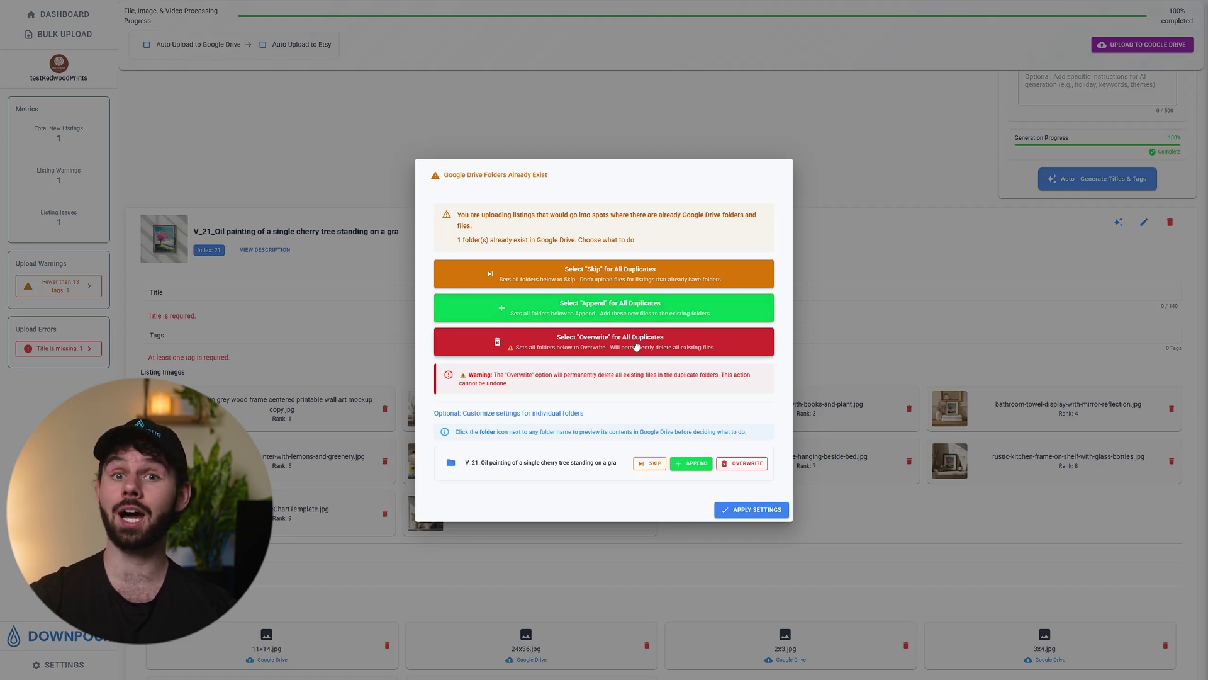
left_click(701, 339)
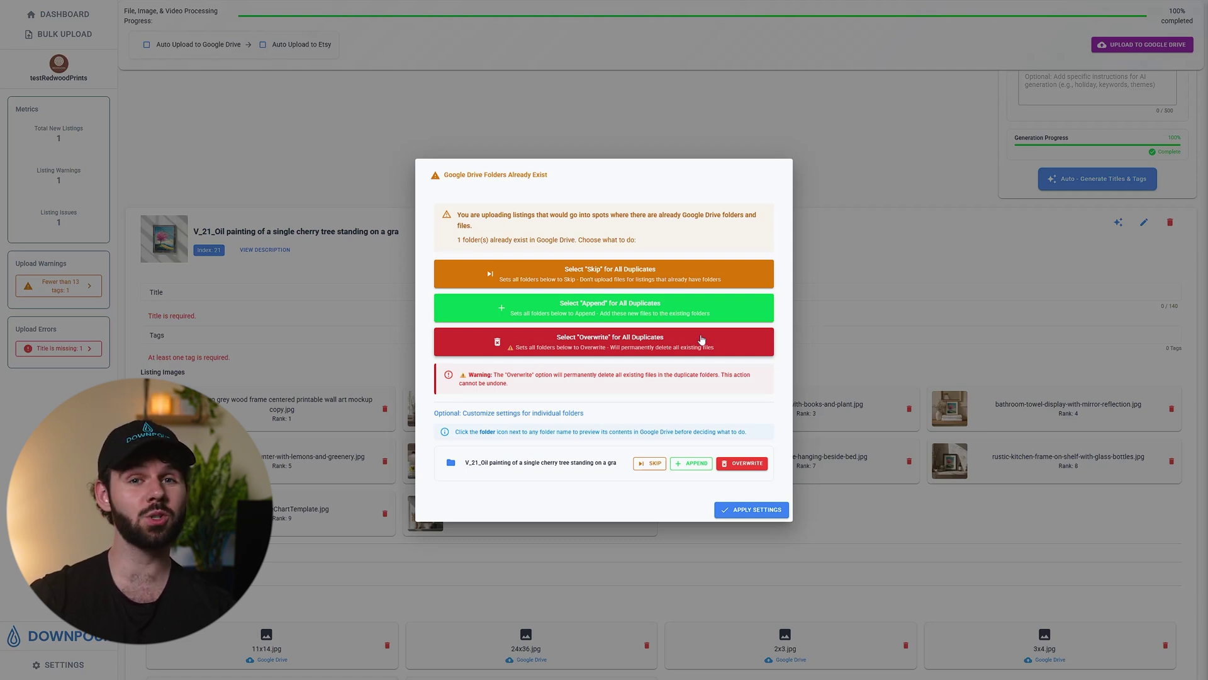
left_click(672, 279)
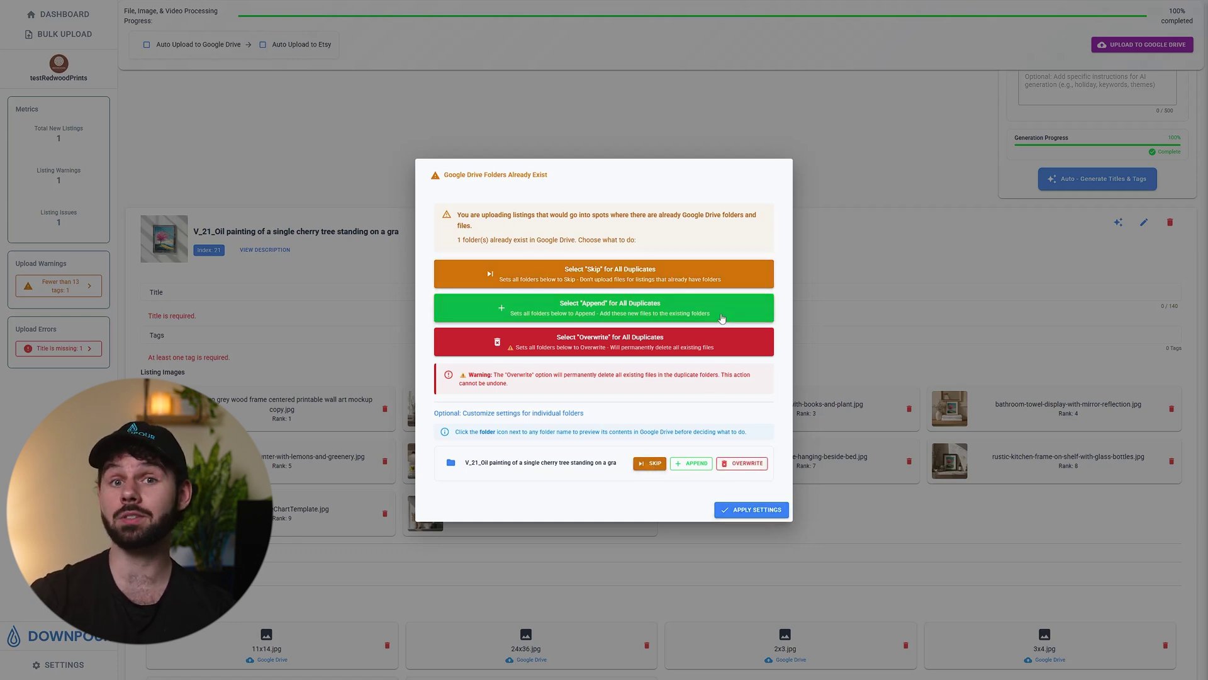
left_click(654, 310)
left_click(652, 465)
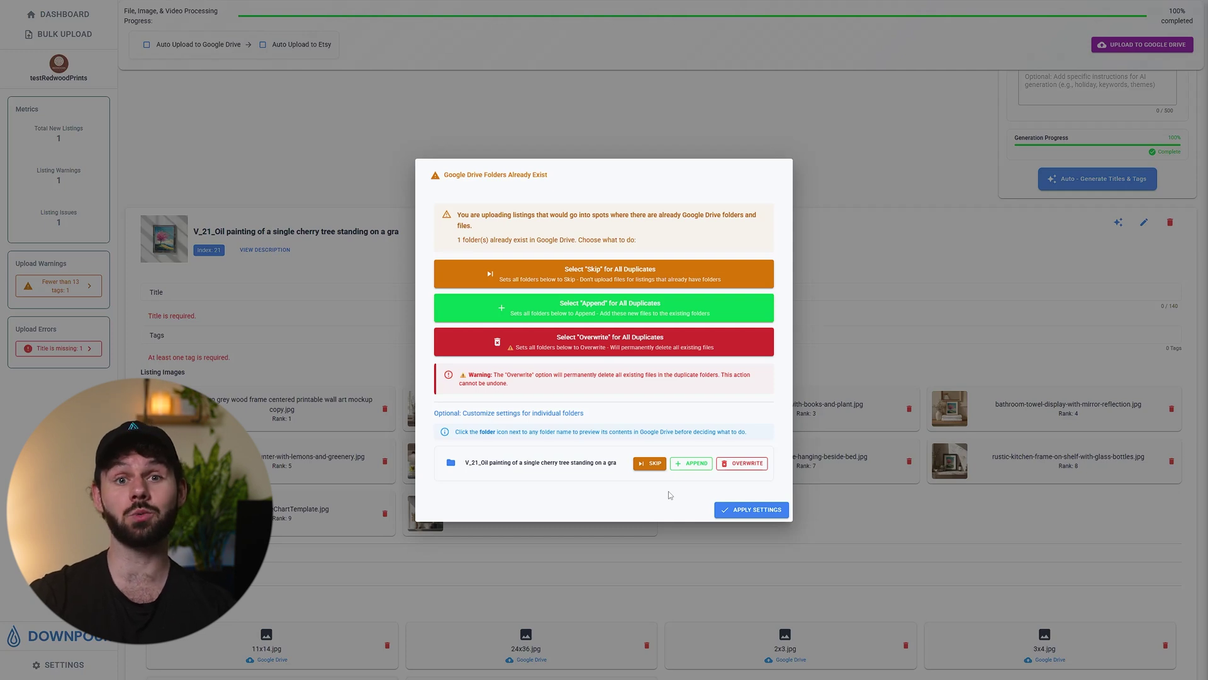
left_click(736, 508)
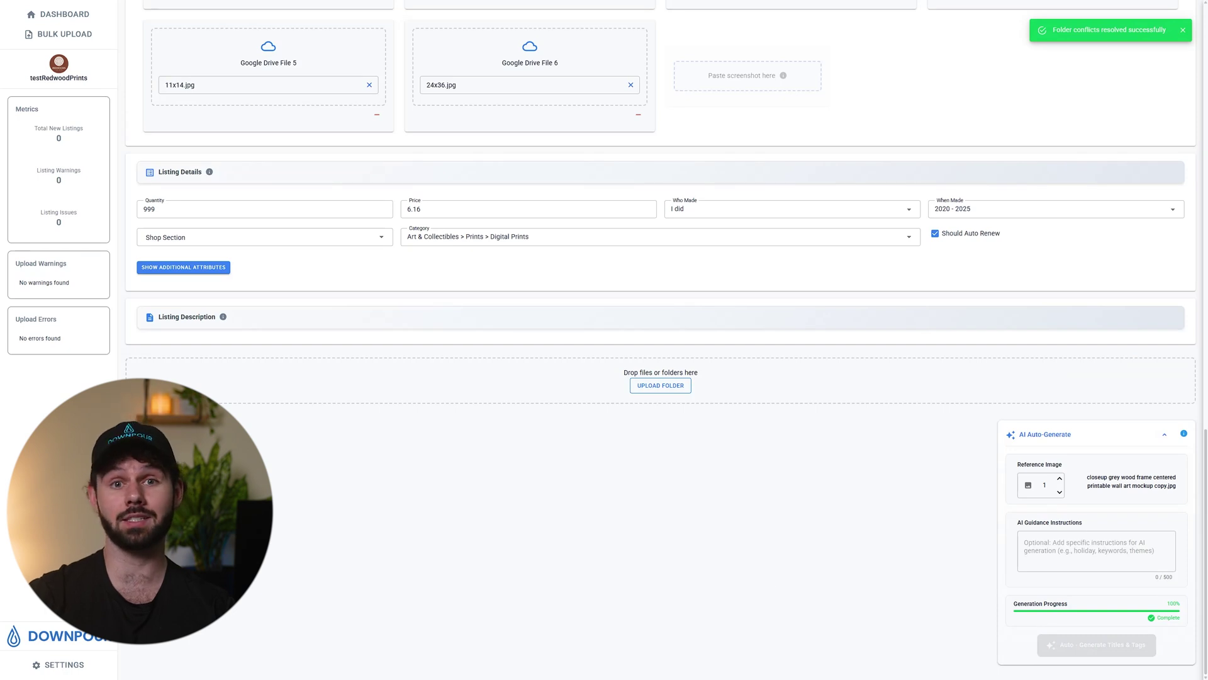
Re-add the V_21 listing folder to Downpour and choose Append for all duplicate folders.
key("alt+Tab")
left_click_drag(685, 221, 479, 388)
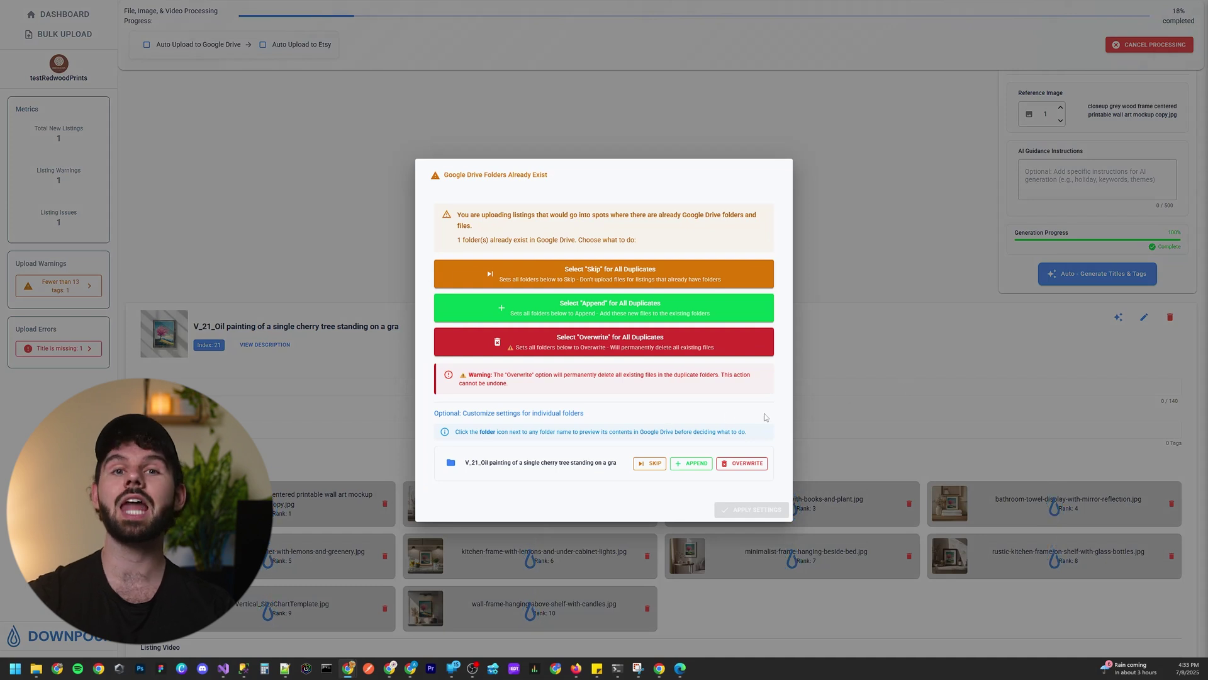
left_click(683, 317)
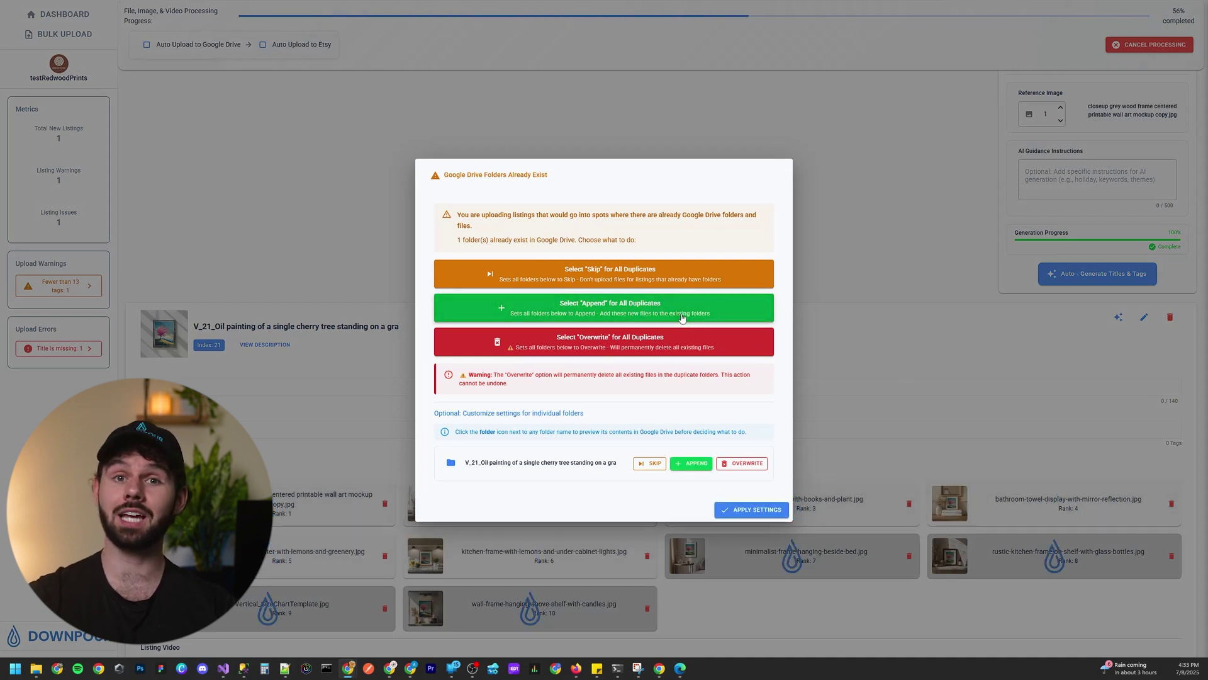
left_click(451, 463)
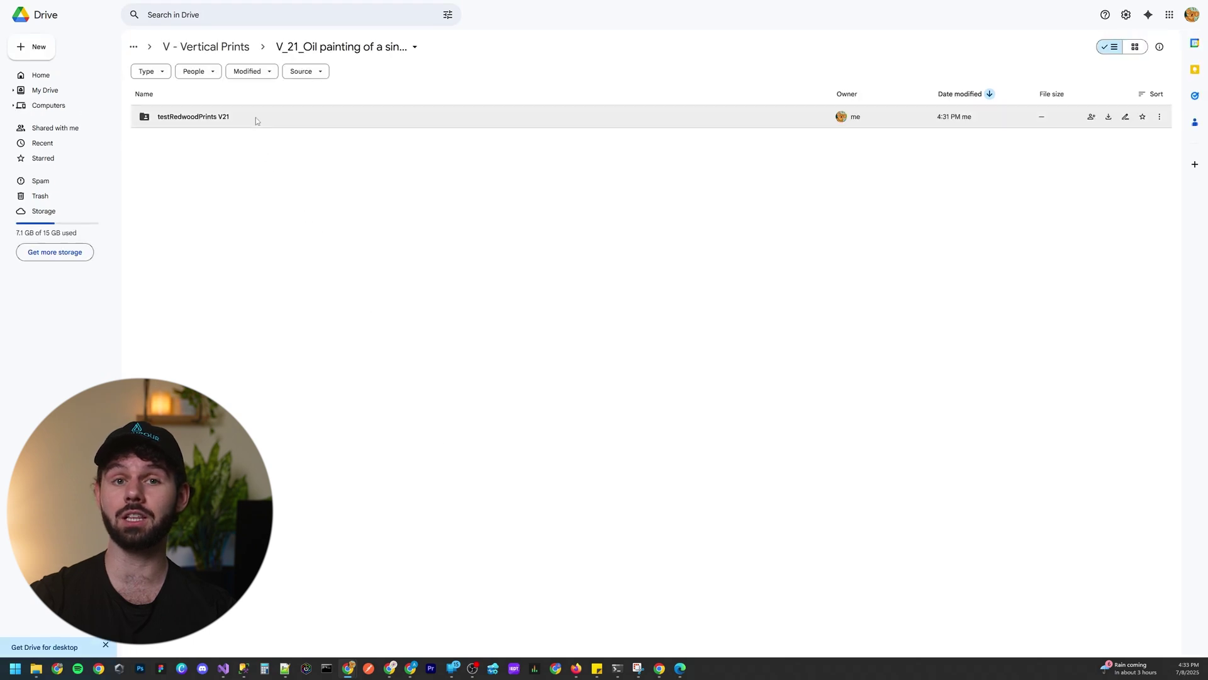
double_click(255, 117)
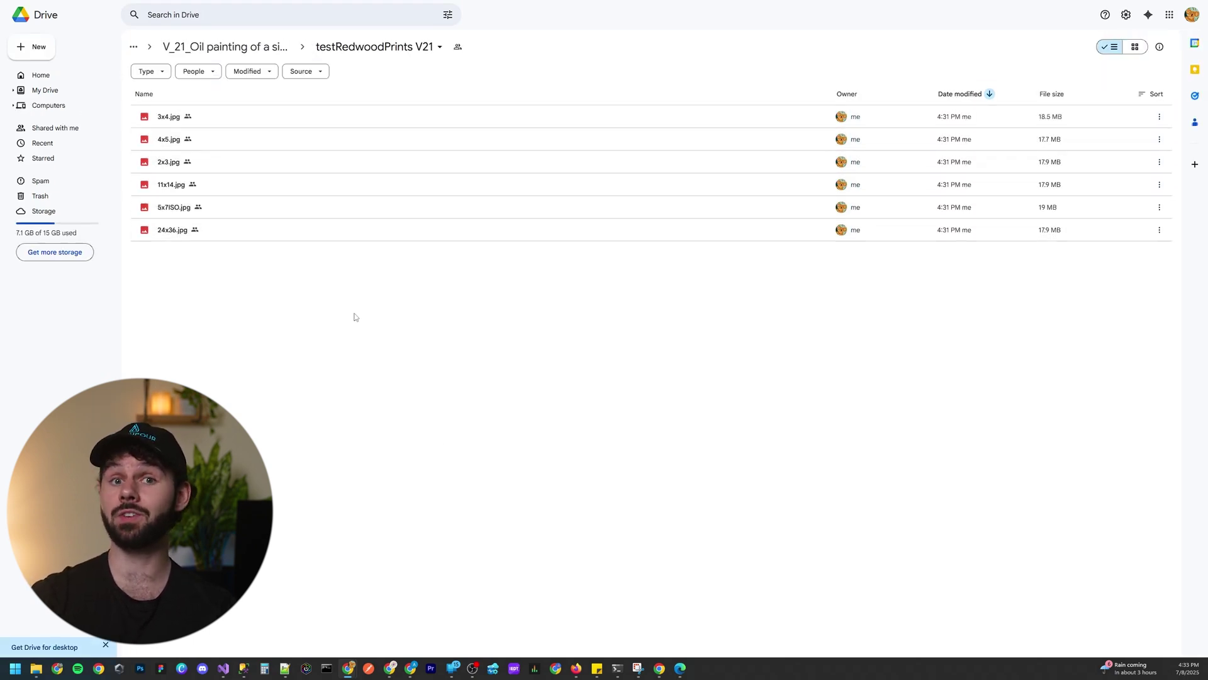
key("v")
key("ctrl+w")
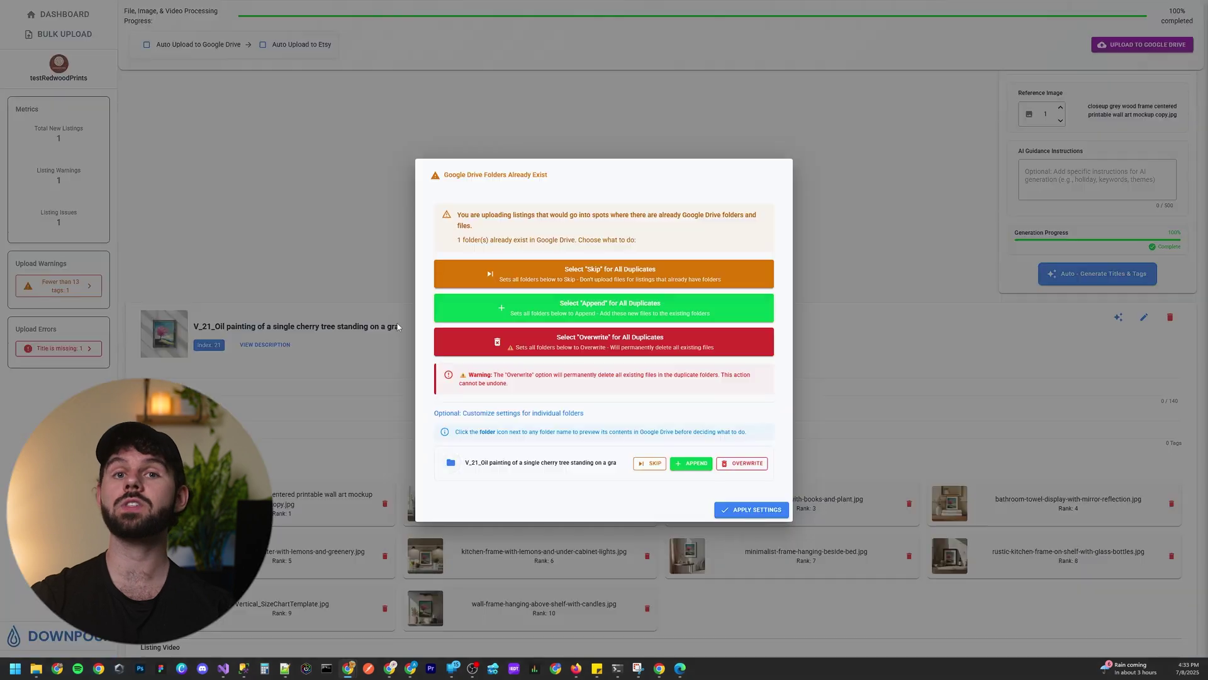
Apply the Append setting and confirm the upload to Google Drive.
left_click(742, 511)
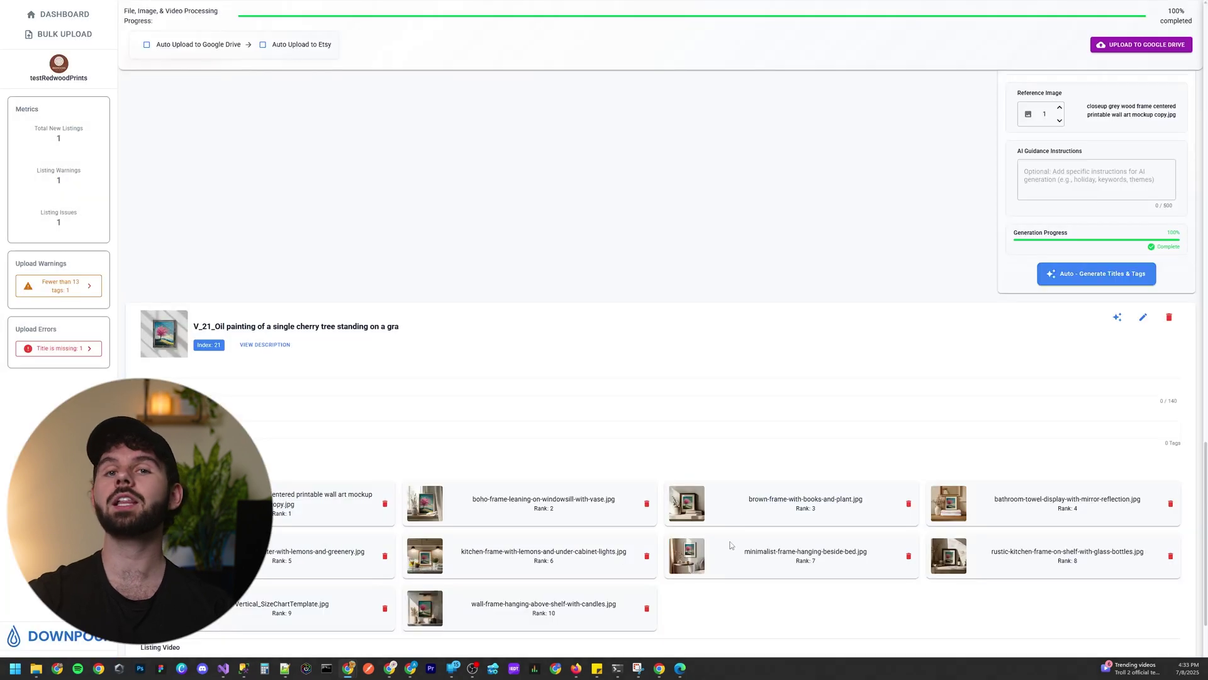
left_click(1102, 49)
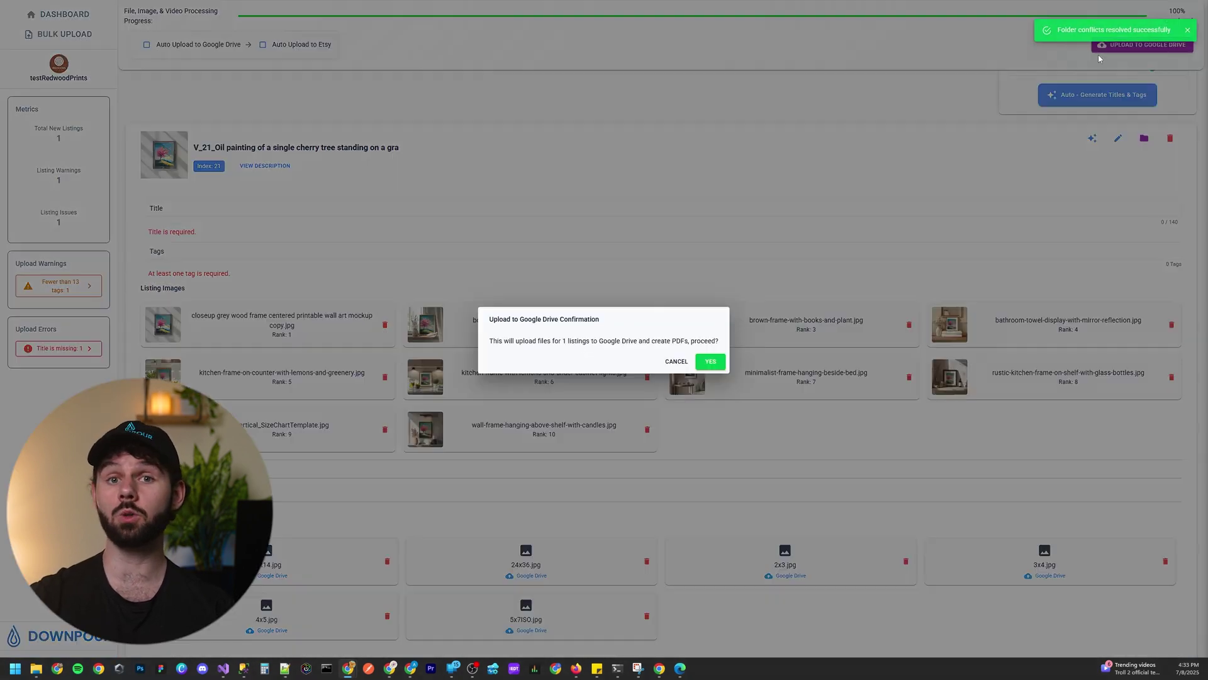
left_click(710, 361)
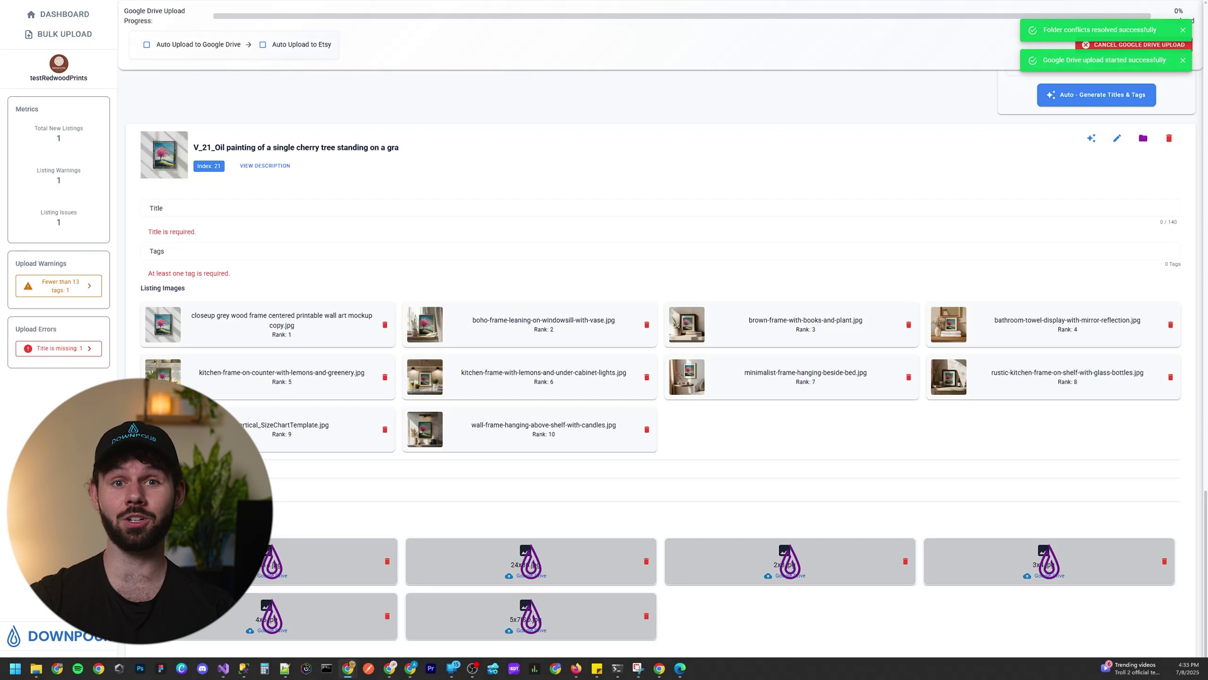
Open the V21 Drive subfolder, refresh it and show the twelve JPGs as thumbnails.
double_click(749, 258)
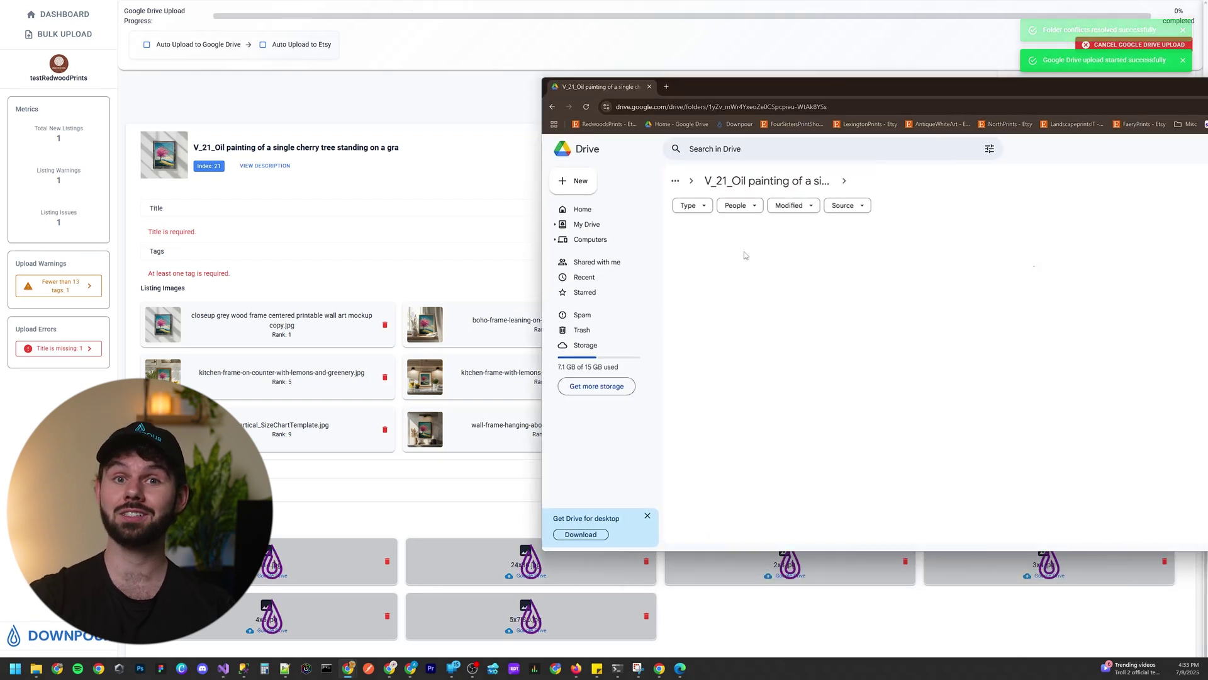
left_click_drag(813, 87, 643, 77)
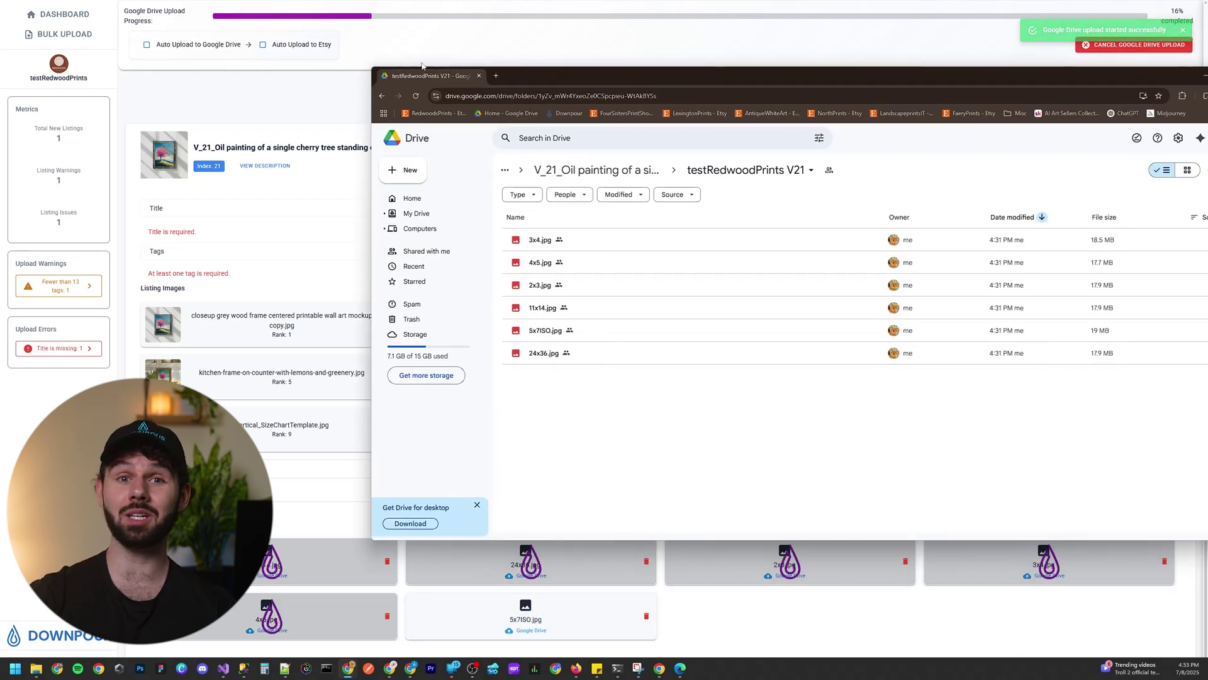
key("F5")
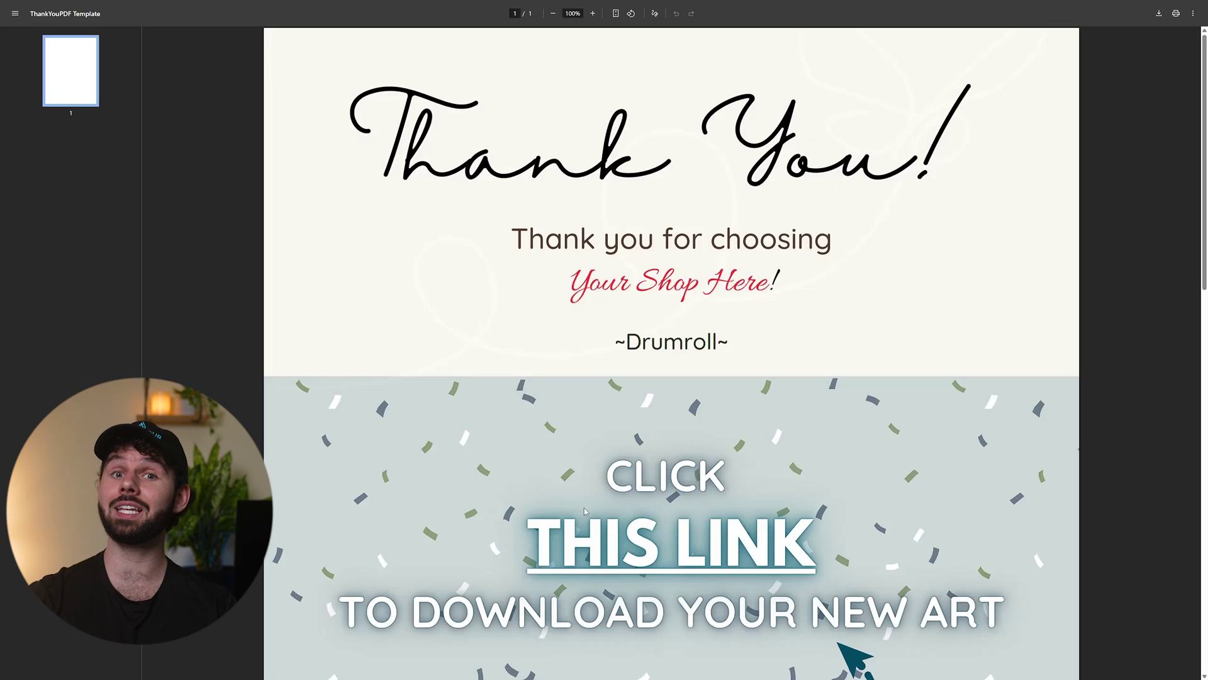
scroll(604, 522, "down", 2)
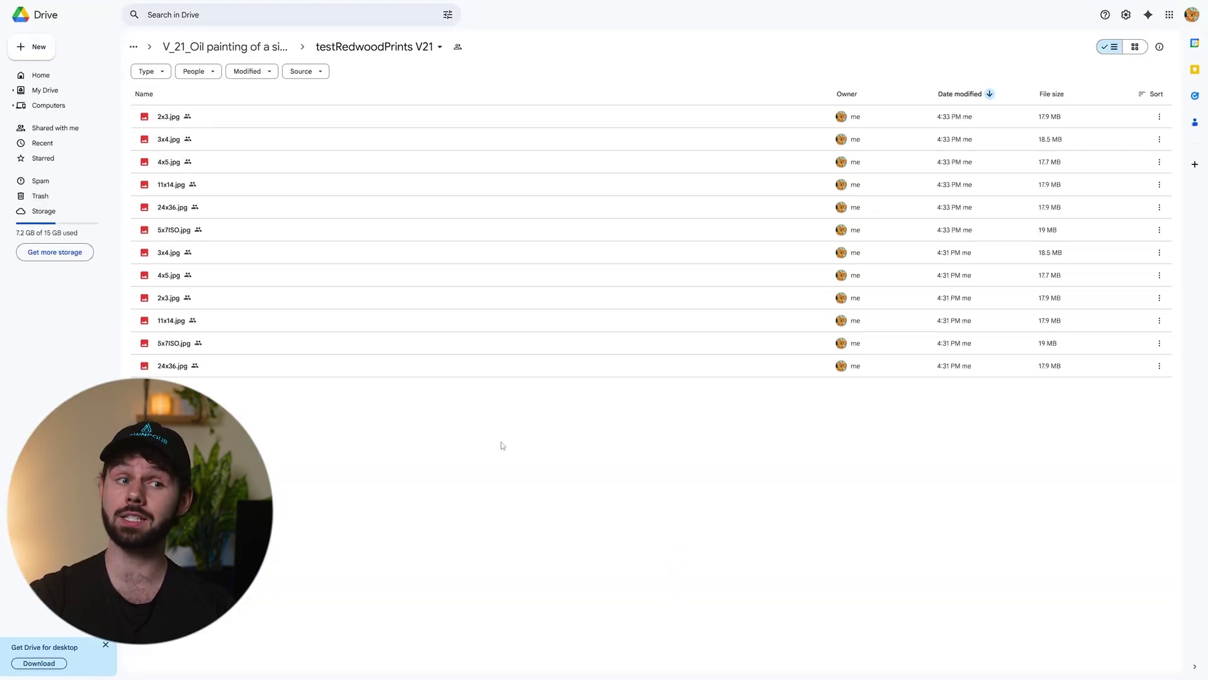
key("v")
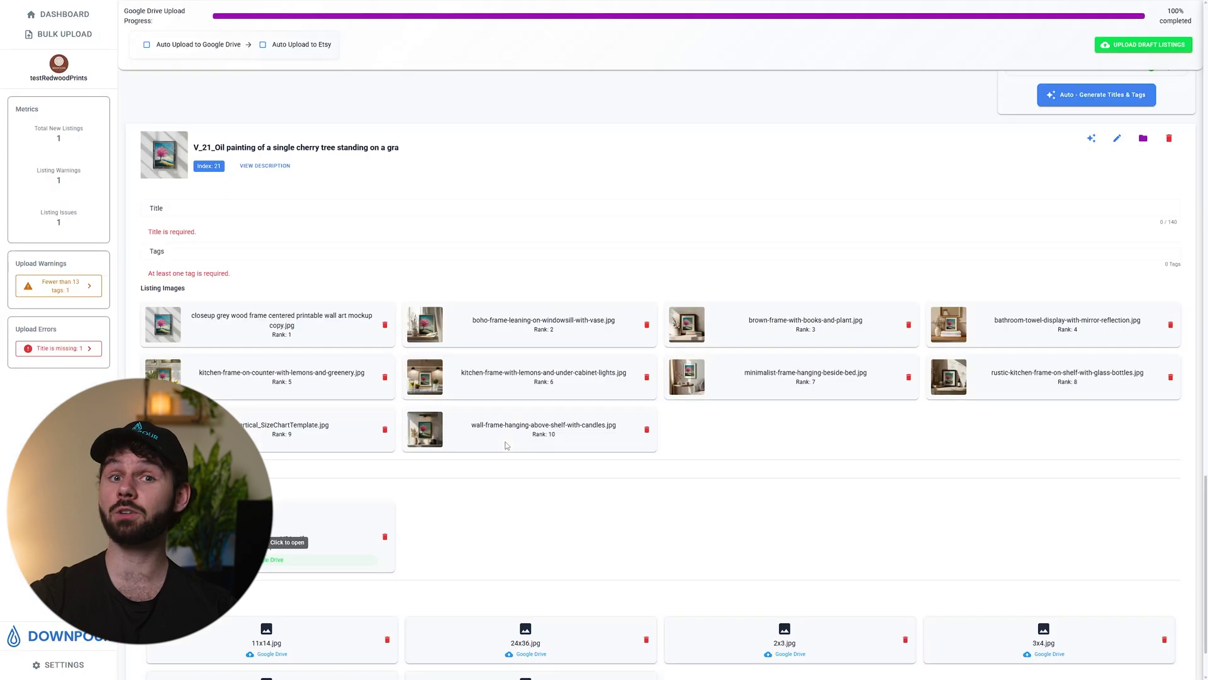
Go back up to the cherry tree listing folder in Google Drive.
scroll(497, 409, "up", 6)
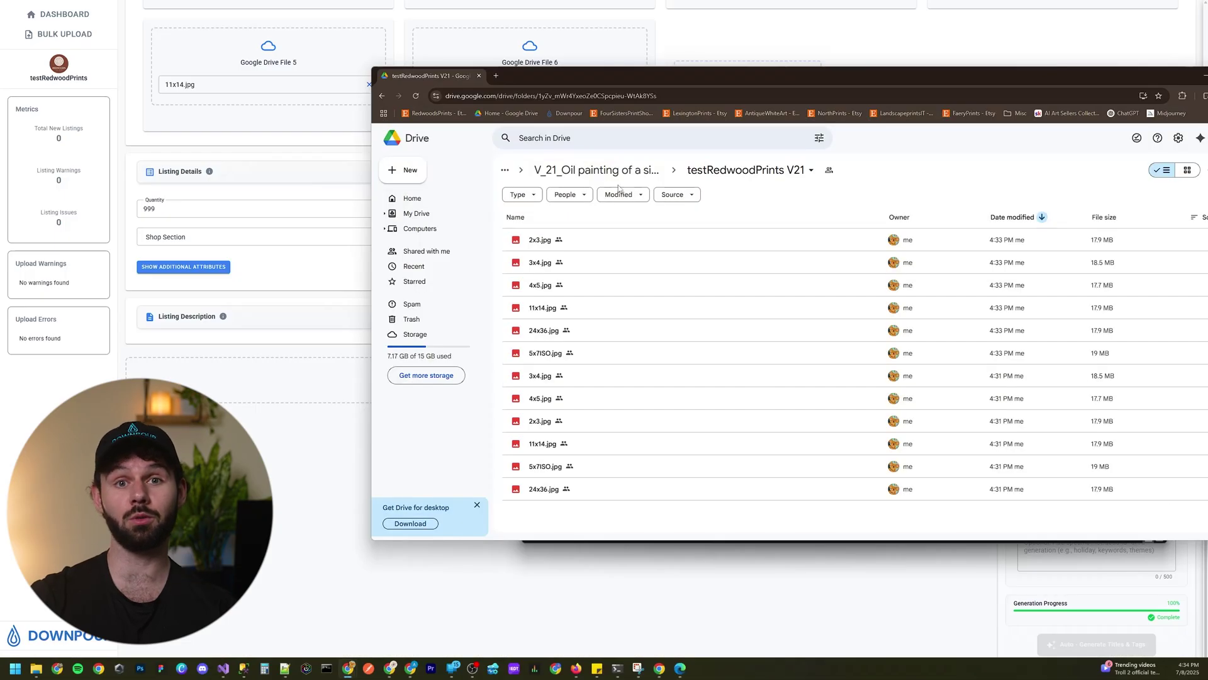
left_click(593, 171)
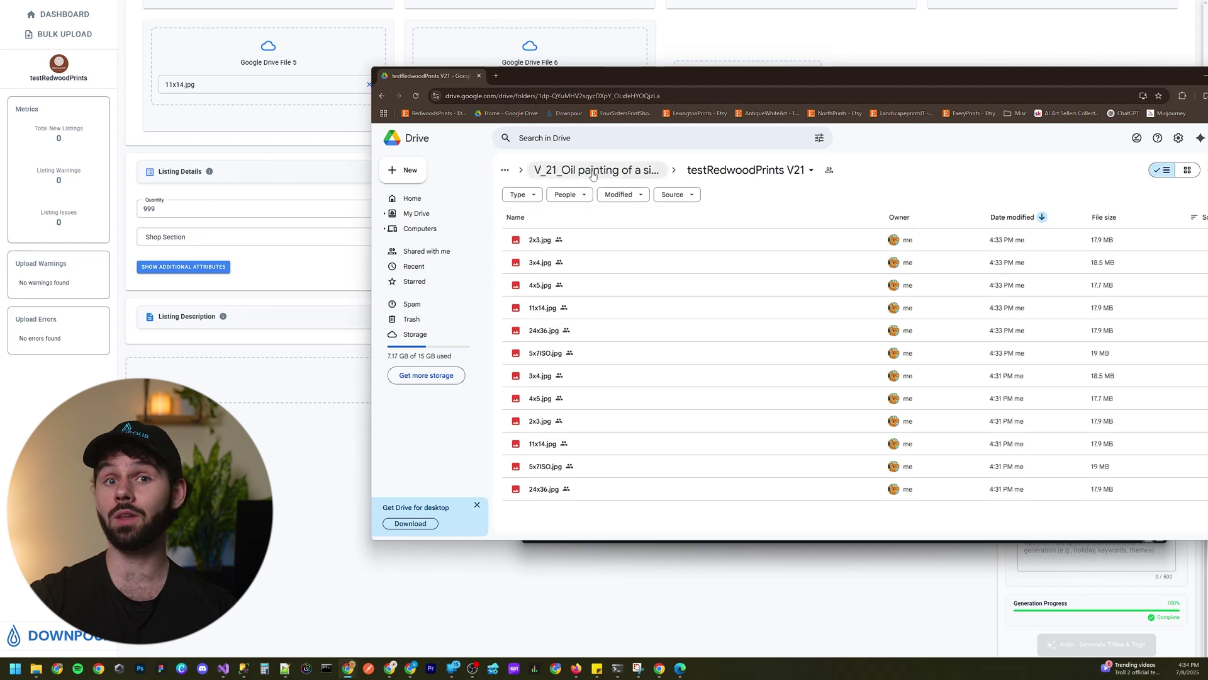
left_click_drag(730, 81, 1047, 192)
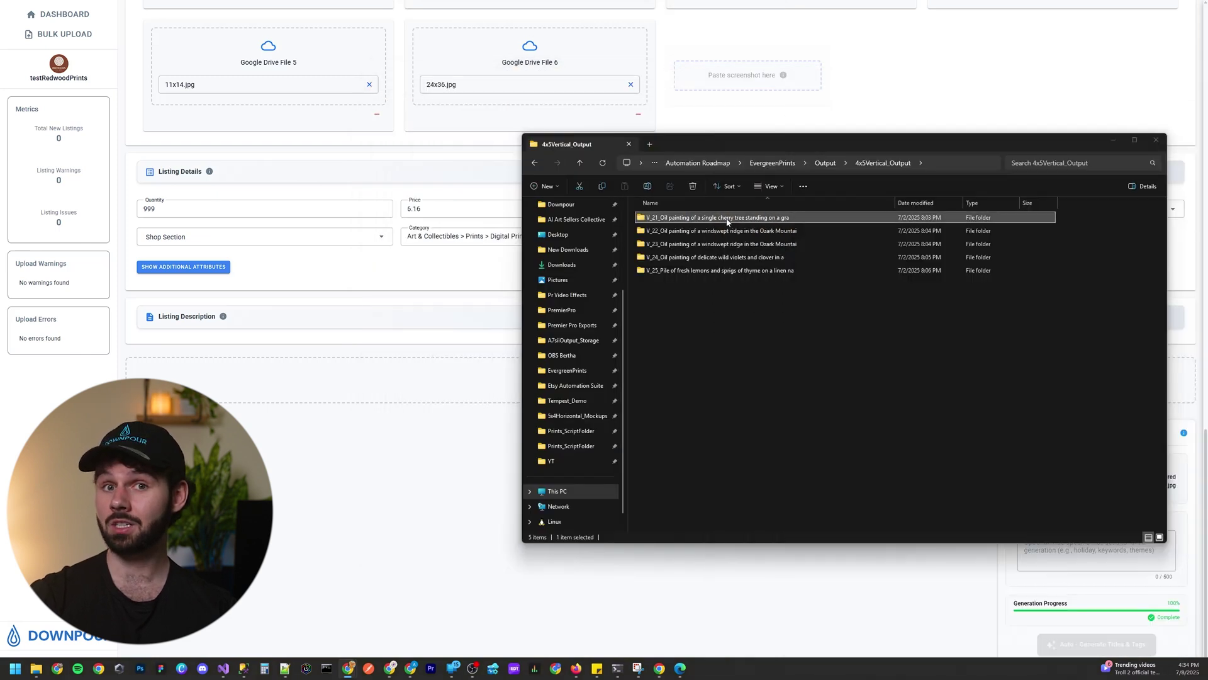
Re-add the V_21 folder, apply Overwrite for all duplicates, and open the now-empty testRedwoodPrints V21 folder.
left_click_drag(724, 216, 445, 350)
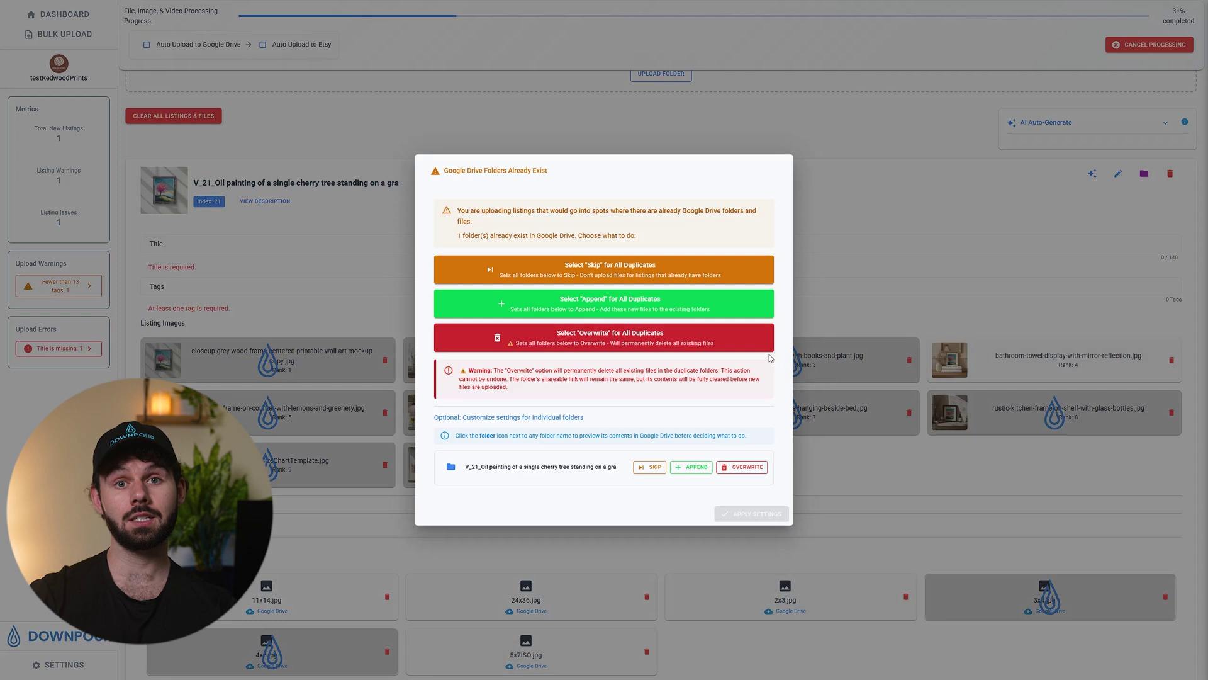
left_click(630, 343)
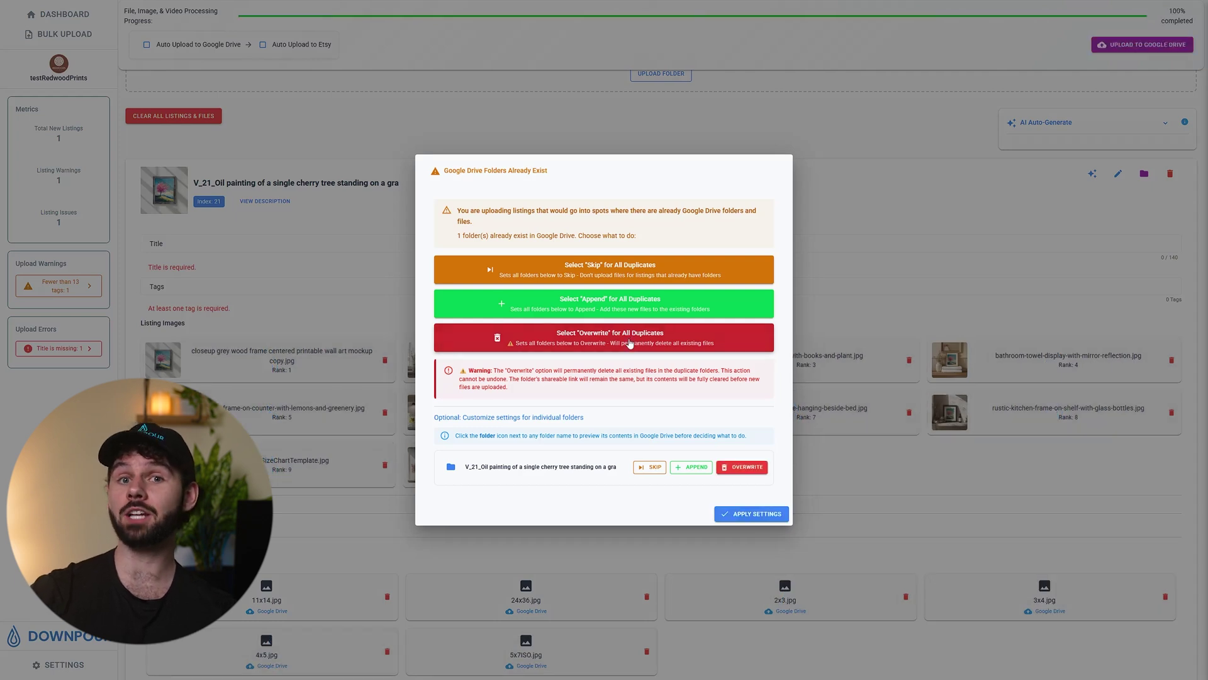
left_click(755, 515)
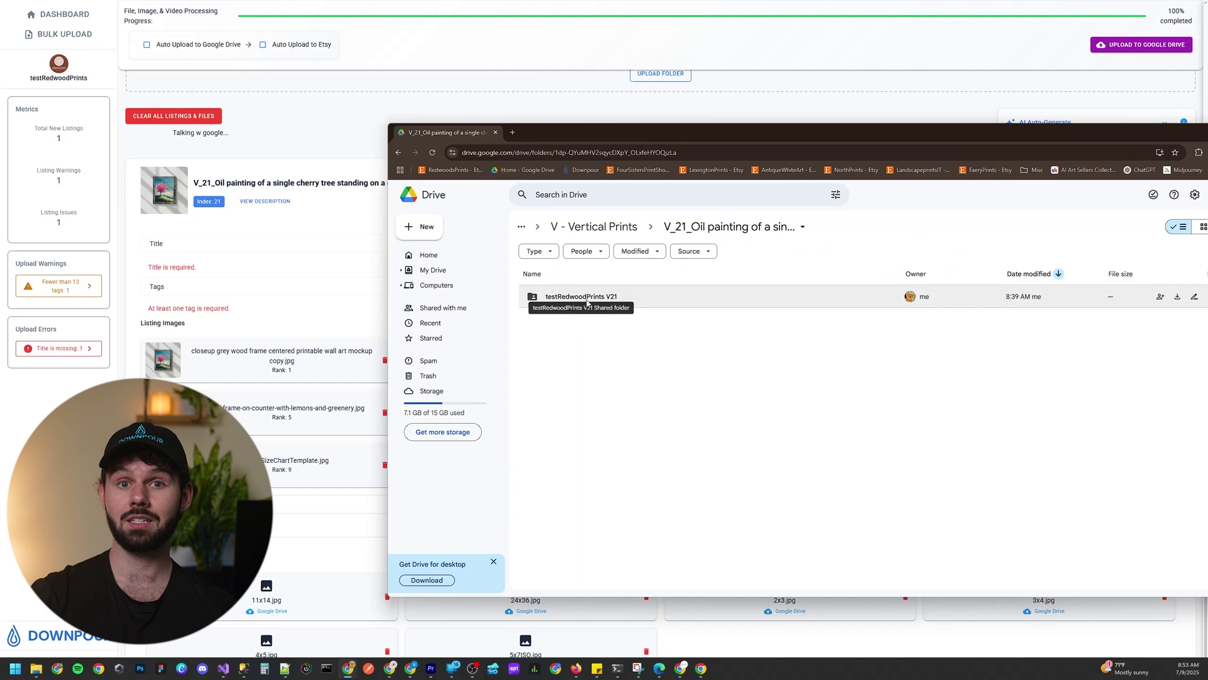
left_click(584, 302)
double_click(585, 299)
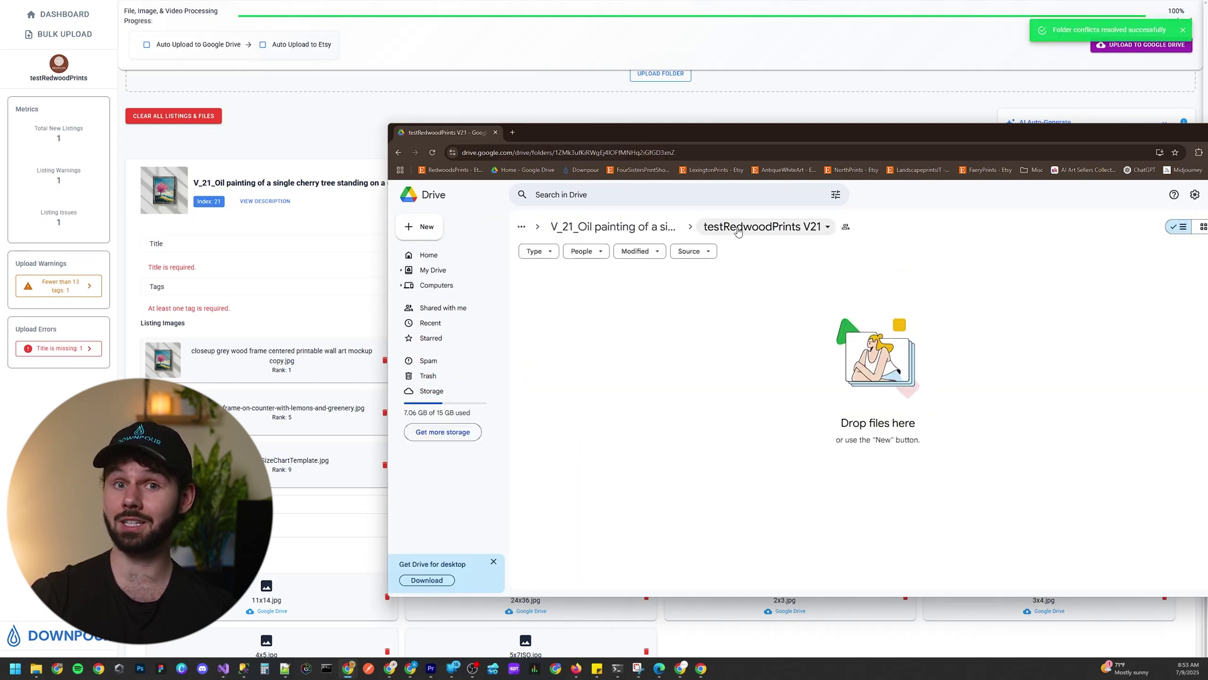
Upload the listing to Google Drive, then reload the V21 folder in thumbnail view.
left_click(1071, 108)
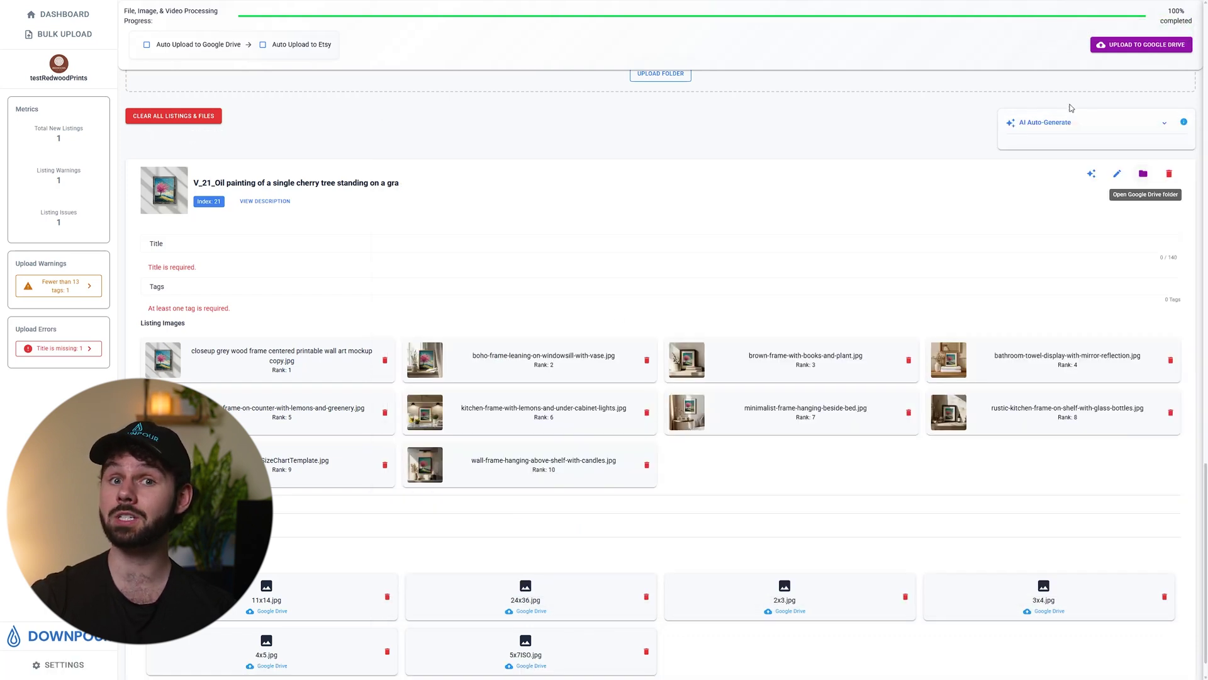
left_click(1138, 47)
left_click(709, 364)
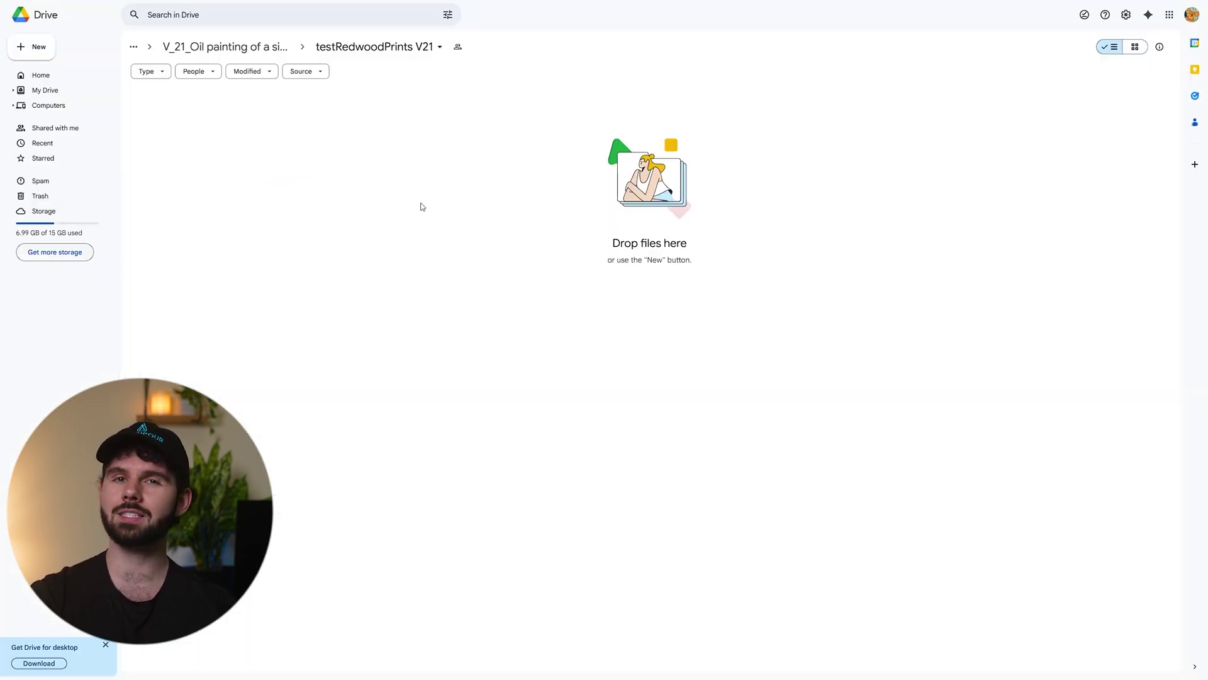
key("F5")
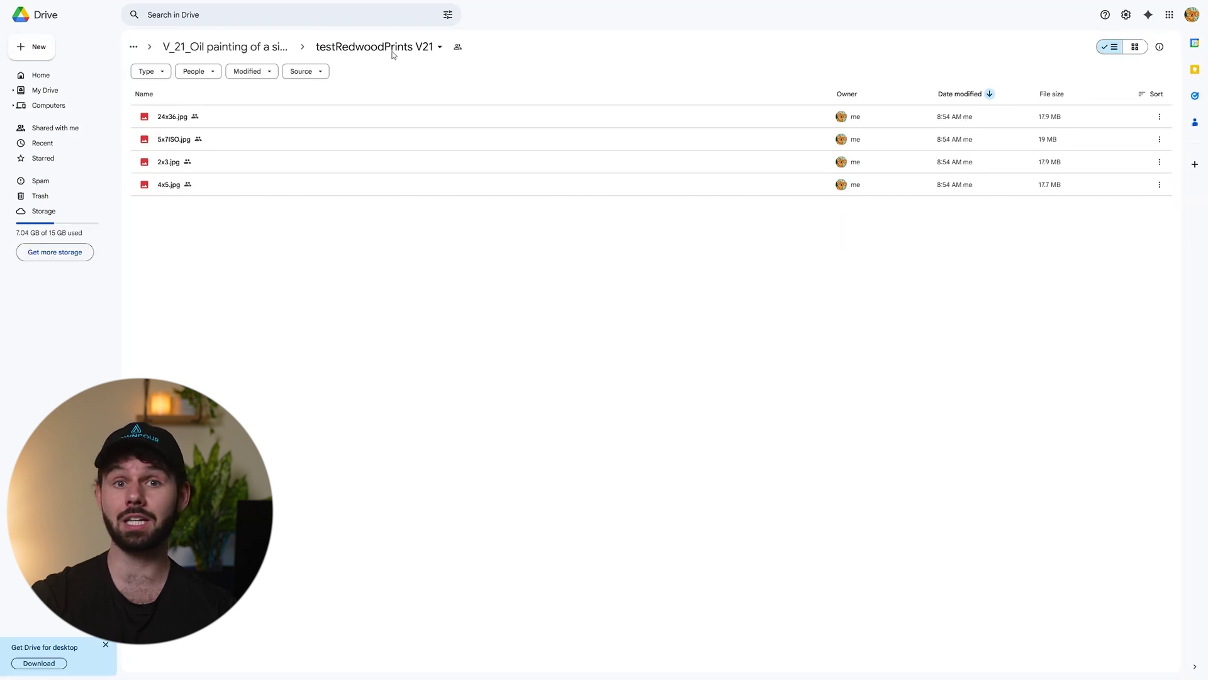
left_click(1135, 47)
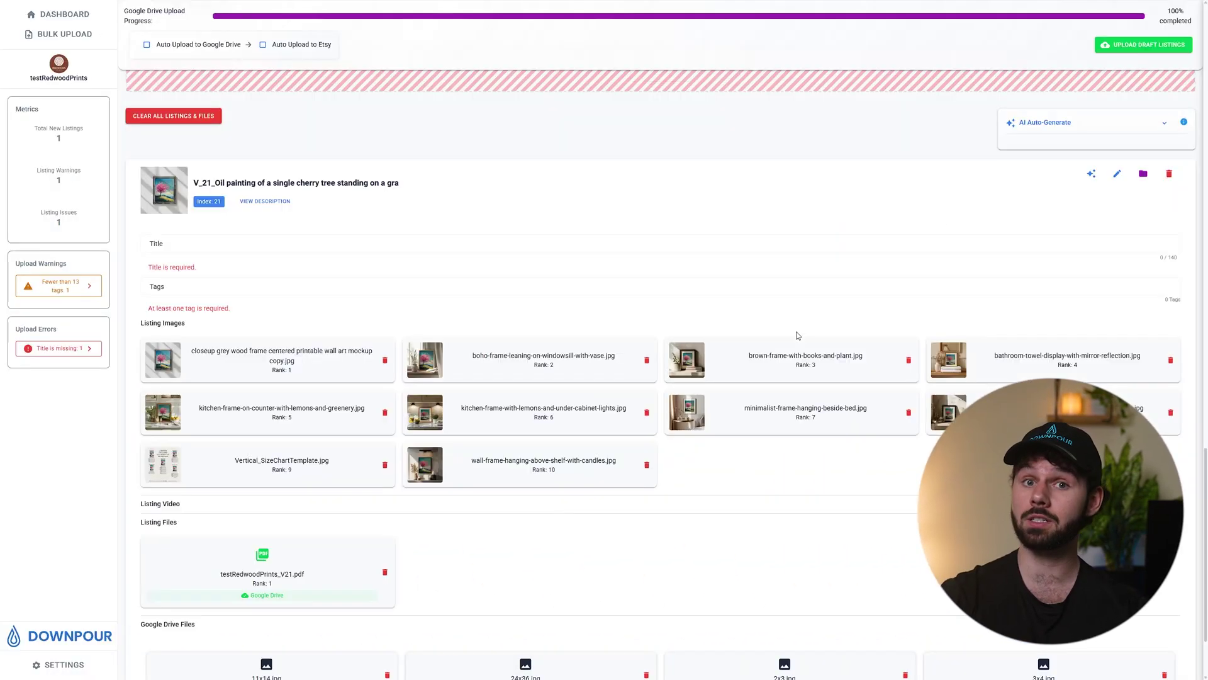
Open the listing's generated PDF and follow its THIS LINK banner to the Drive folder.
scroll(599, 422, "down", 2)
left_click(266, 440)
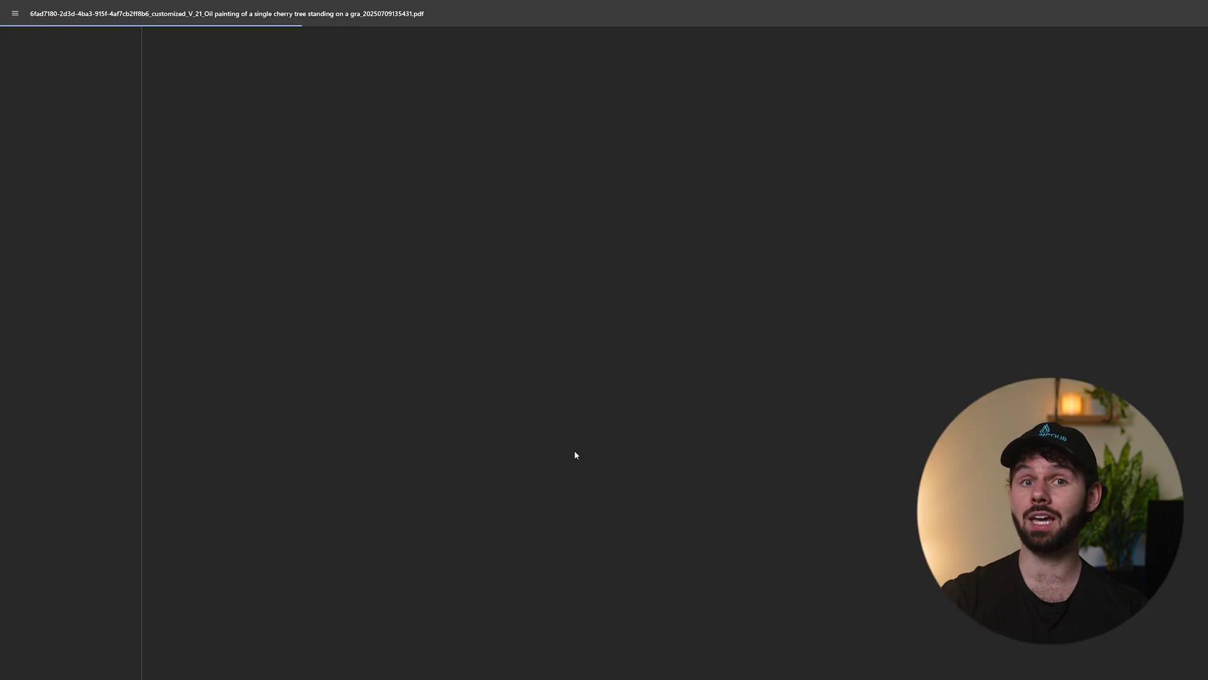
scroll(686, 353, "down", 3)
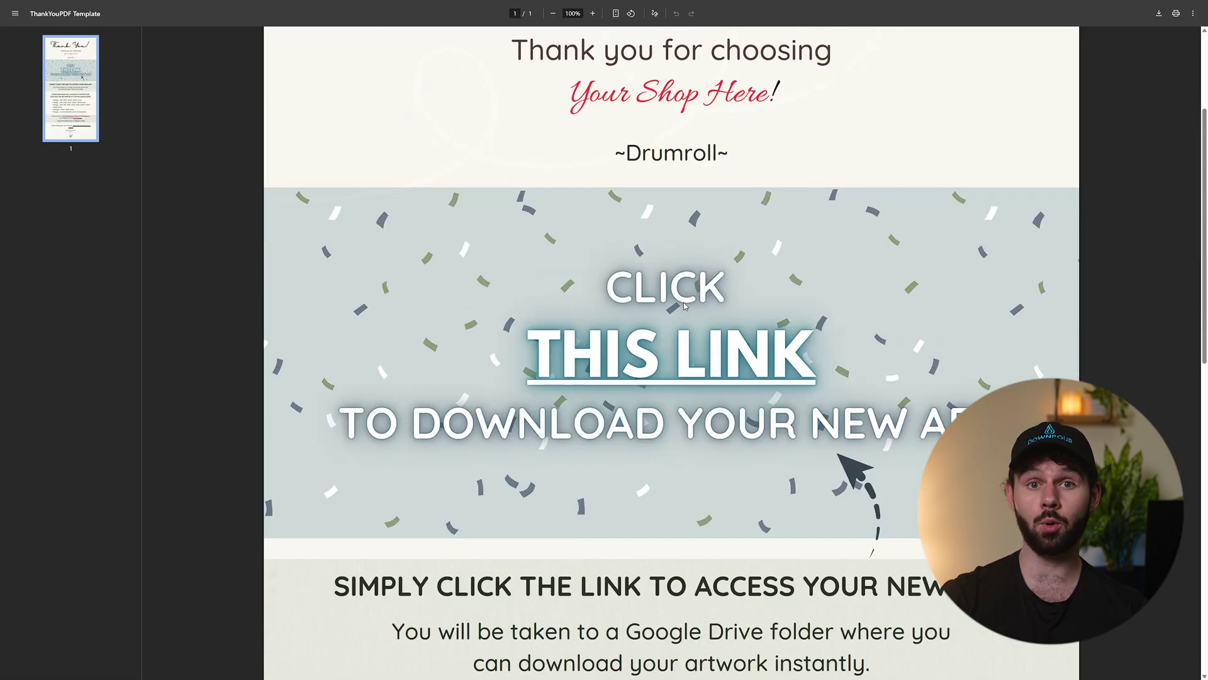
left_click(699, 395)
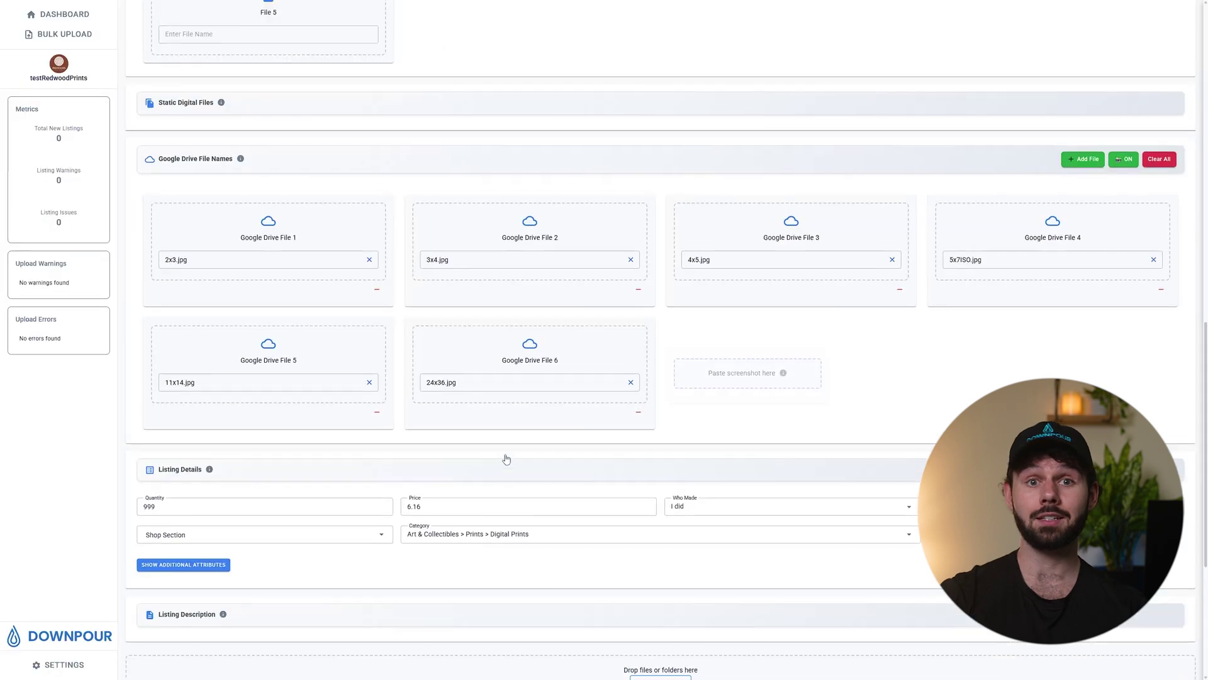
Collapse the Listing Image Names section for the 4:5 Prints template.
scroll(384, 529, "up", 3)
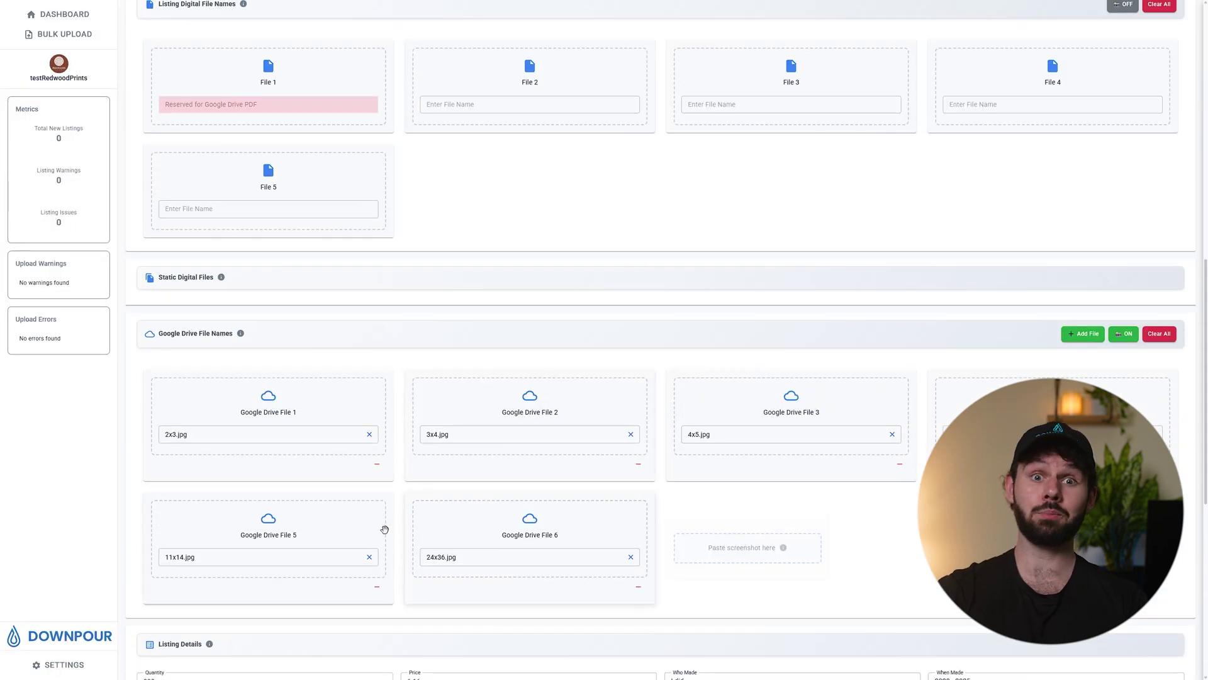
scroll(321, 334, "down", 2)
scroll(370, 466, "up", 5)
scroll(371, 466, "up", 8)
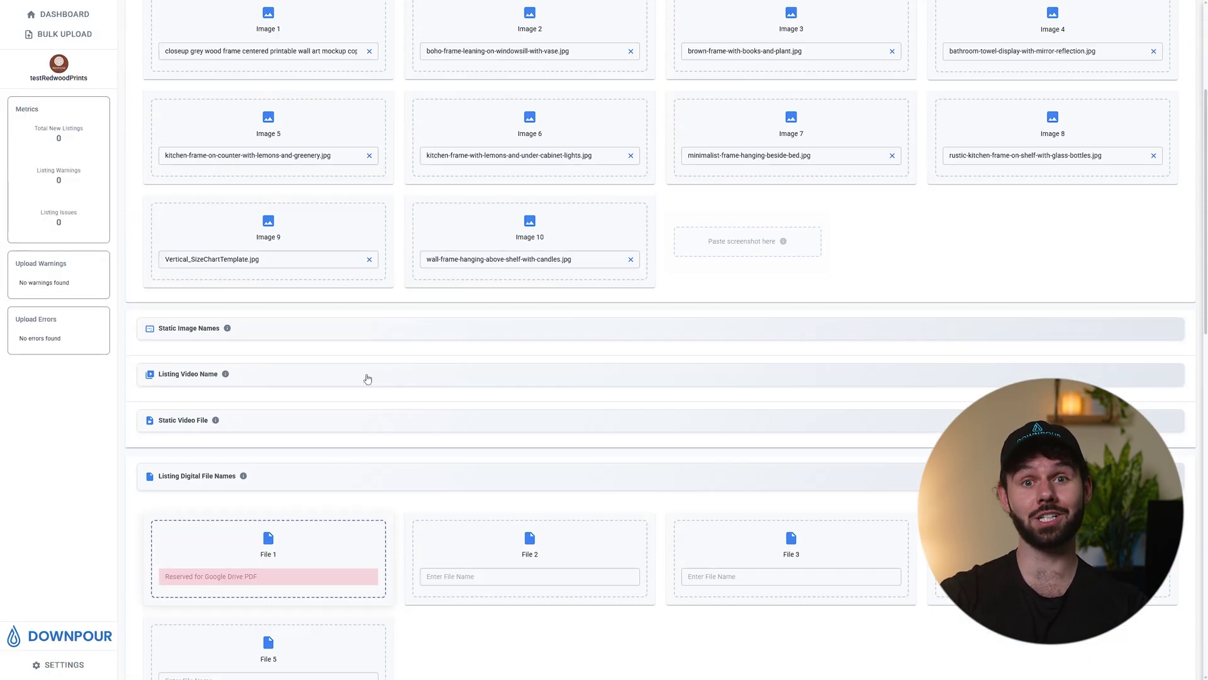
left_click(515, 188)
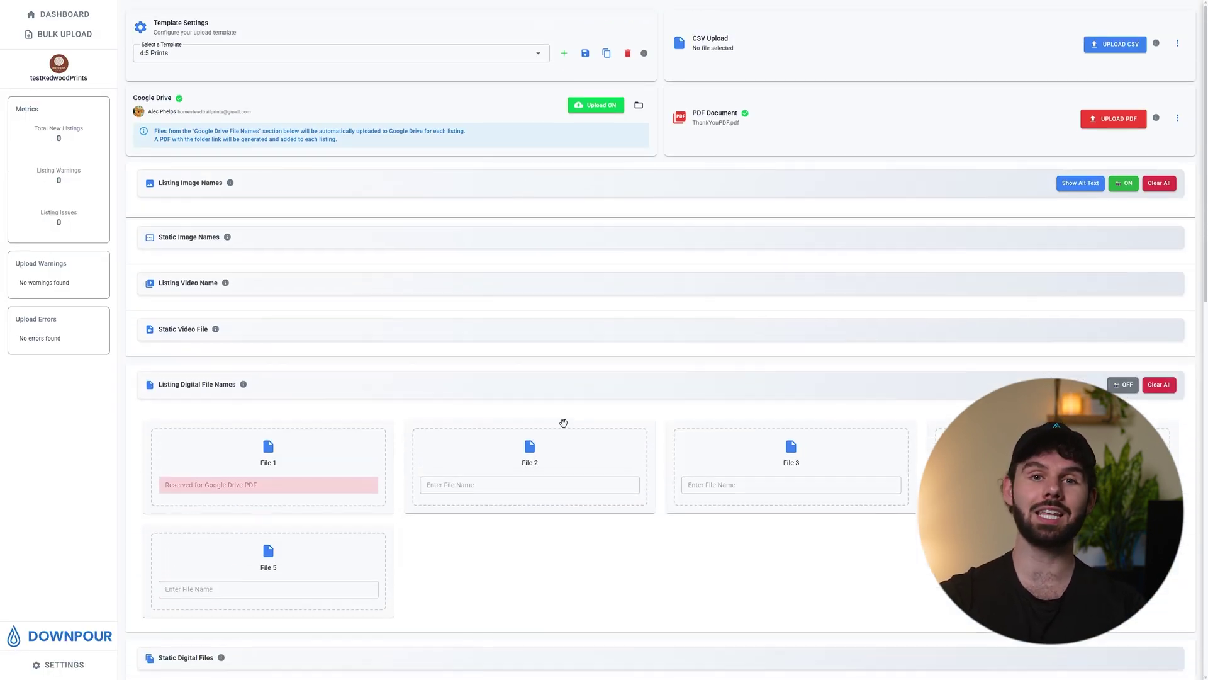
Toggle Google Drive Upload off, back on, and off again, leaving it OFF.
scroll(310, 260, "down", 3)
scroll(372, 367, "down", 3)
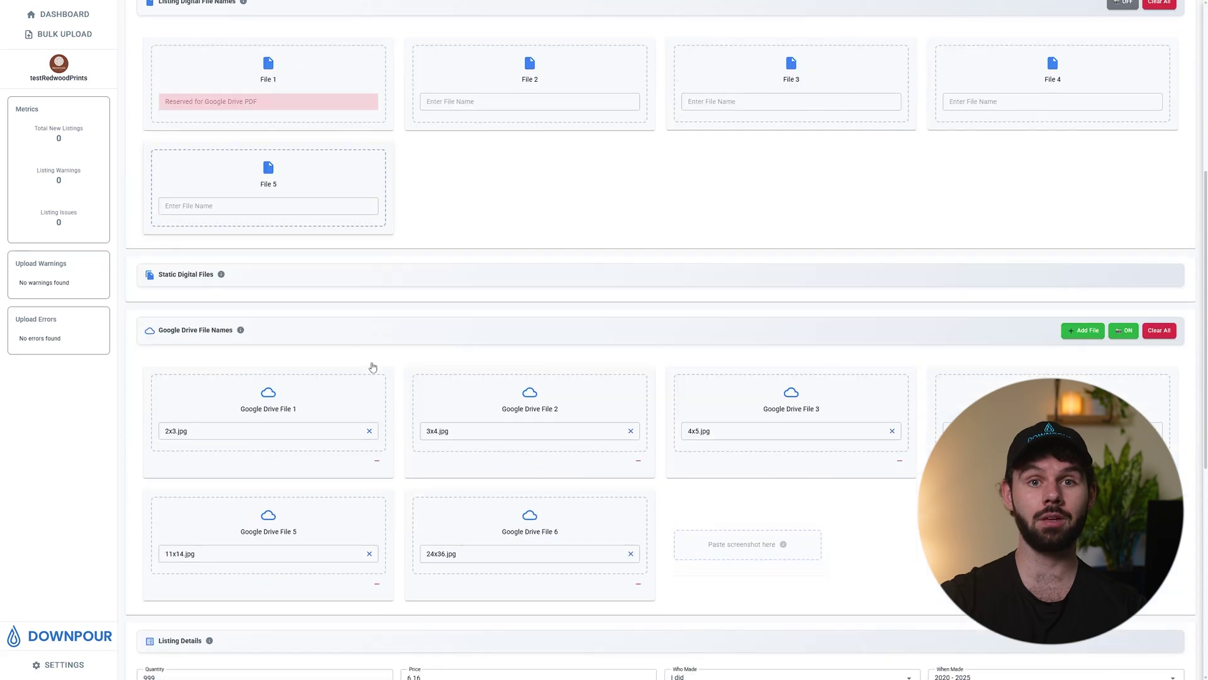
scroll(419, 373, "up", 6)
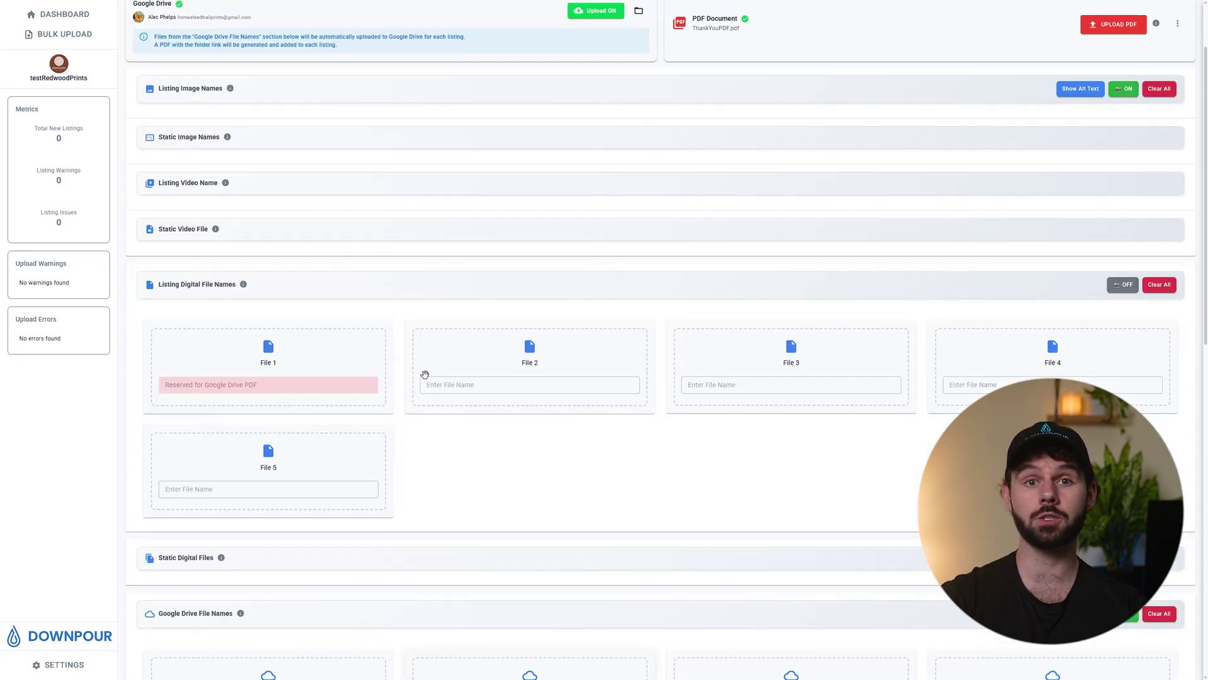
left_click(602, 106)
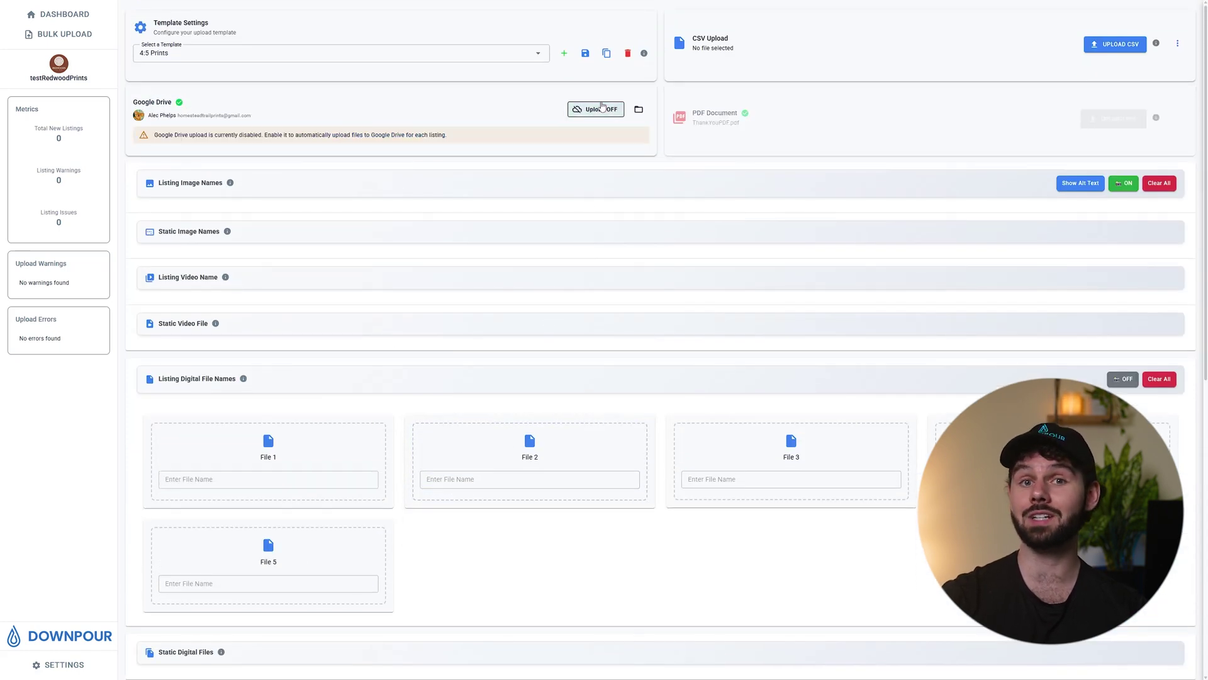
scroll(264, 321, "down", 2)
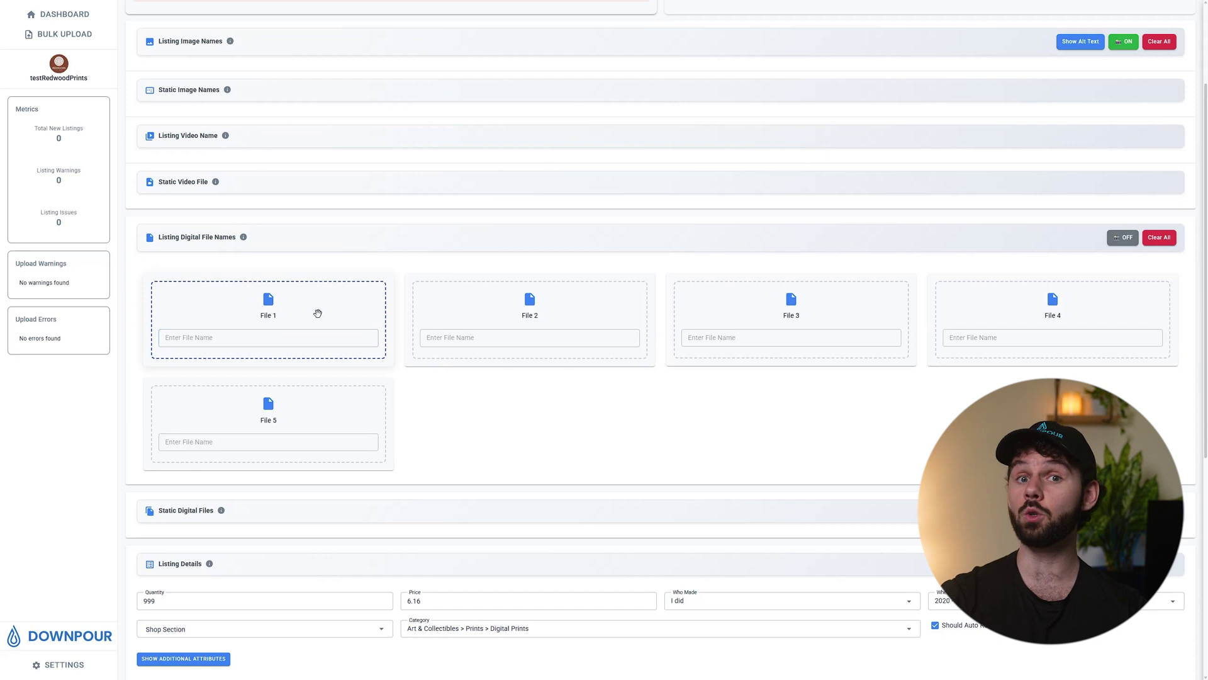
scroll(318, 312, "down", 3)
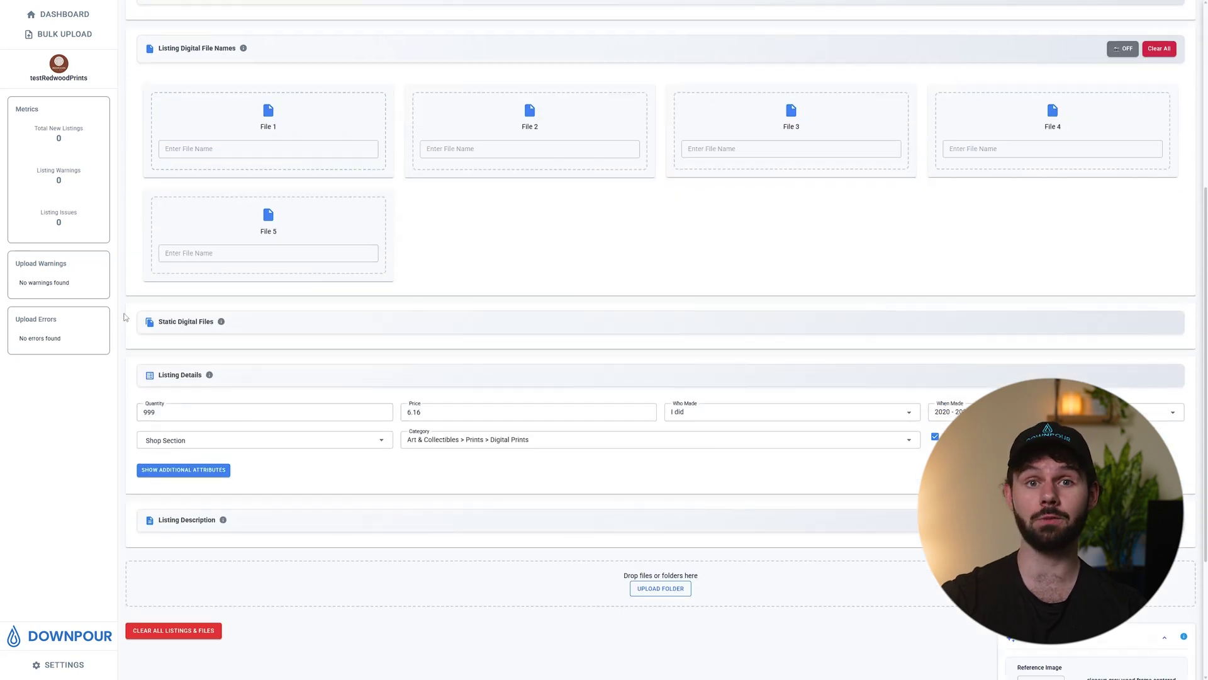
scroll(411, 316, "up", 4)
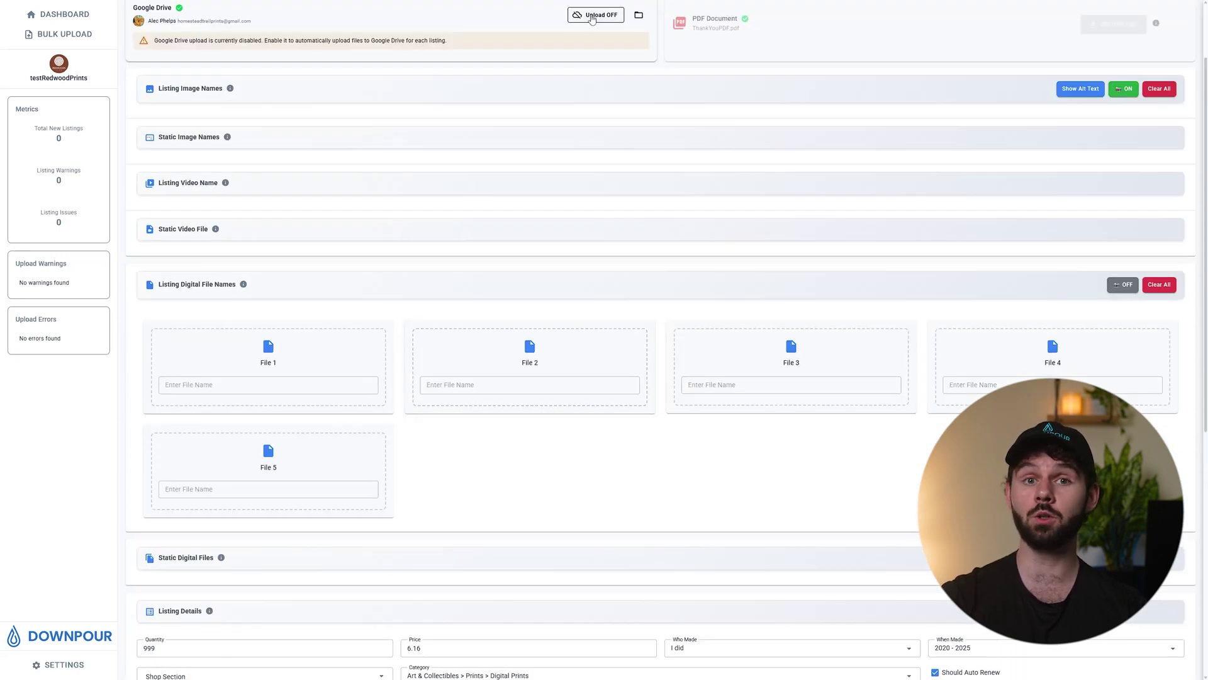
left_click(593, 16)
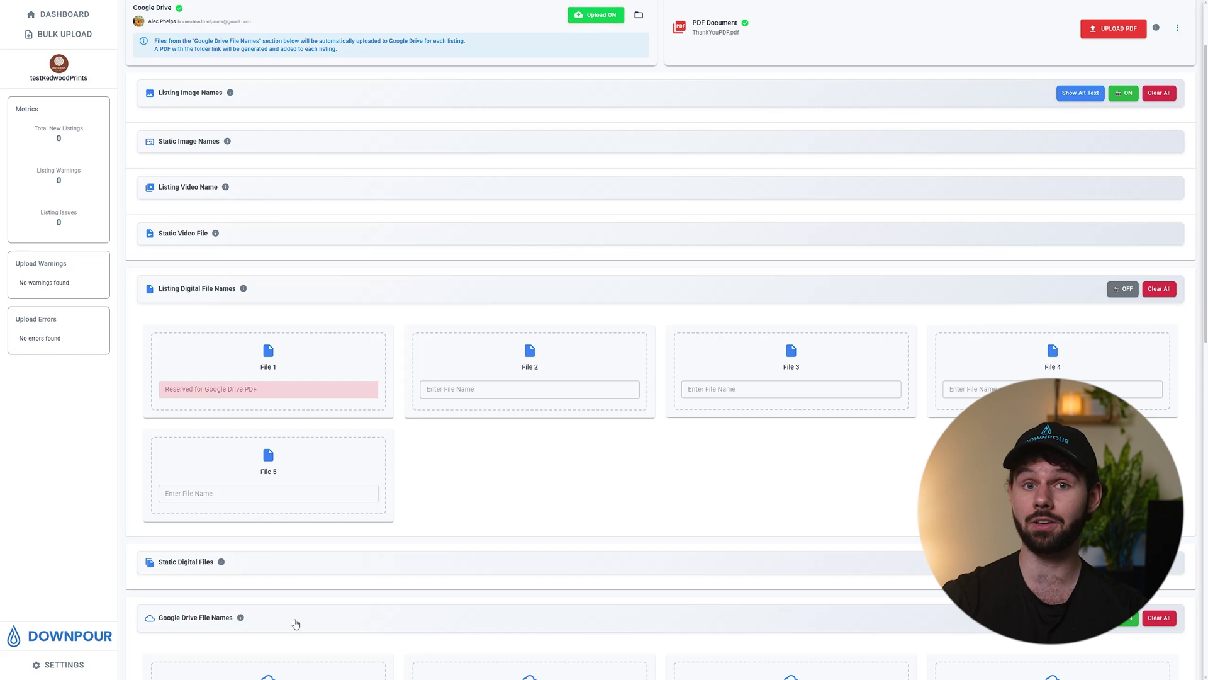
mouse_move(602, 15)
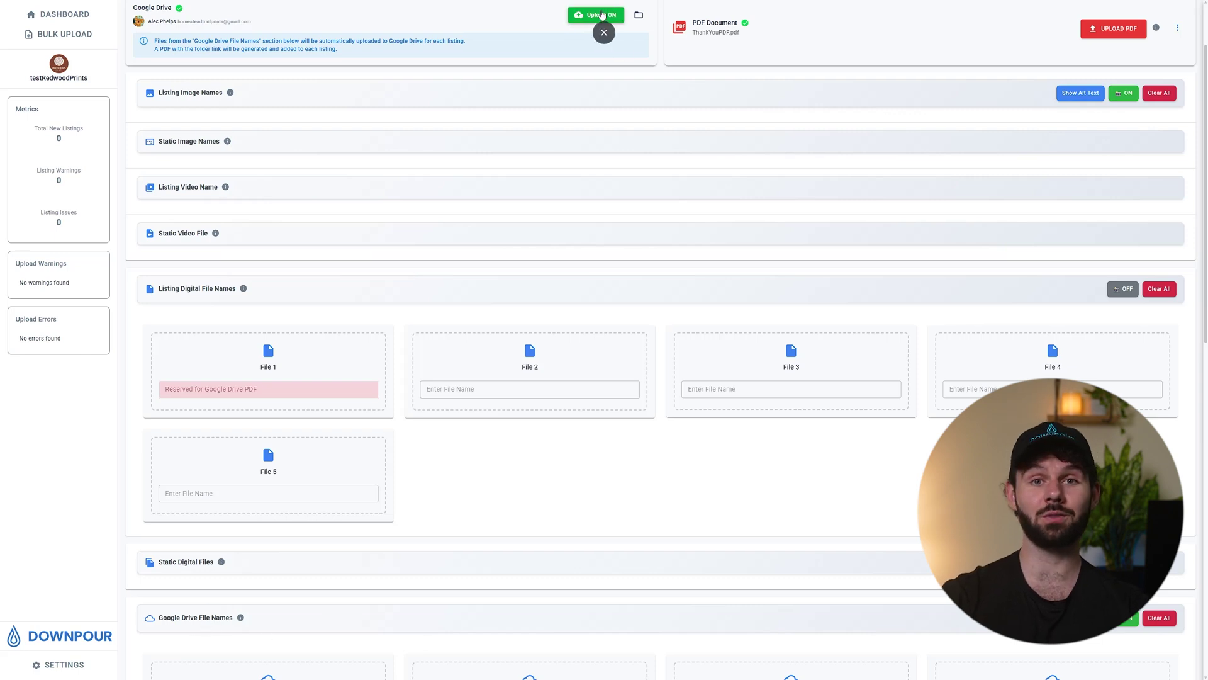
left_click(582, 16)
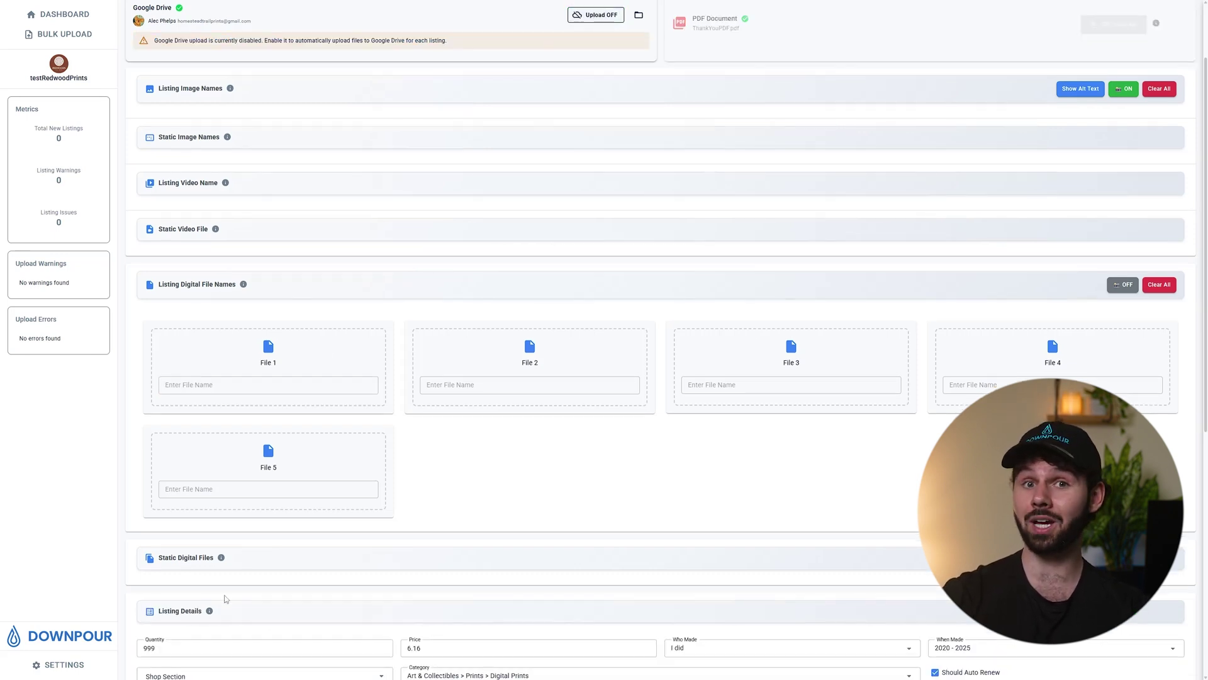
scroll(557, 503, "up", 2)
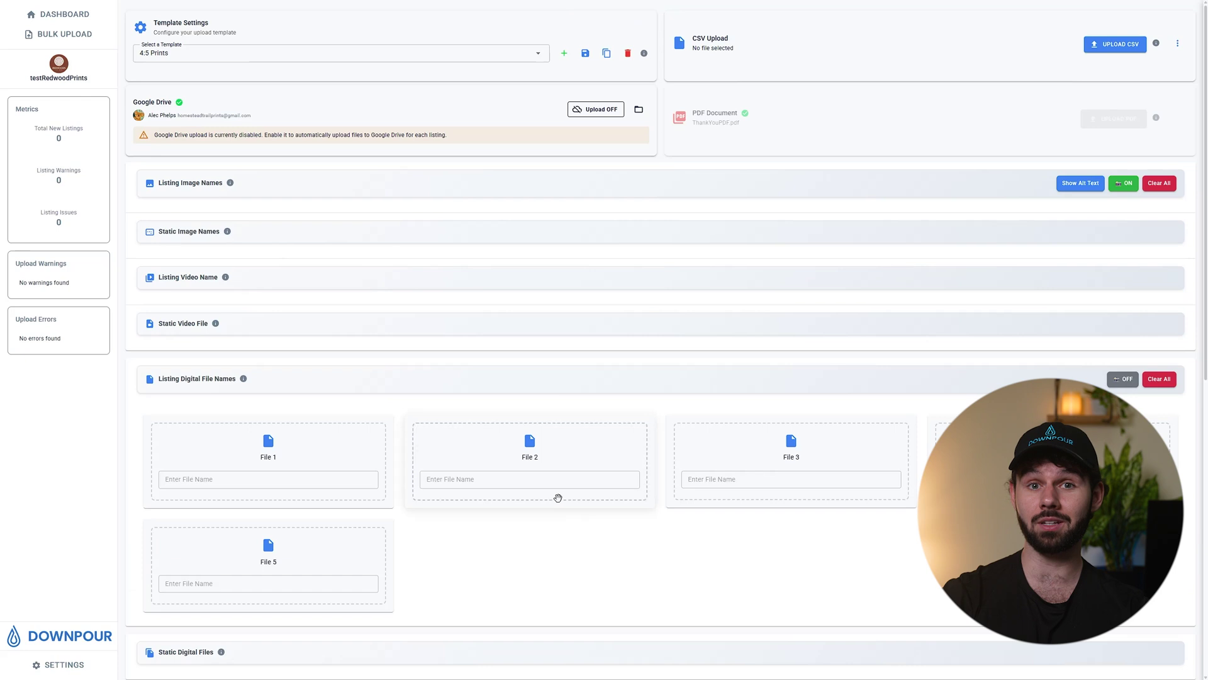
In Shop Settings, switch the connected Google Drive to the other Google account and confirm the change.
left_click(84, 662)
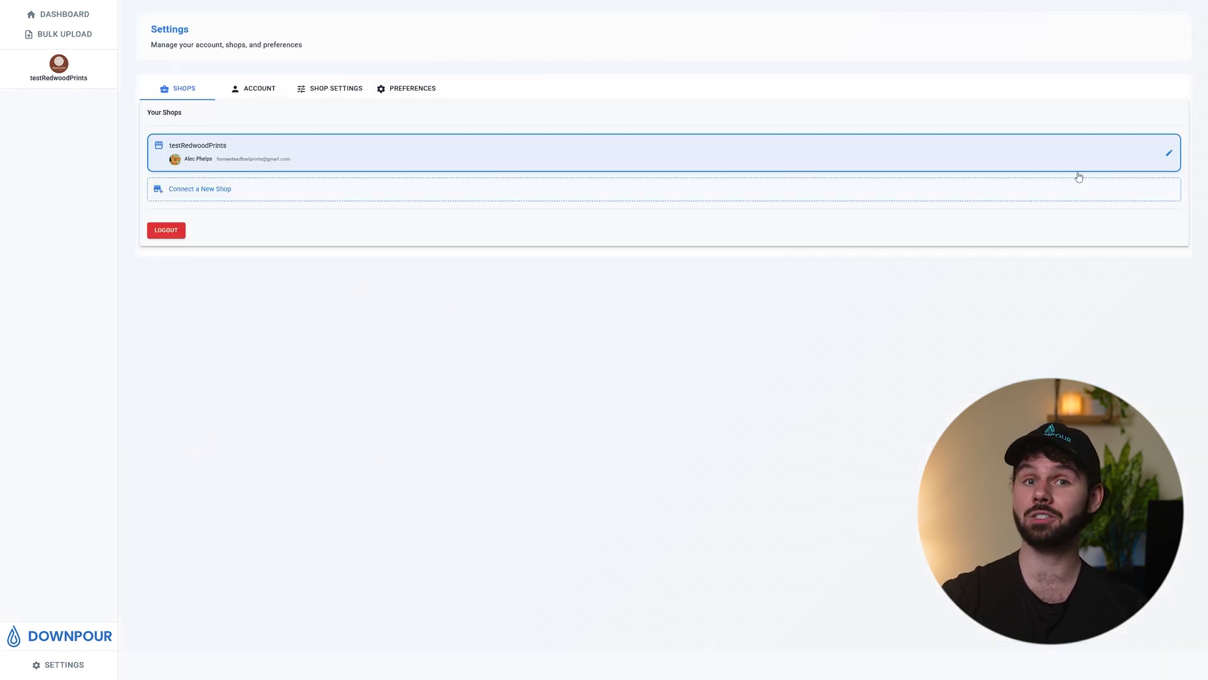
left_click(1168, 157)
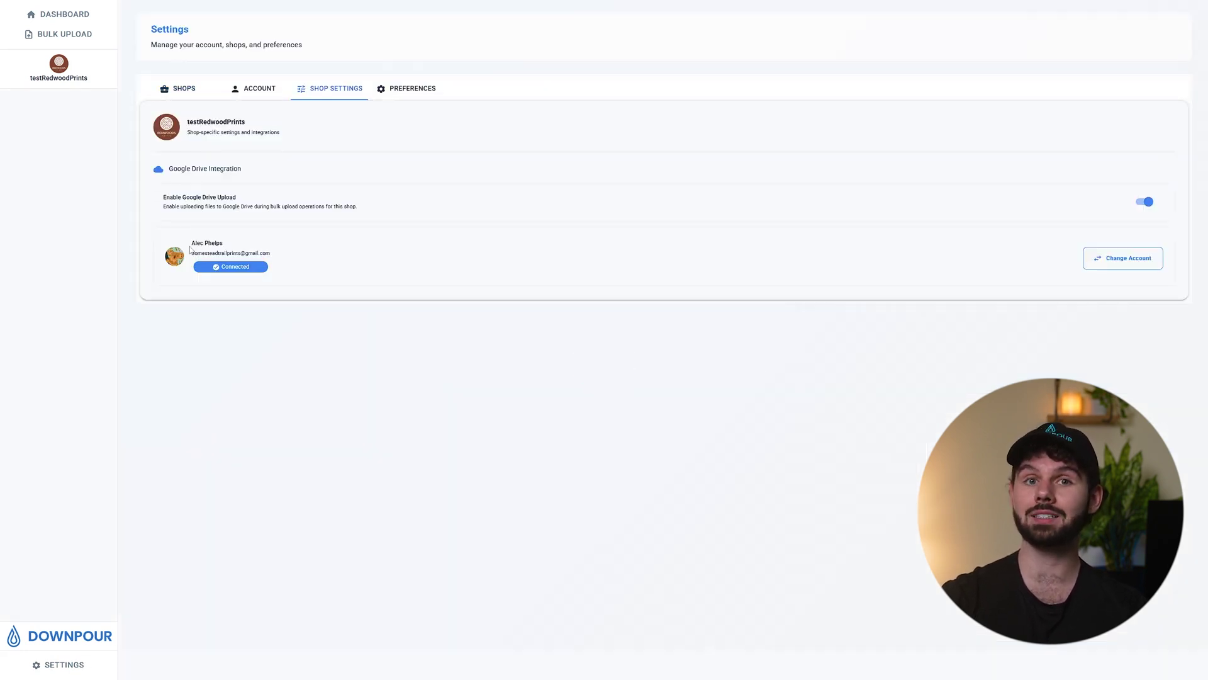
left_click(1111, 264)
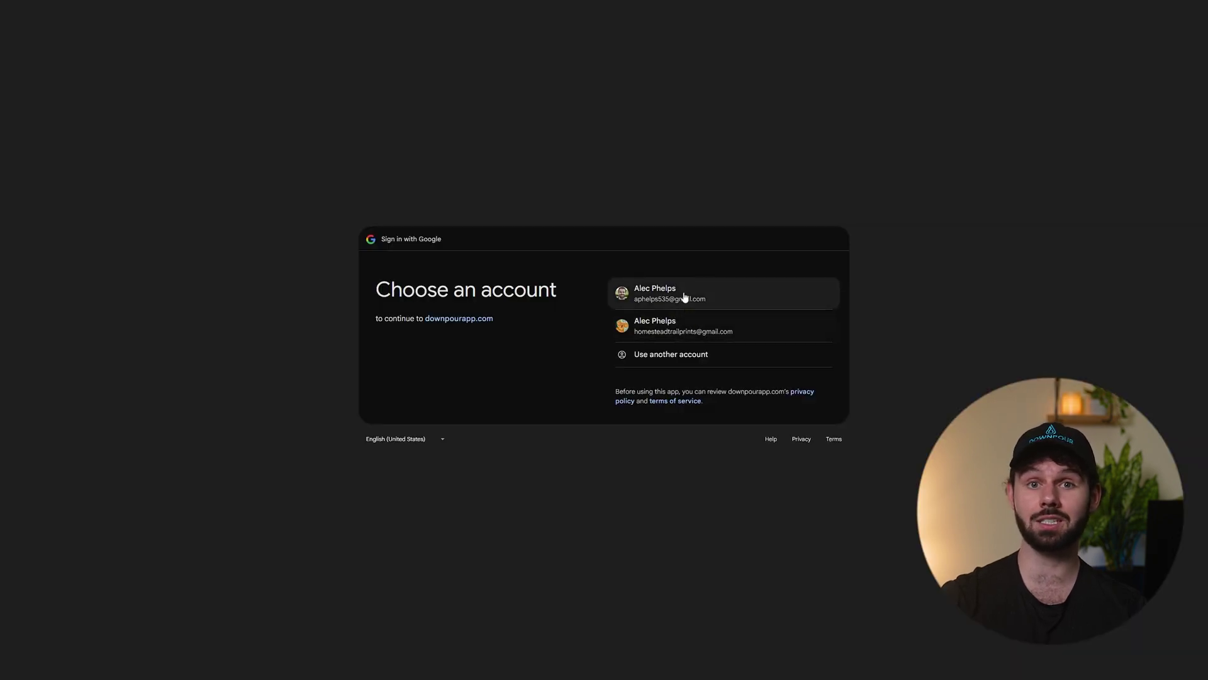
left_click(686, 298)
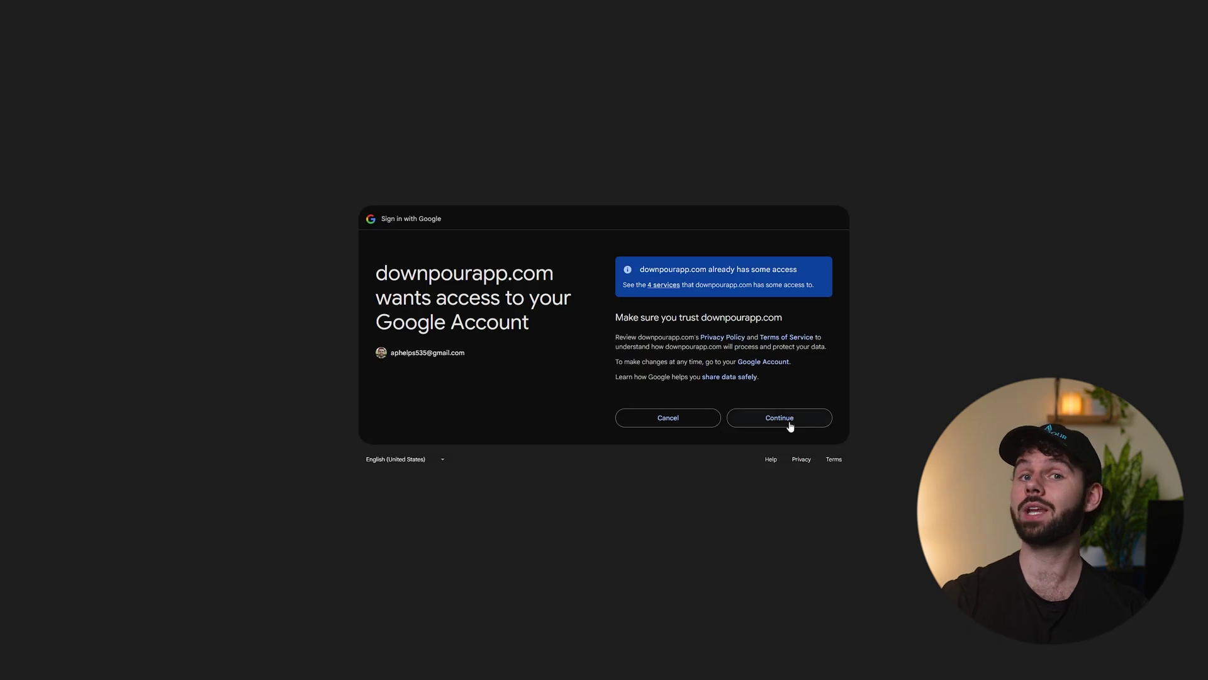
left_click(780, 418)
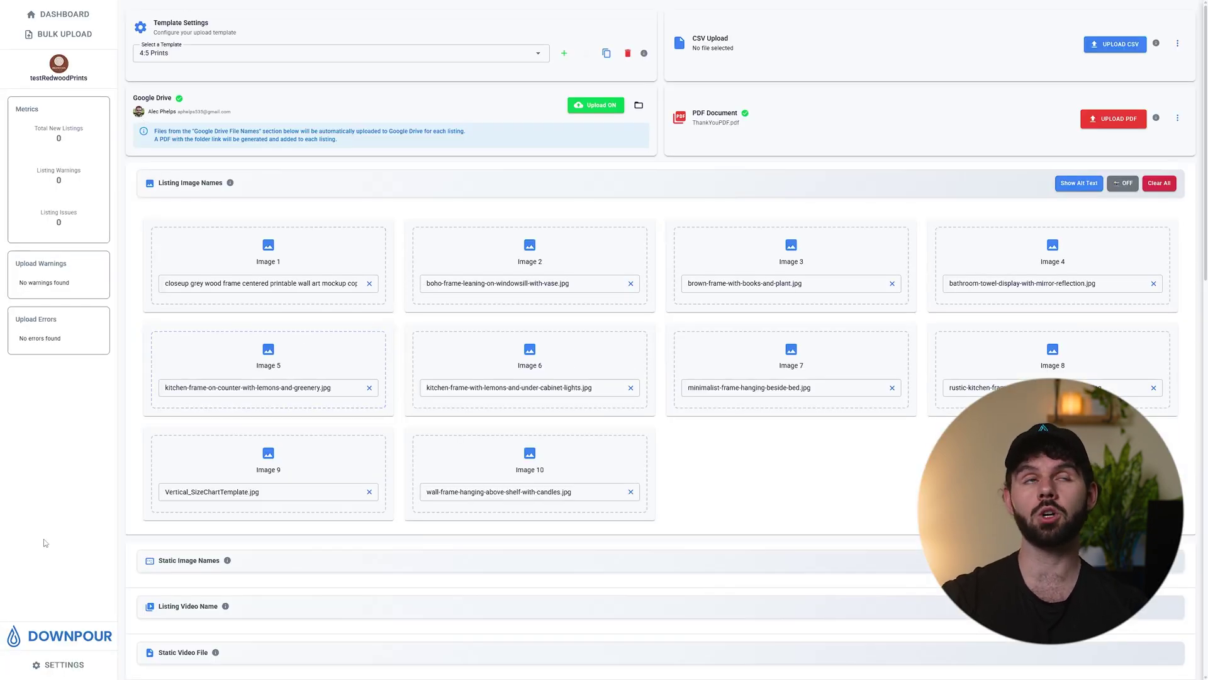
left_click(60, 665)
left_click(334, 89)
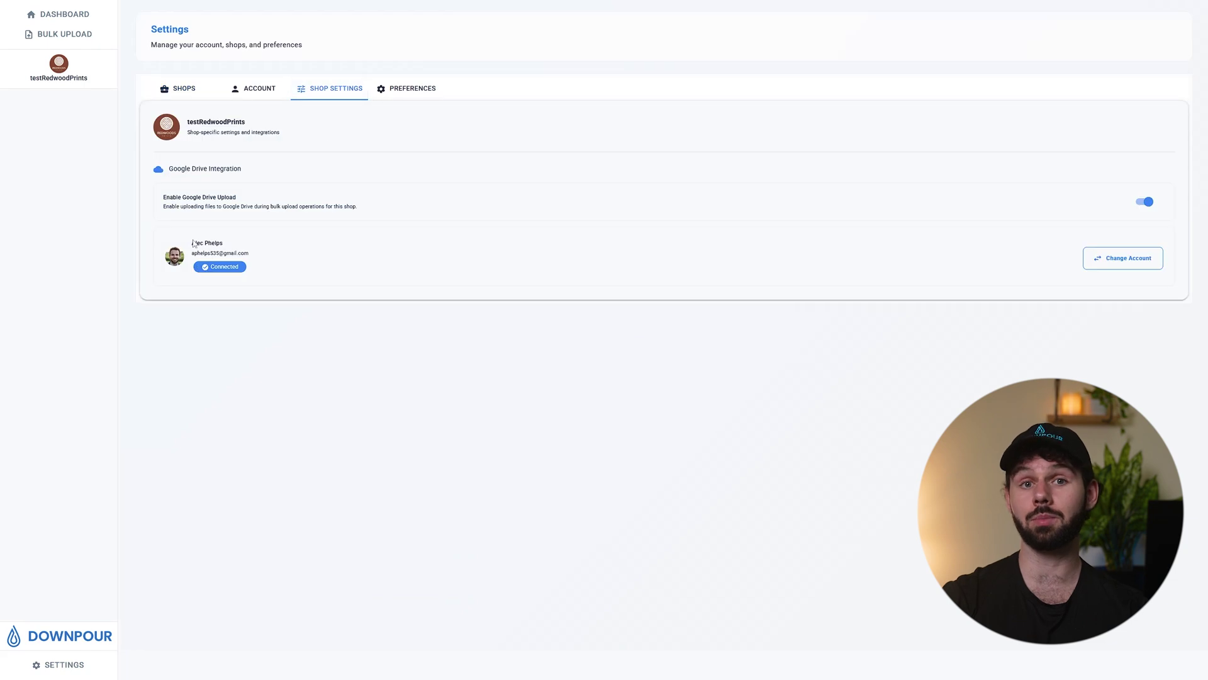